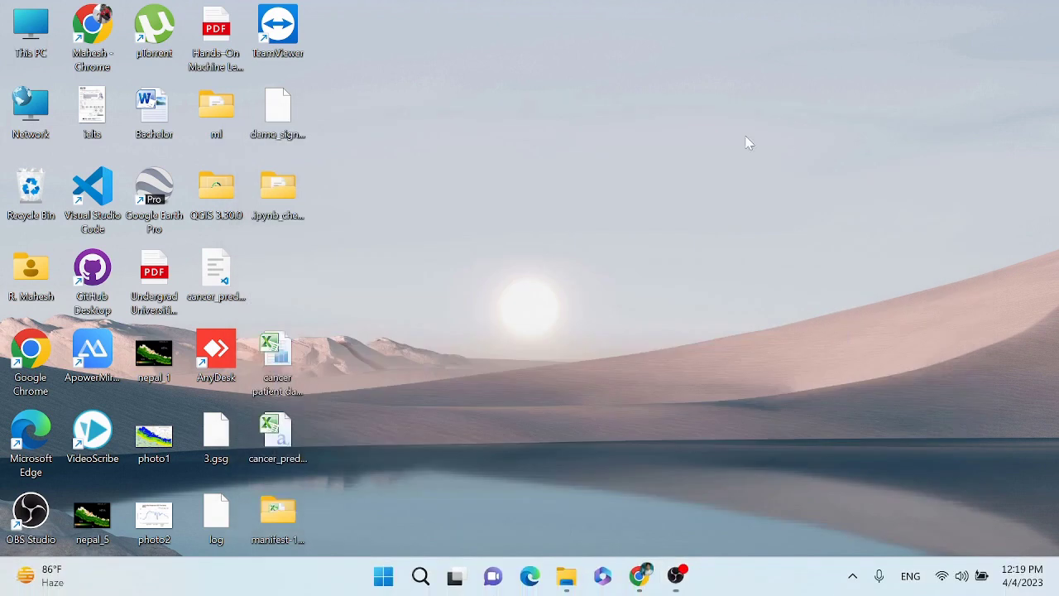
pyautogui.rightClick(742, 135)
pyautogui.click(786, 201)
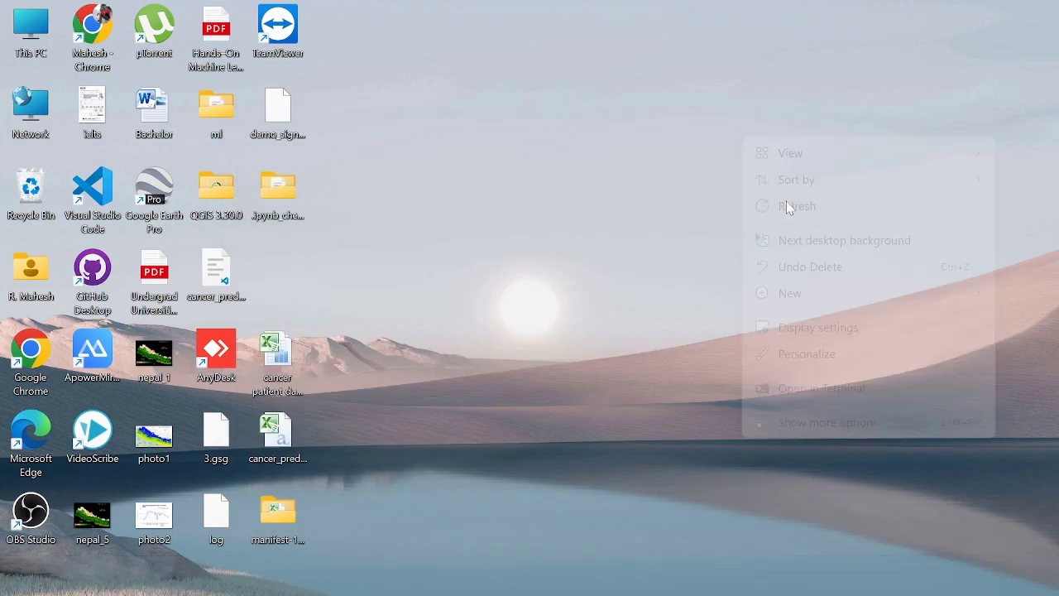
# - Switch to Chrome and open the English swisstopo SWISSIMAGE 10 cm page (swissimage10.html) in a new tab
pyautogui.click(638, 589)
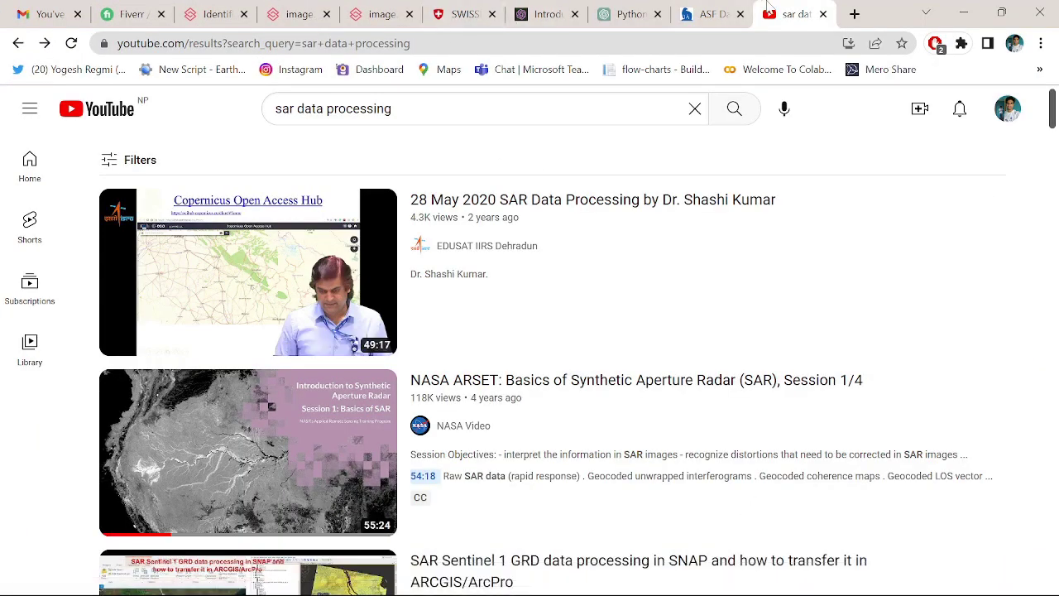
pyautogui.click(854, 14)
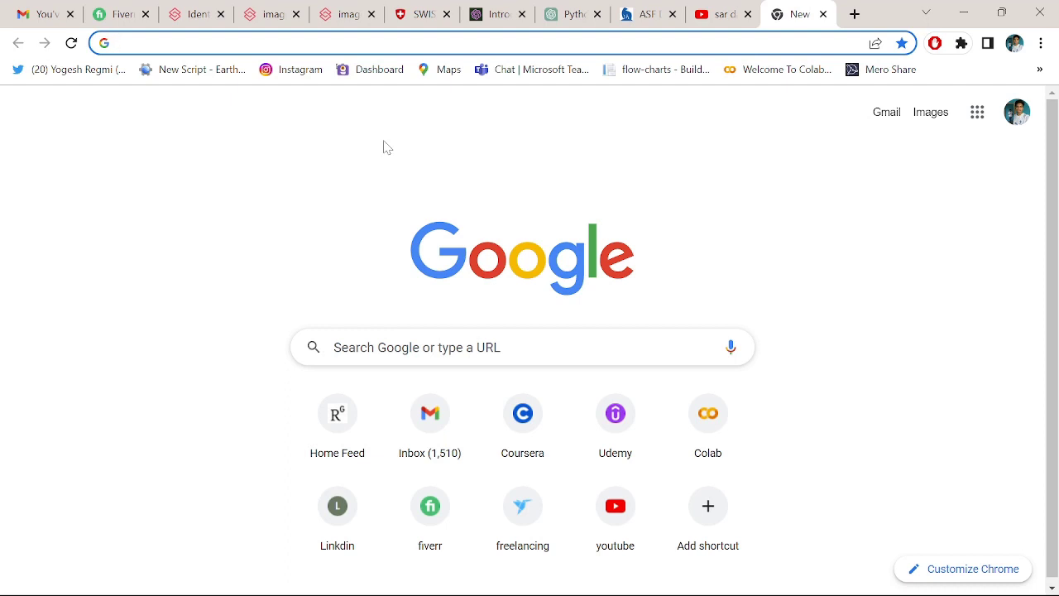
pyautogui.write('sw')
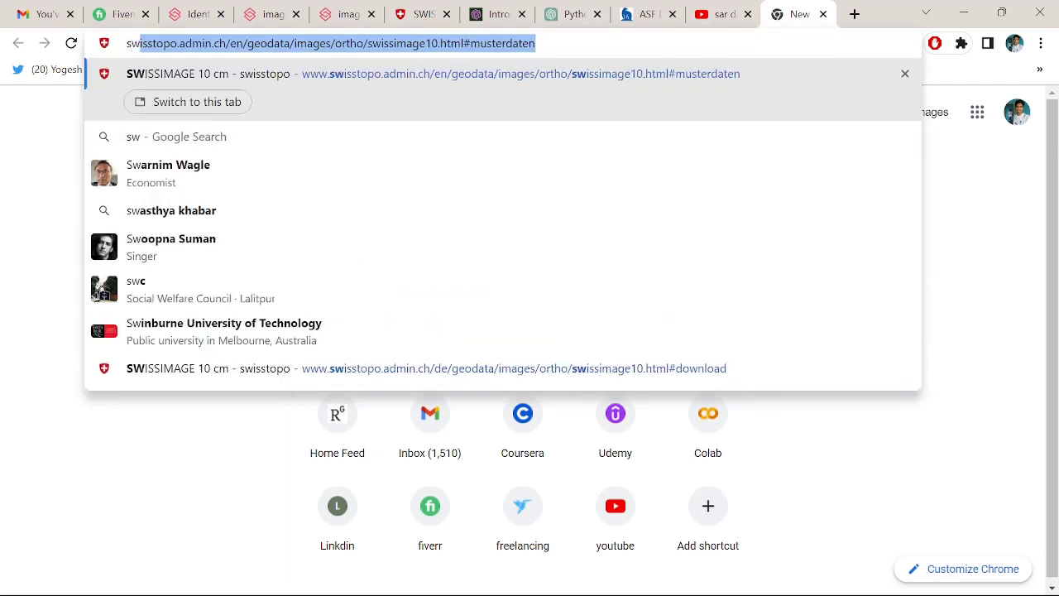
pyautogui.press('Right')
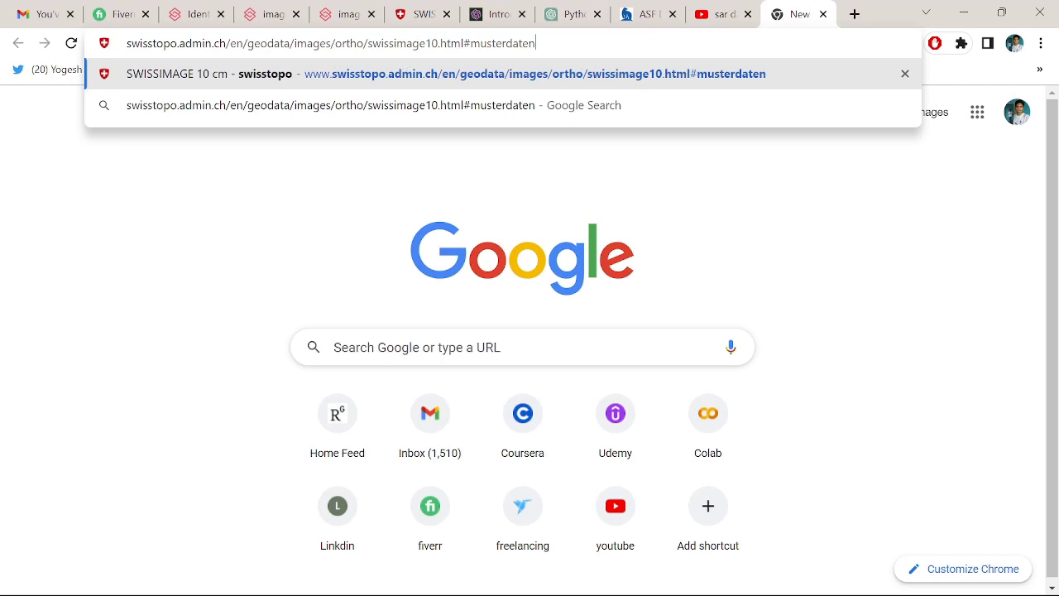
pyautogui.press('Return')
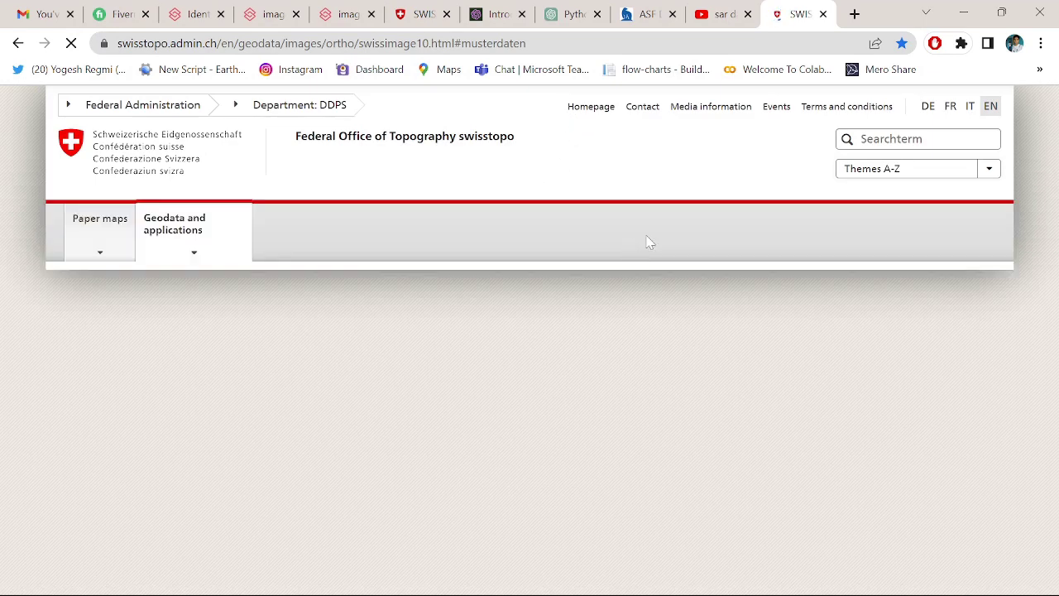
pyautogui.click(990, 108)
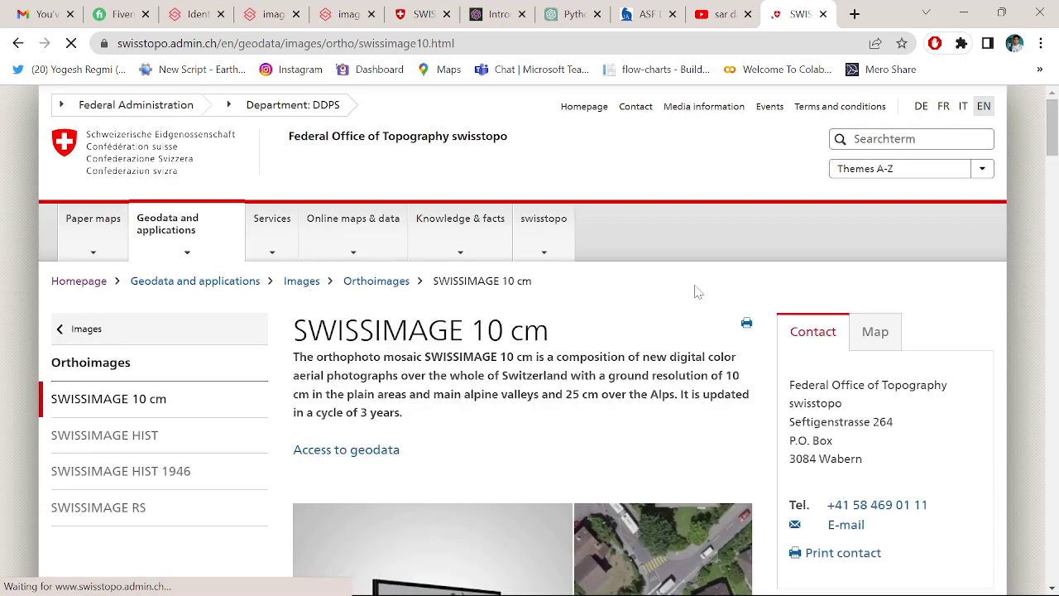
# - Select the single grid tile over central Luzern on the Access to geodata map, using selection by click
pyautogui.scroll(-3, 770, 299)
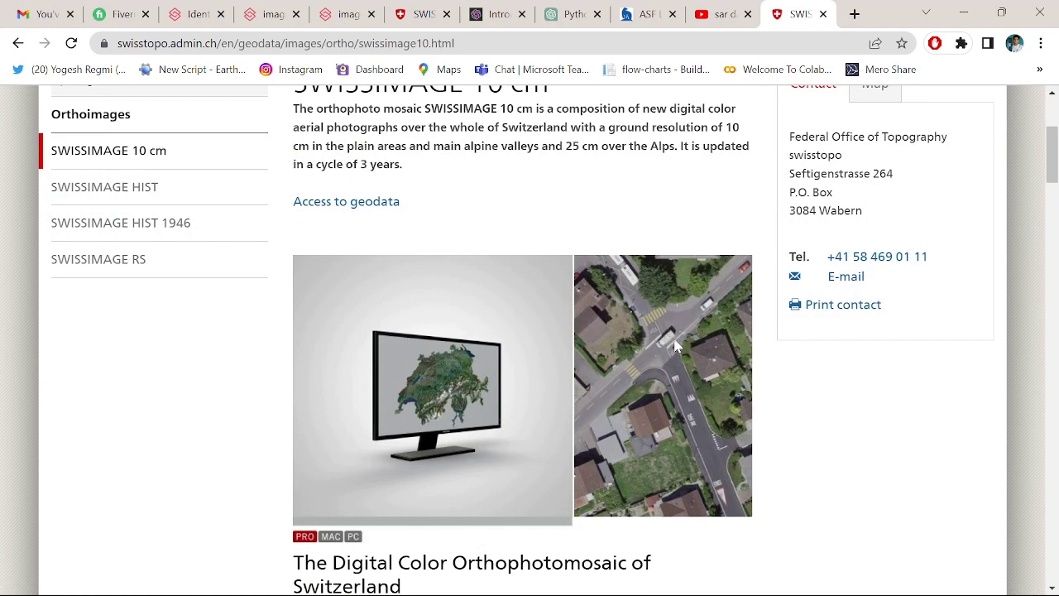
pyautogui.scroll(-1, 848, 404)
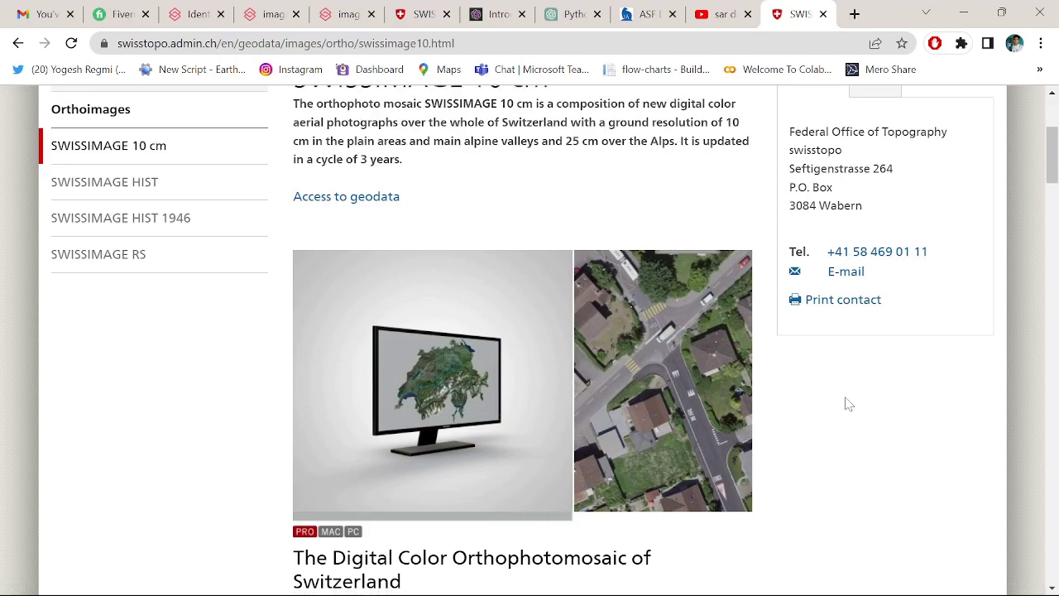
pyautogui.scroll(-18, 848, 404)
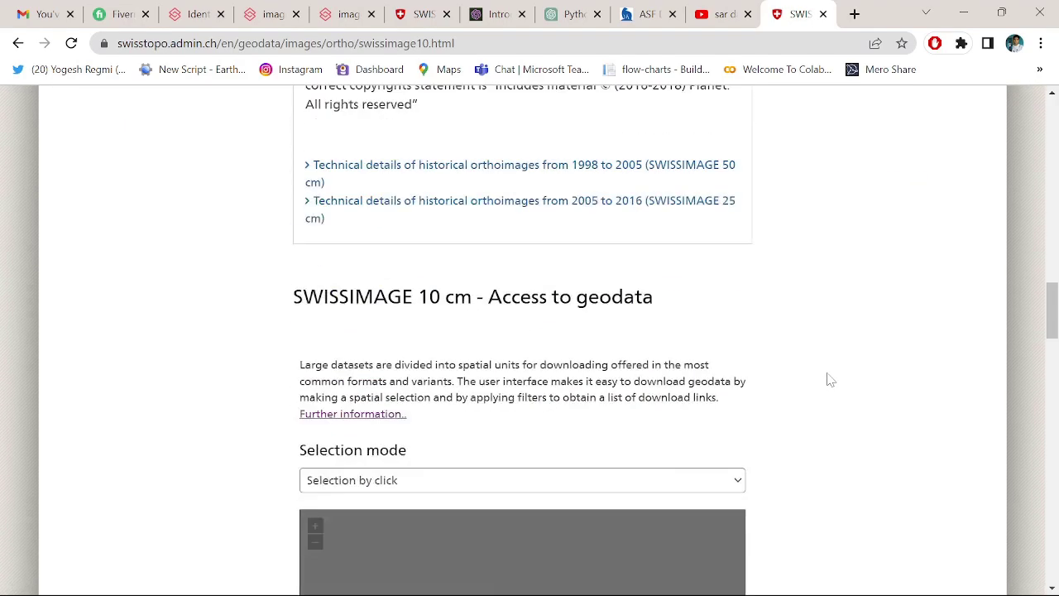
pyautogui.scroll(-5, 830, 379)
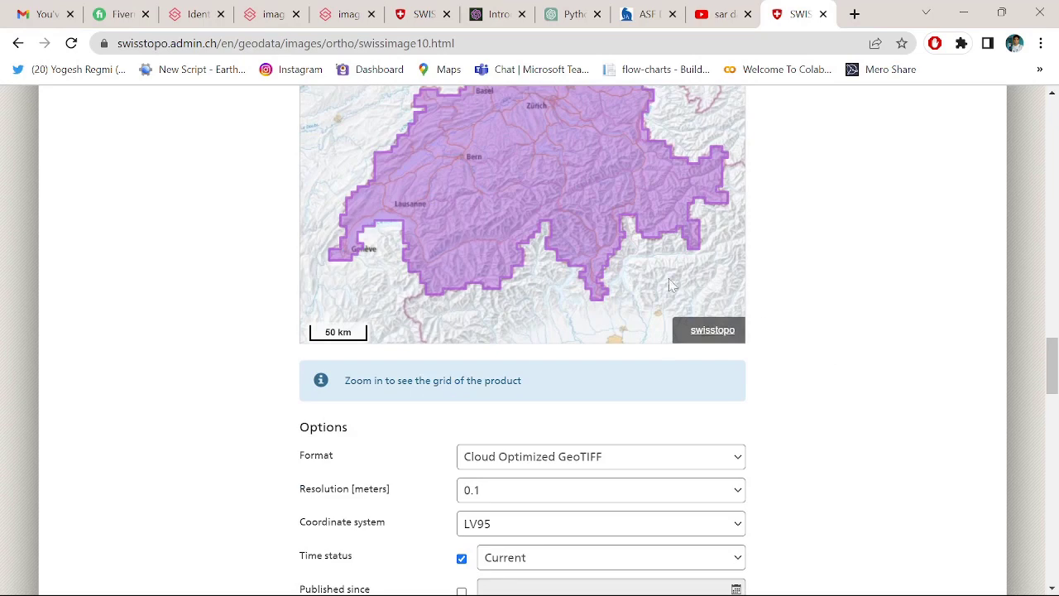
pyautogui.scroll(1, 813, 253)
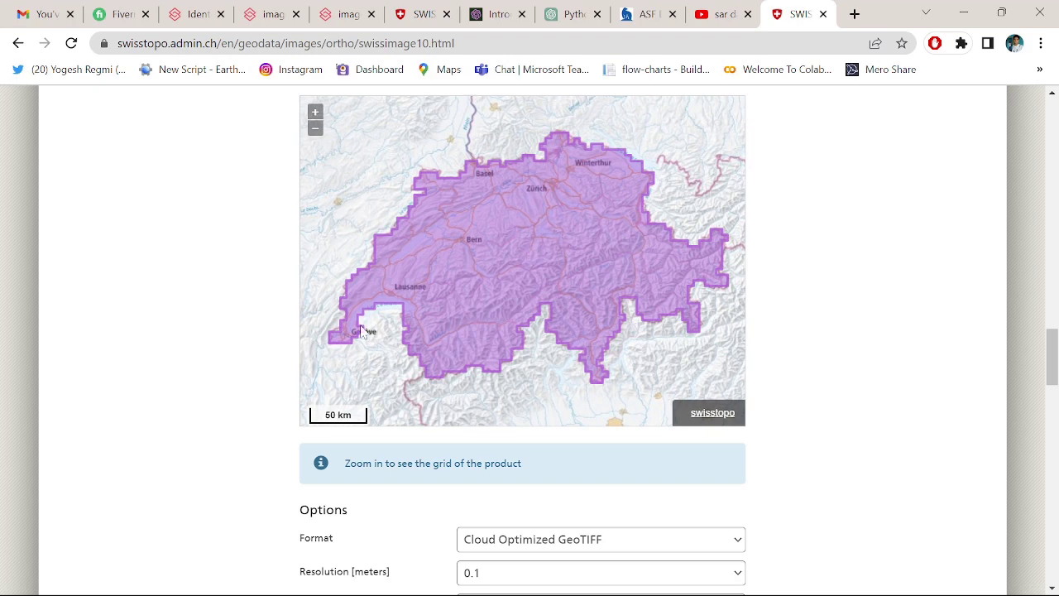
pyautogui.scroll(3, 528, 244)
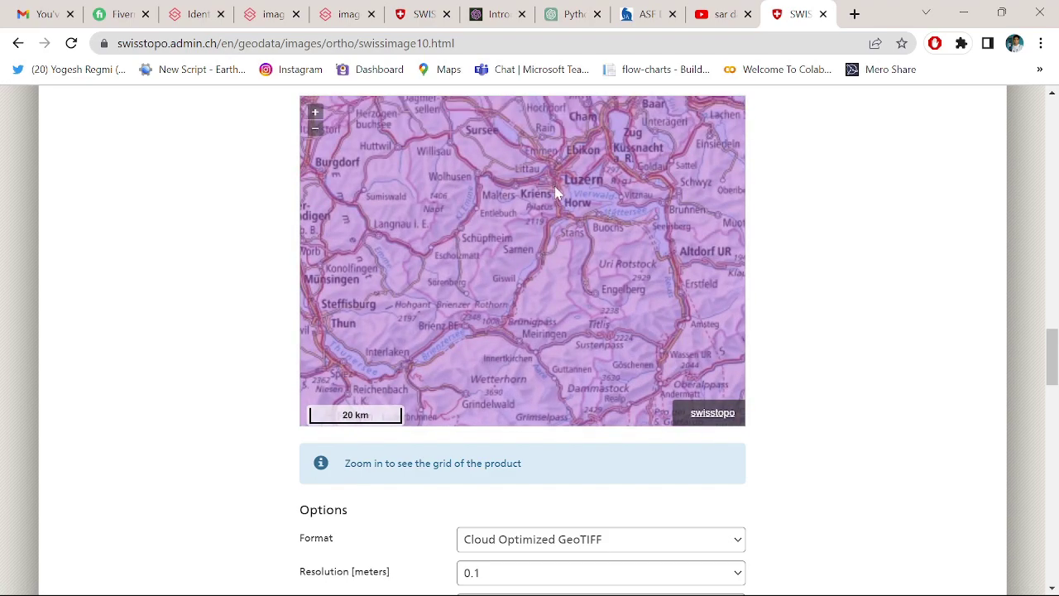
pyautogui.scroll(2, 560, 173)
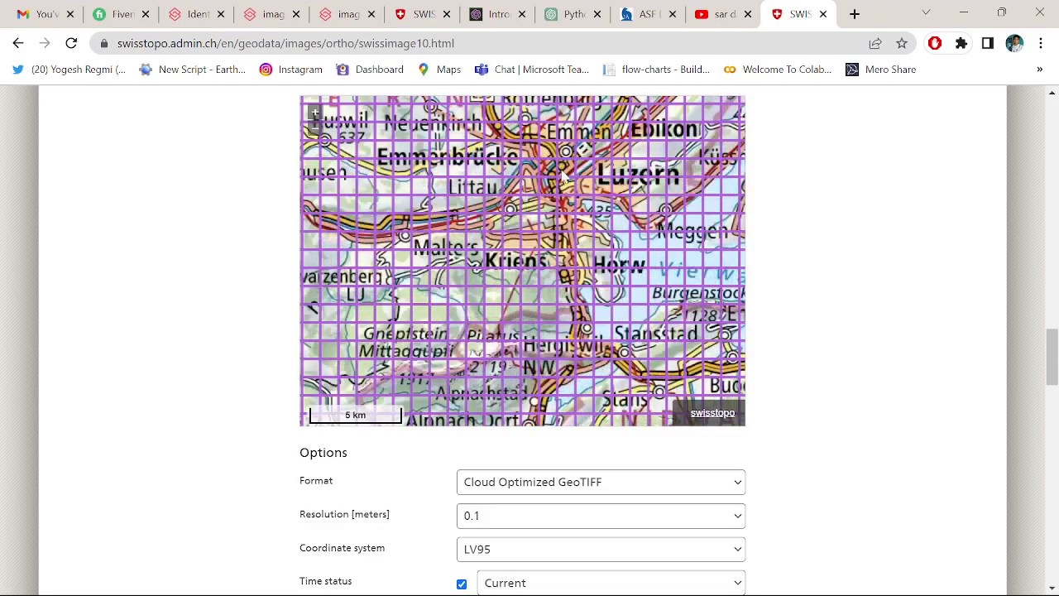
pyautogui.scroll(1, 562, 176)
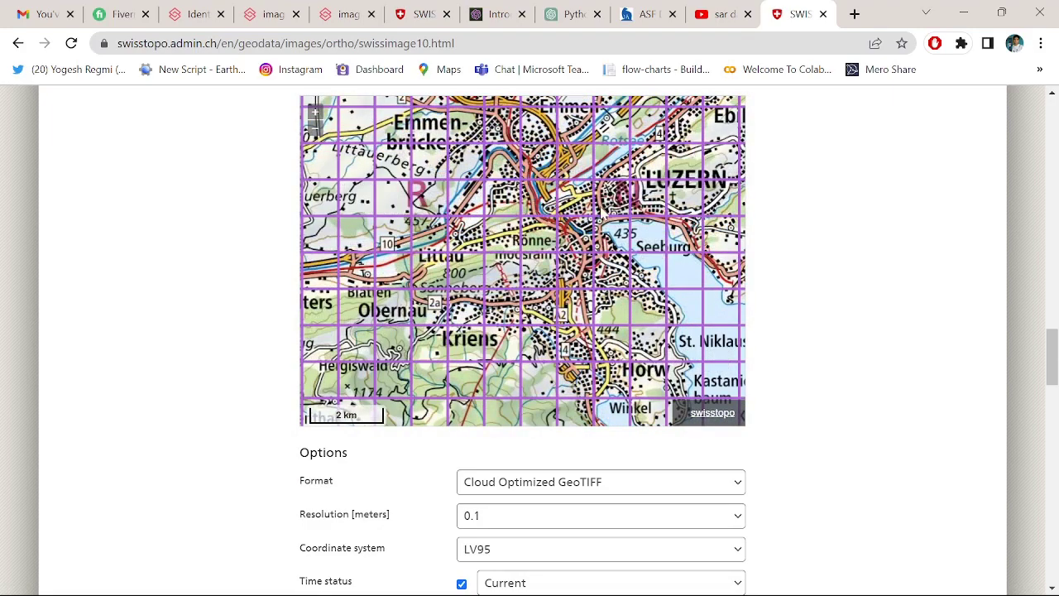
pyautogui.scroll(1, 589, 237)
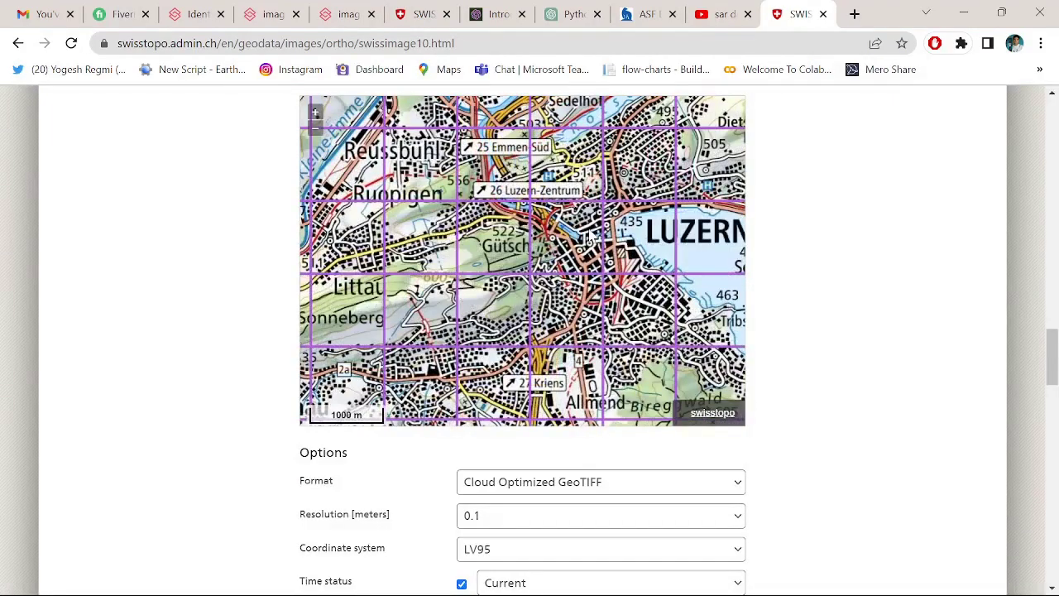
pyautogui.click(589, 237)
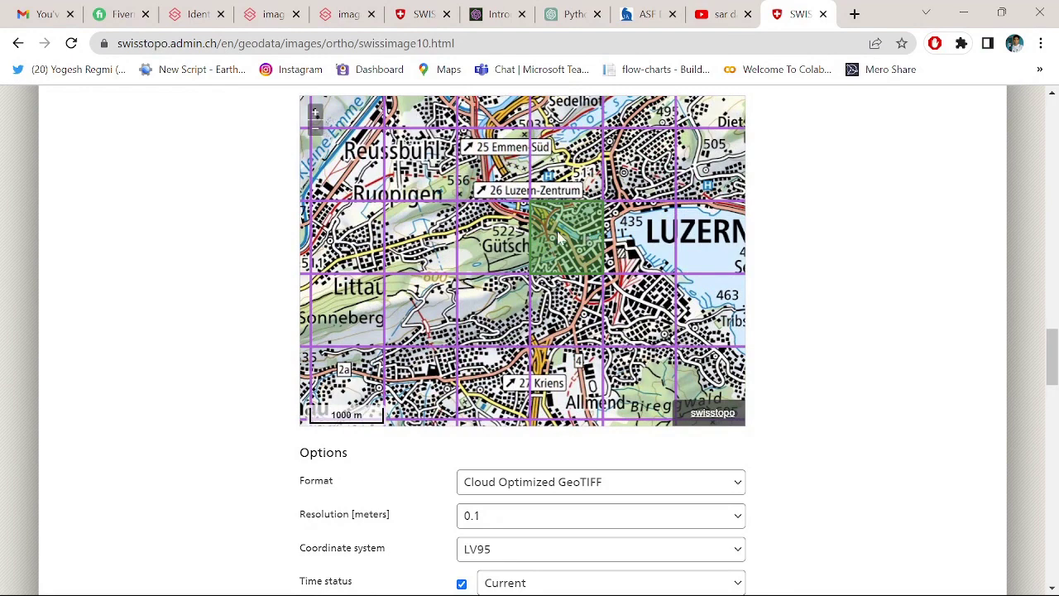
# - Search for the current imagery of the selected Luzern tile, keeping the preset format, resolution and coordinate system options
pyautogui.scroll(-5, 828, 230)
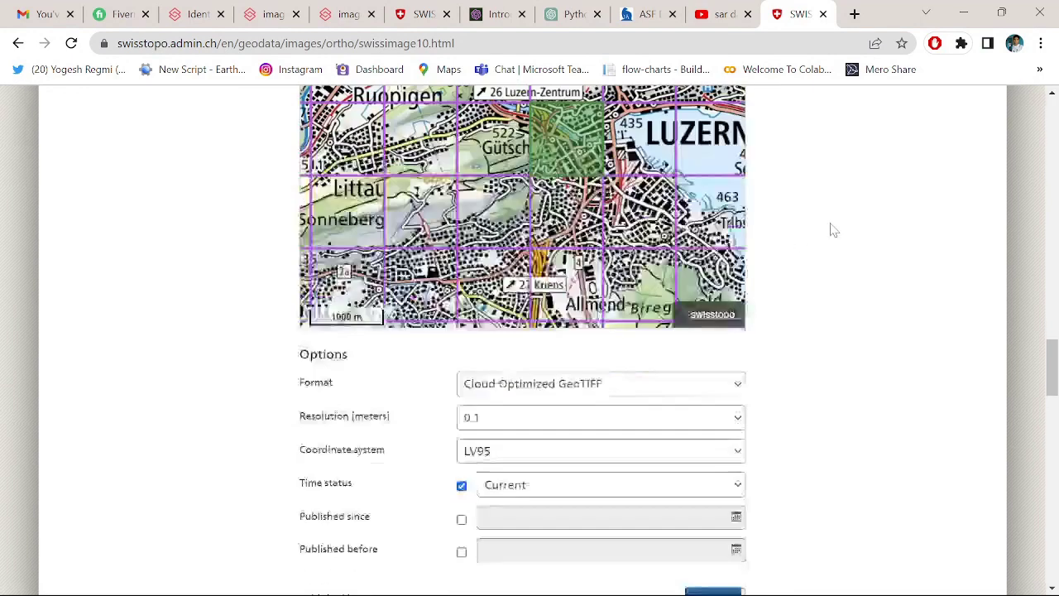
pyautogui.click(731, 293)
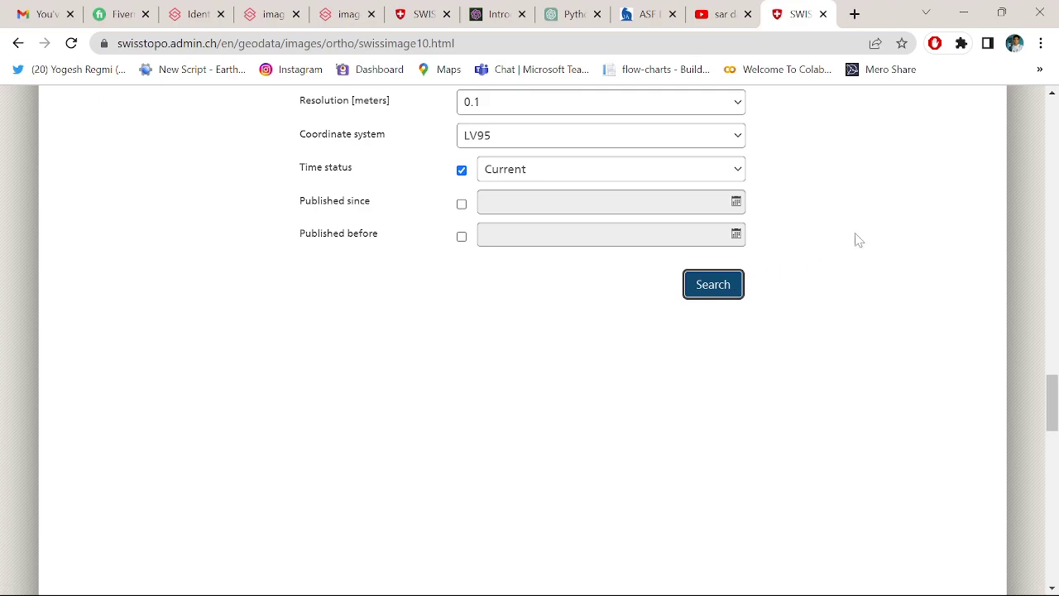
pyautogui.scroll(4, 856, 240)
pyautogui.scroll(-2, 856, 240)
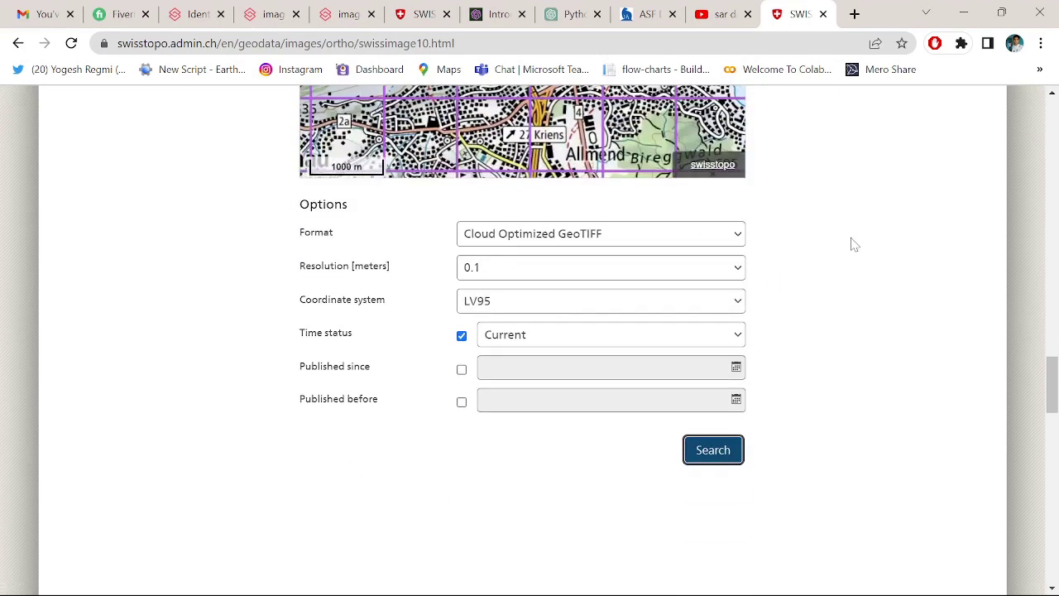
pyautogui.click(724, 457)
# - Download swissimage-dop10_2021_2665-1211_0.1_2056.tif from the search results
pyautogui.scroll(3, 813, 377)
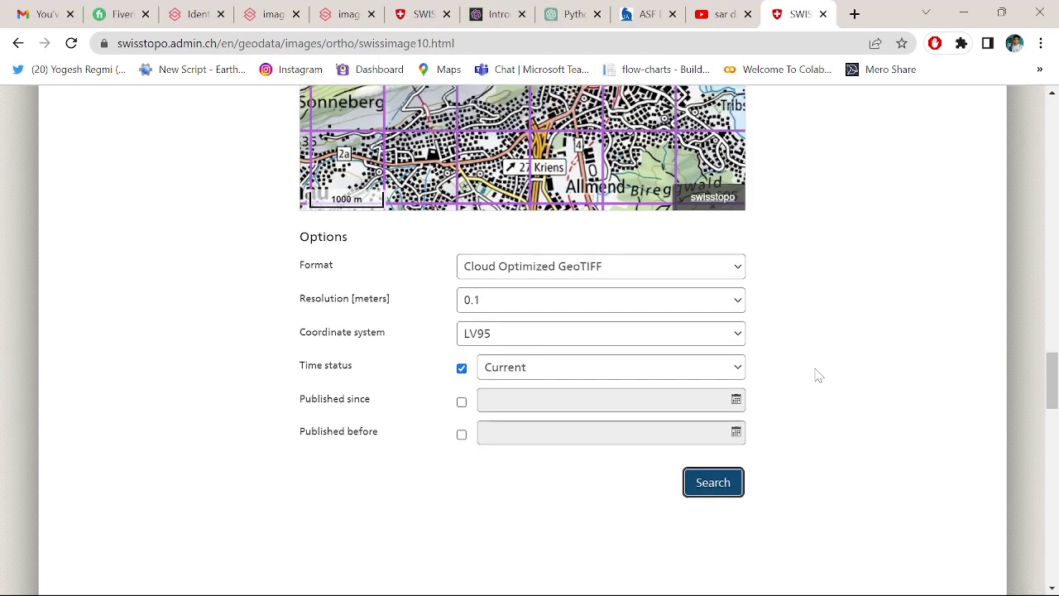
pyautogui.scroll(-3, 817, 375)
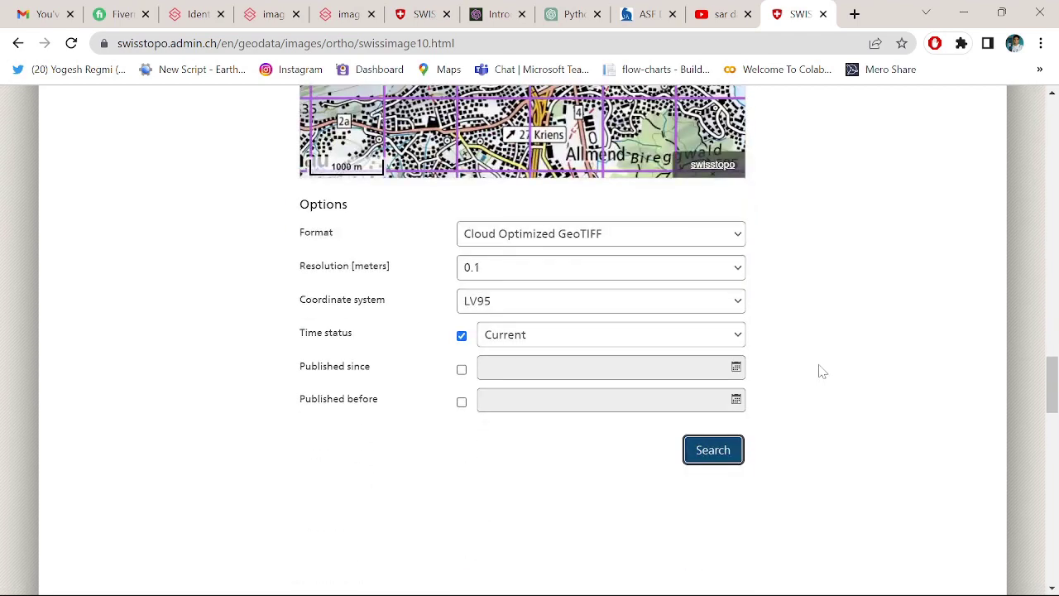
pyautogui.scroll(15, 819, 371)
pyautogui.scroll(-7, 819, 365)
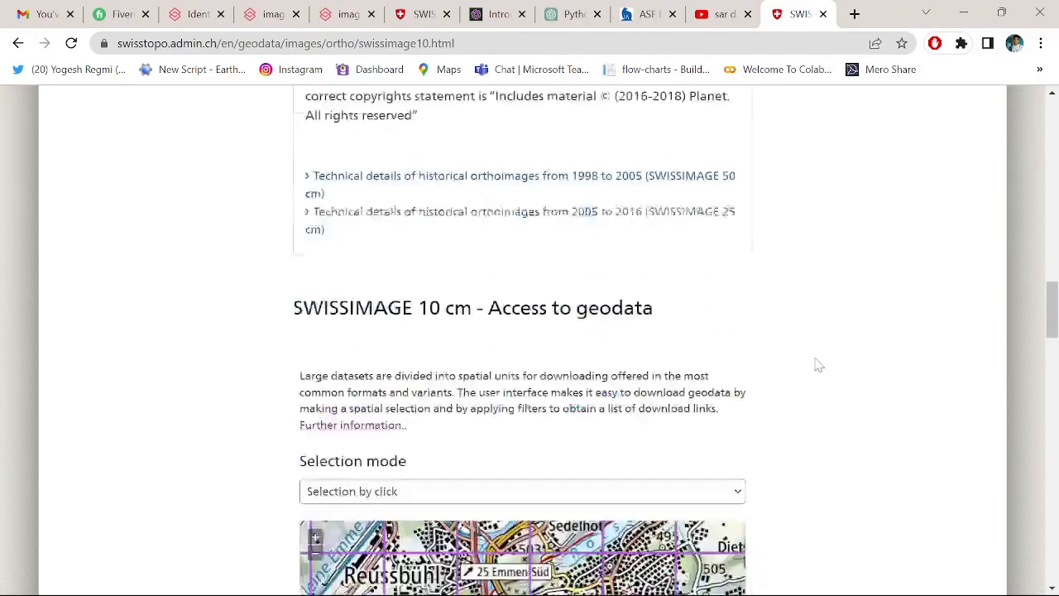
pyautogui.scroll(-8, 818, 365)
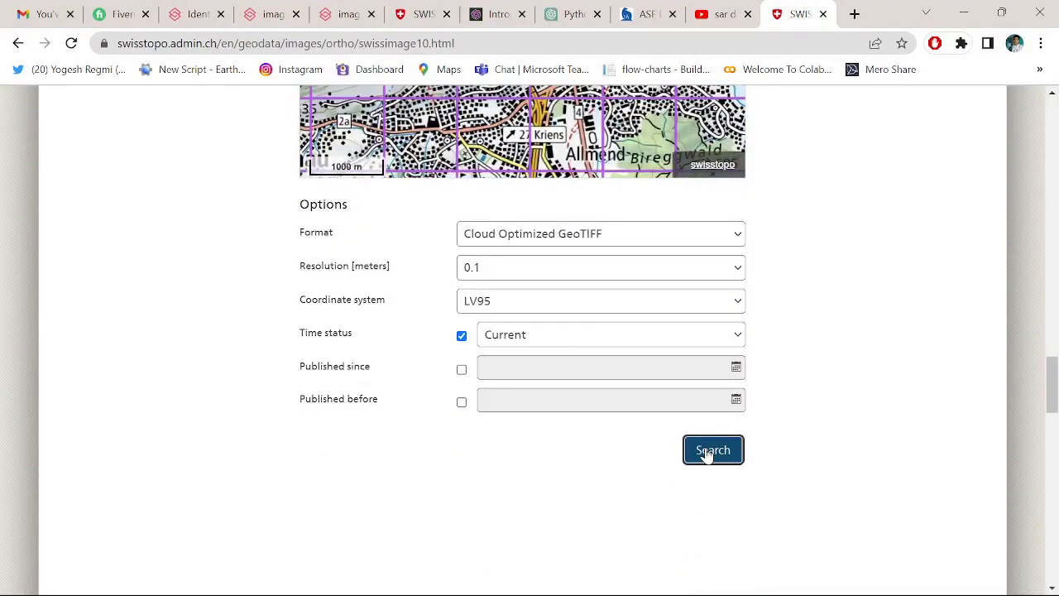
pyautogui.scroll(2, 939, 252)
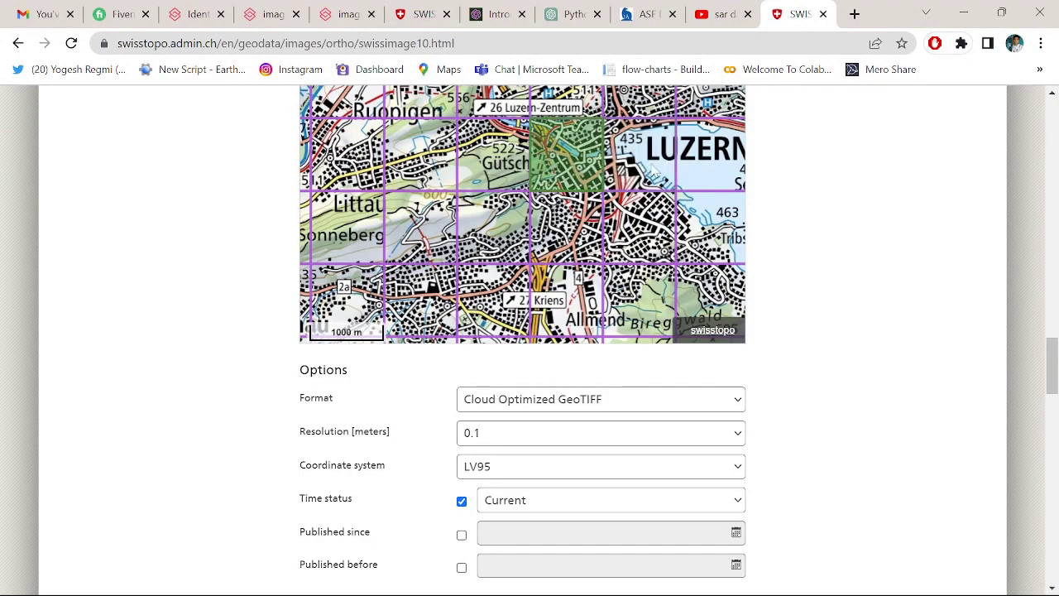
pyautogui.scroll(-1, 735, 189)
pyautogui.scroll(-3, 831, 264)
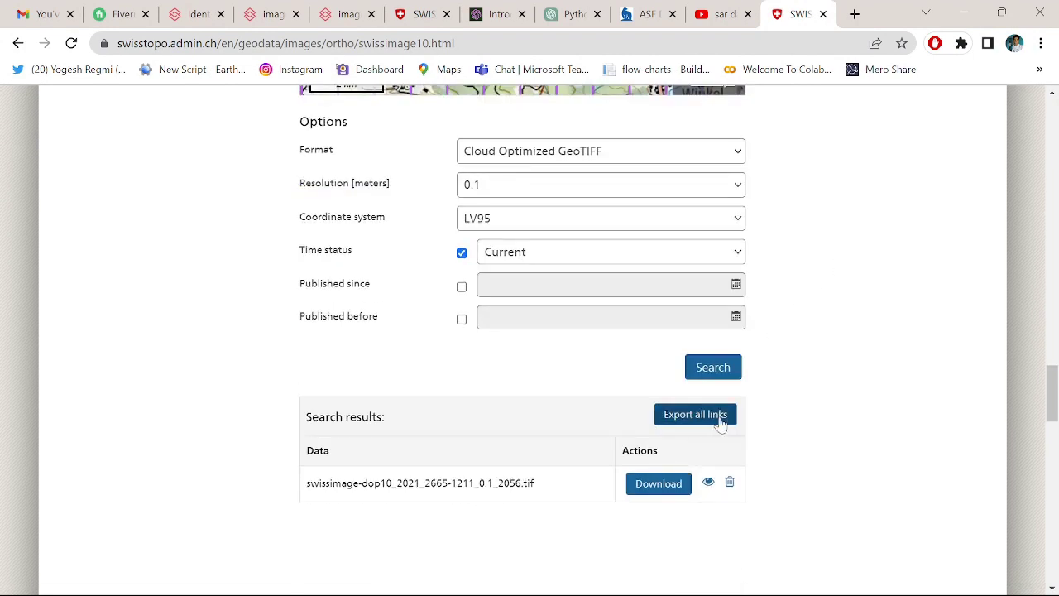
pyautogui.click(641, 494)
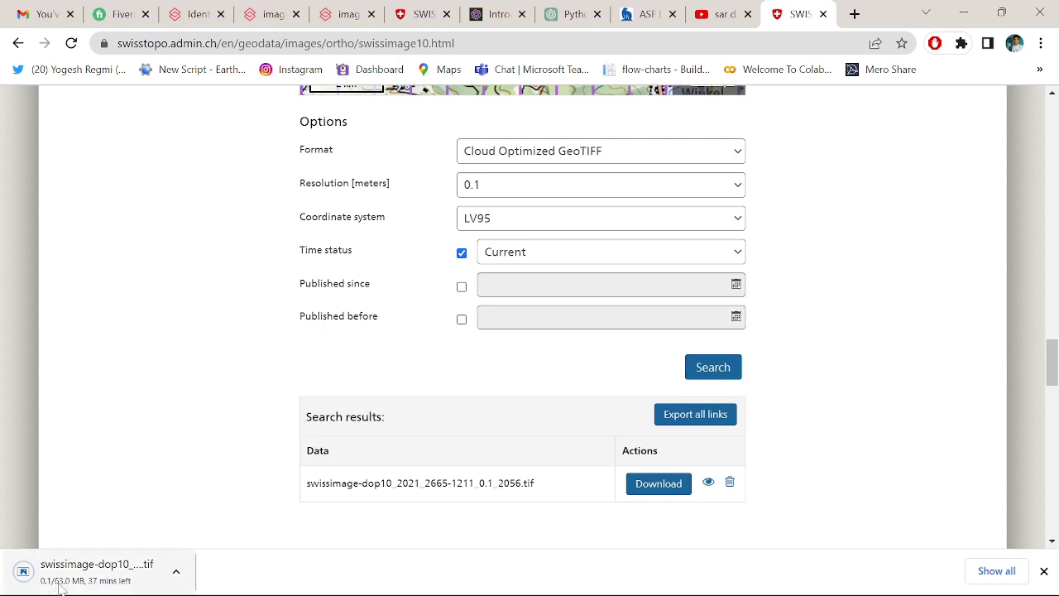
pyautogui.moveTo(94, 584)
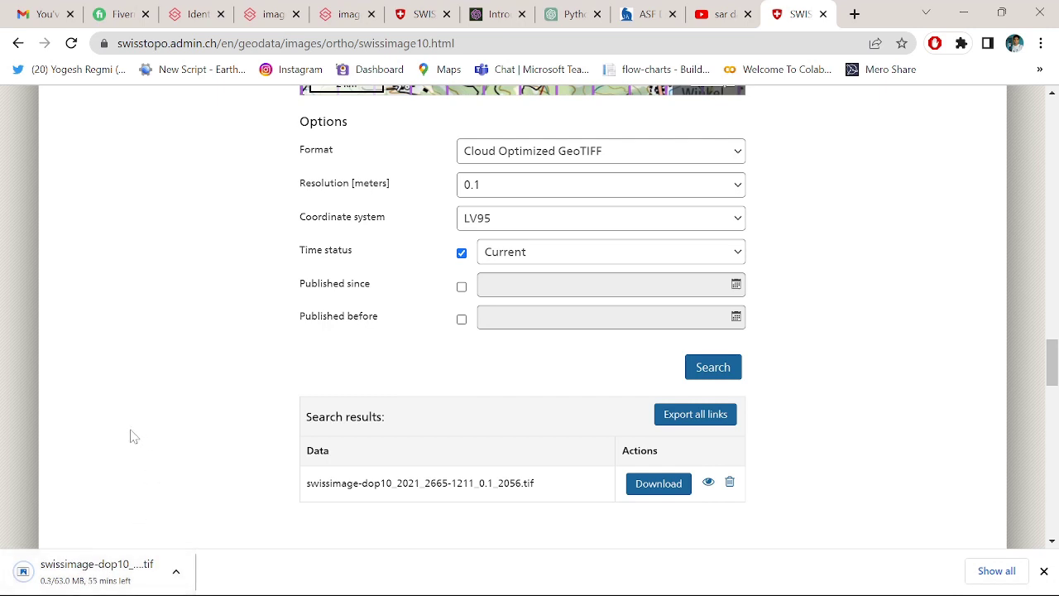
# - Open the Downloads folder in File Explorer and locate the previously downloaded swissimage-dop10 TIF files from March 10
pyautogui.click(963, 13)
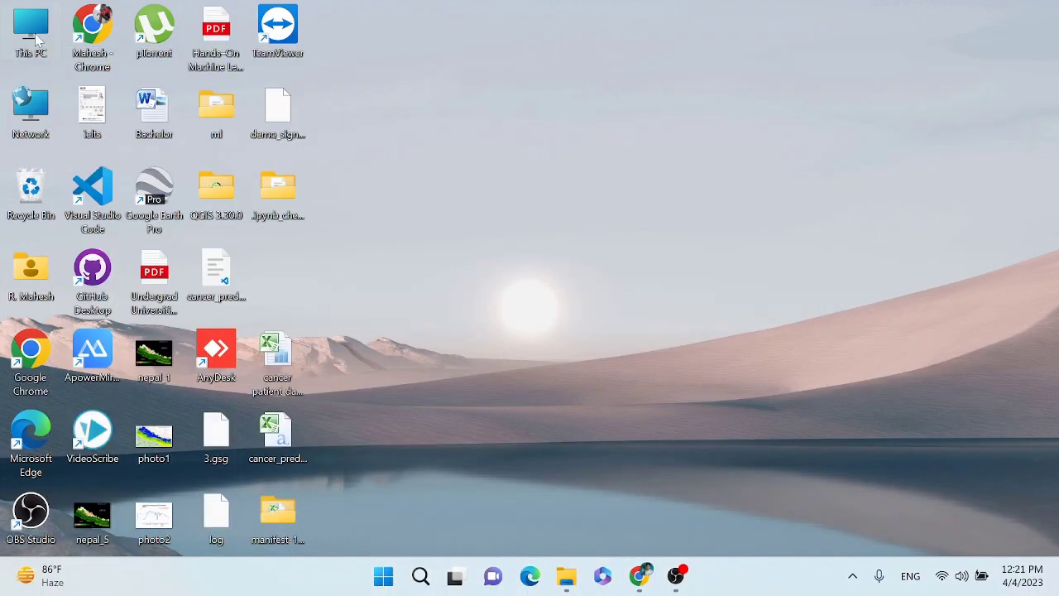
pyautogui.doubleClick(33, 35)
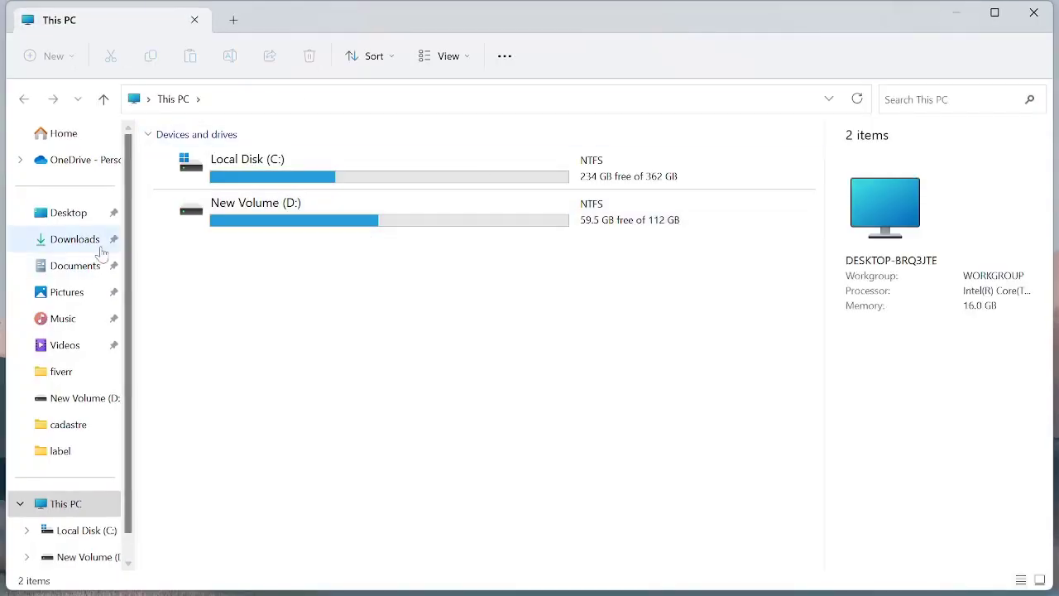
pyautogui.click(77, 239)
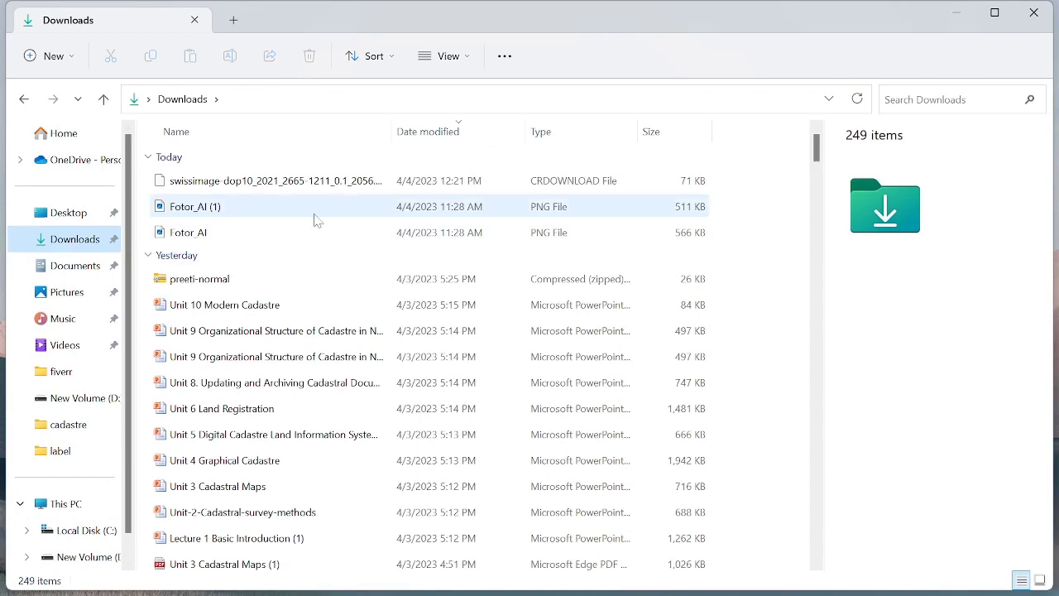
pyautogui.scroll(-5, 248, 281)
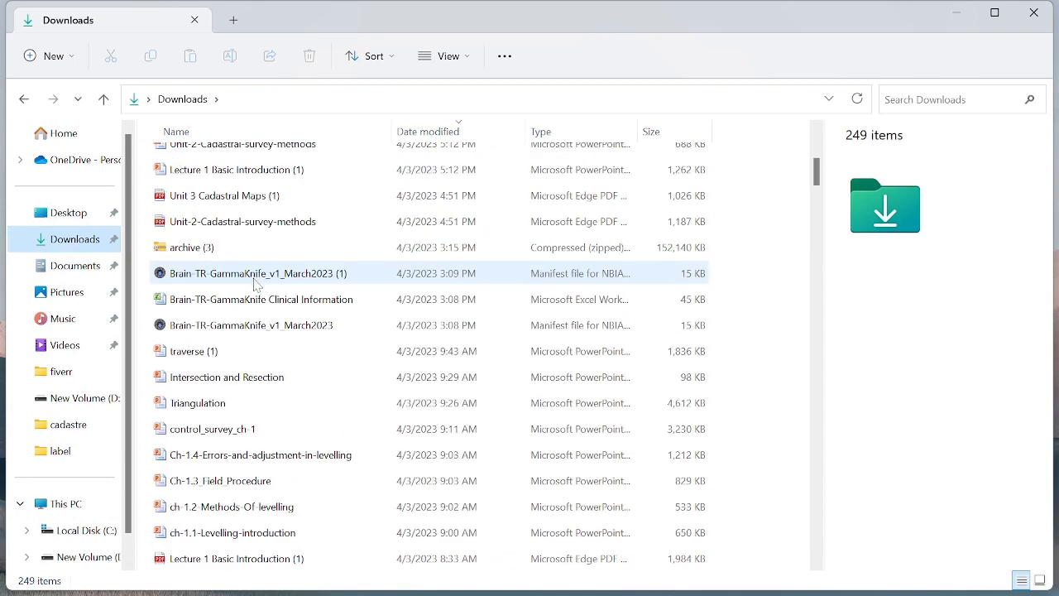
pyautogui.scroll(-10, 255, 285)
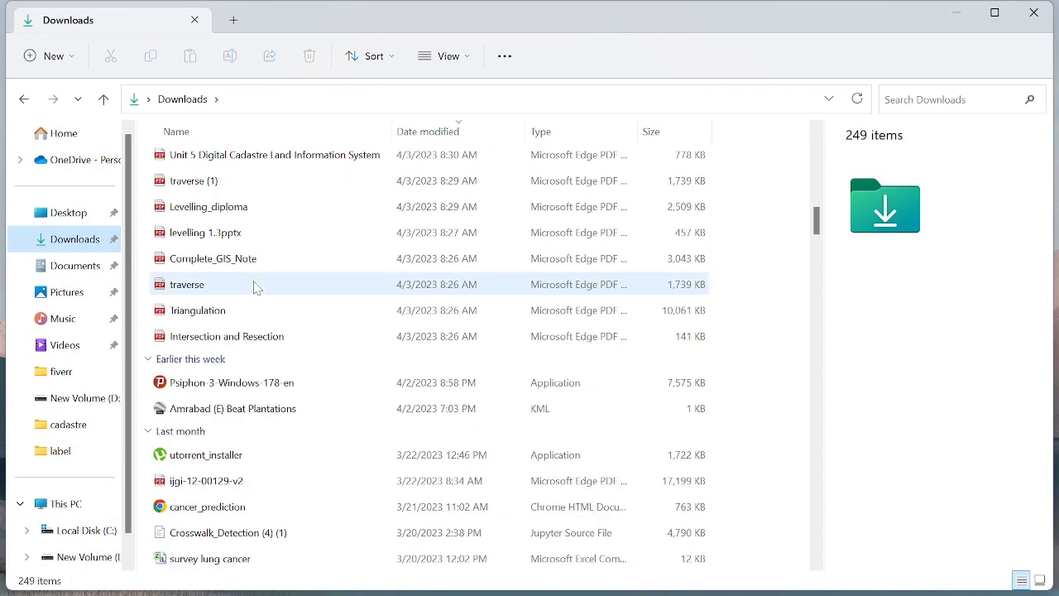
pyautogui.scroll(-2, 255, 286)
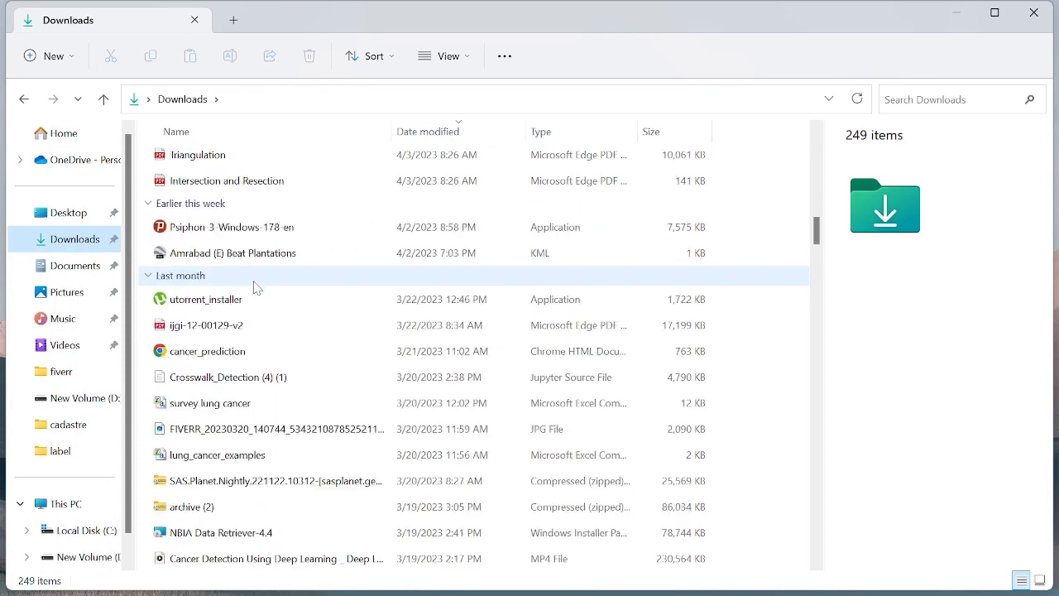
pyautogui.scroll(-3, 255, 286)
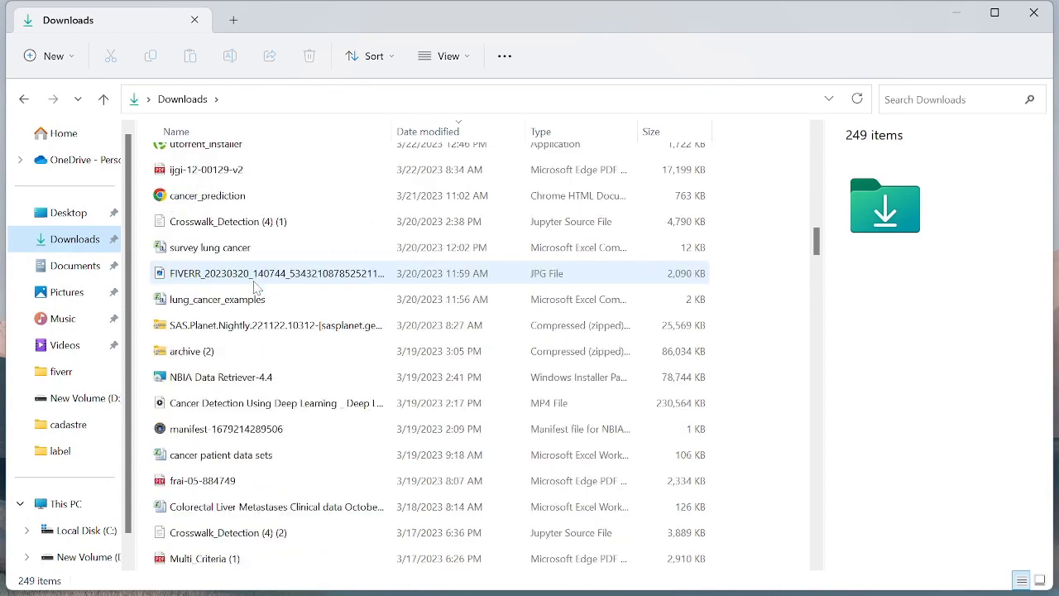
pyautogui.scroll(-2, 254, 286)
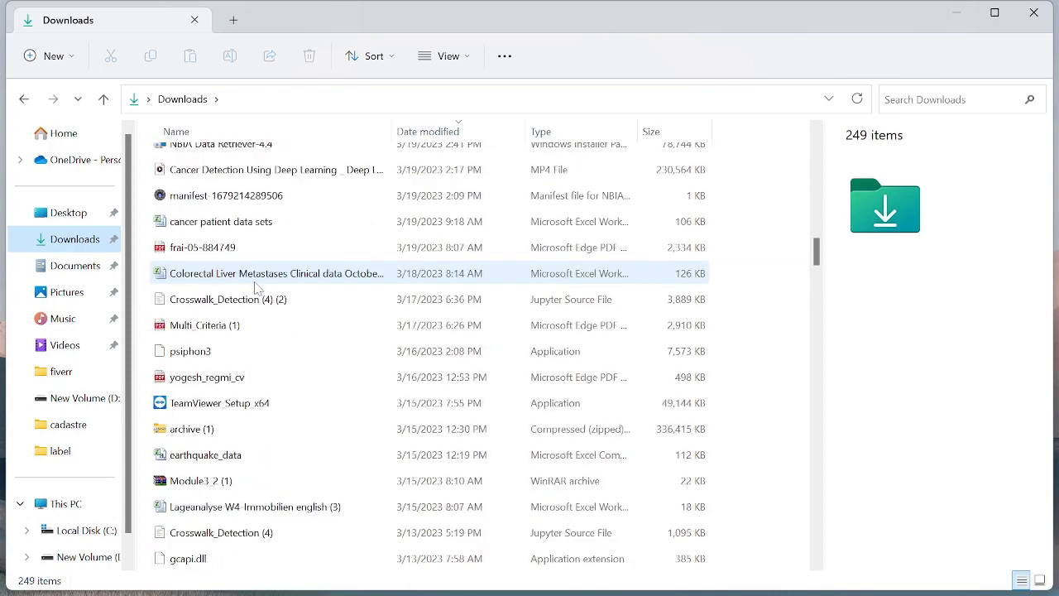
pyautogui.scroll(-4, 255, 286)
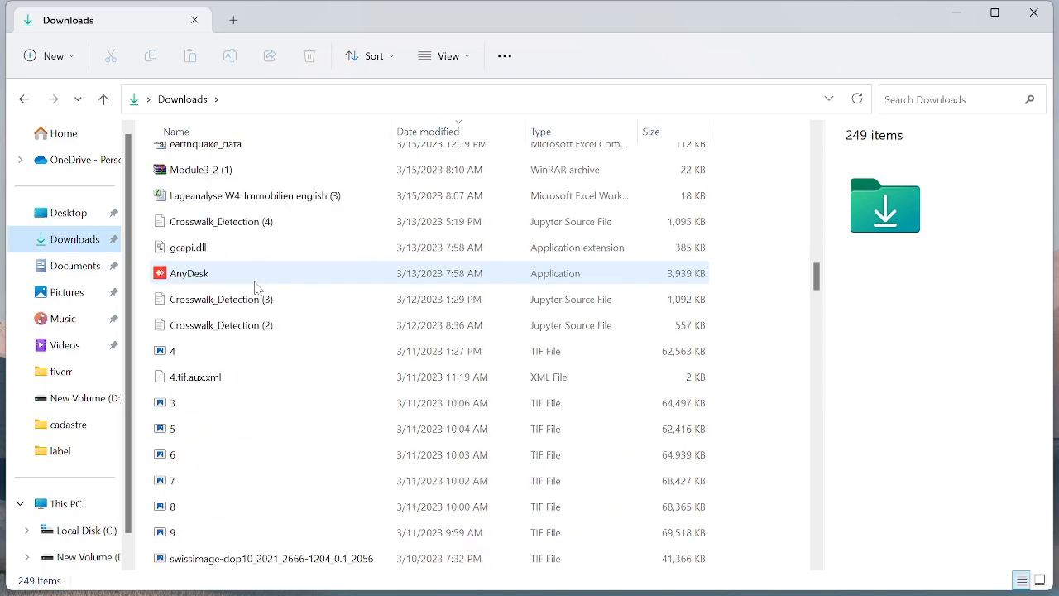
pyautogui.scroll(-2, 255, 286)
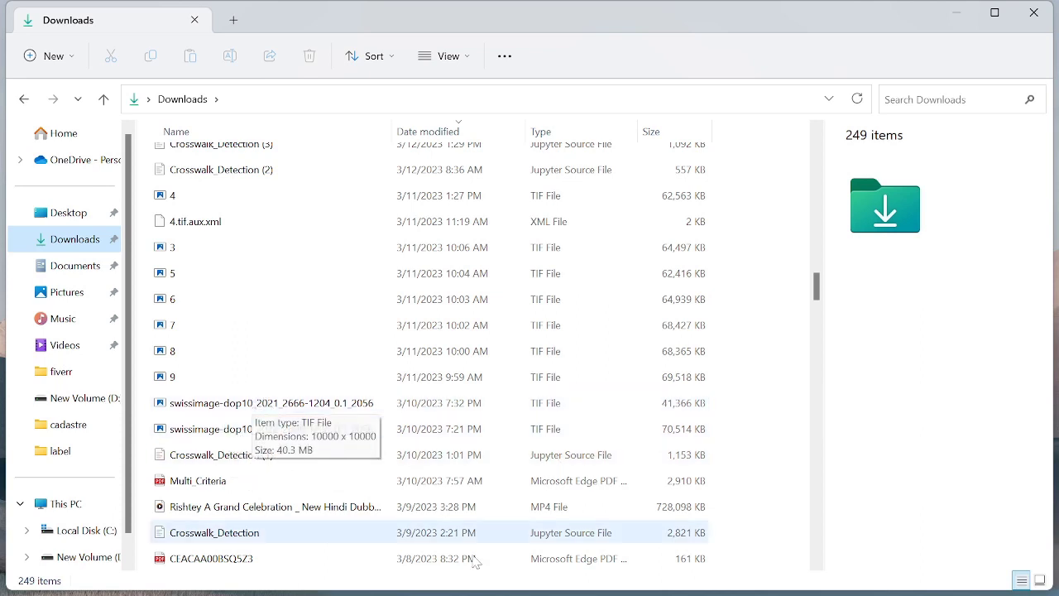
# - Switch to Chrome and cancel the running download of the SWISSIMAGE TIF file
pyautogui.click(639, 576)
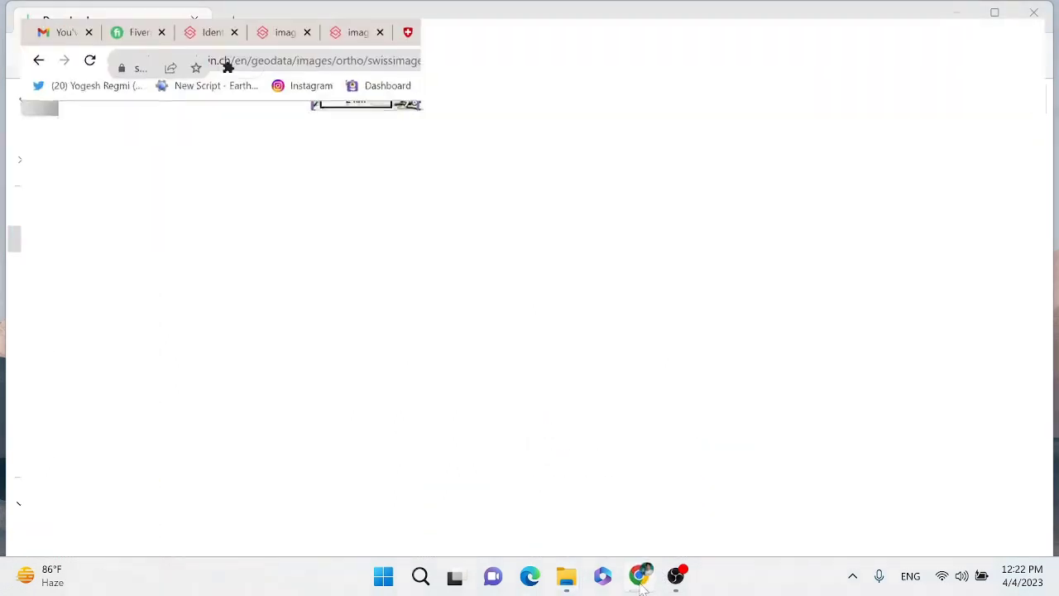
pyautogui.click(182, 581)
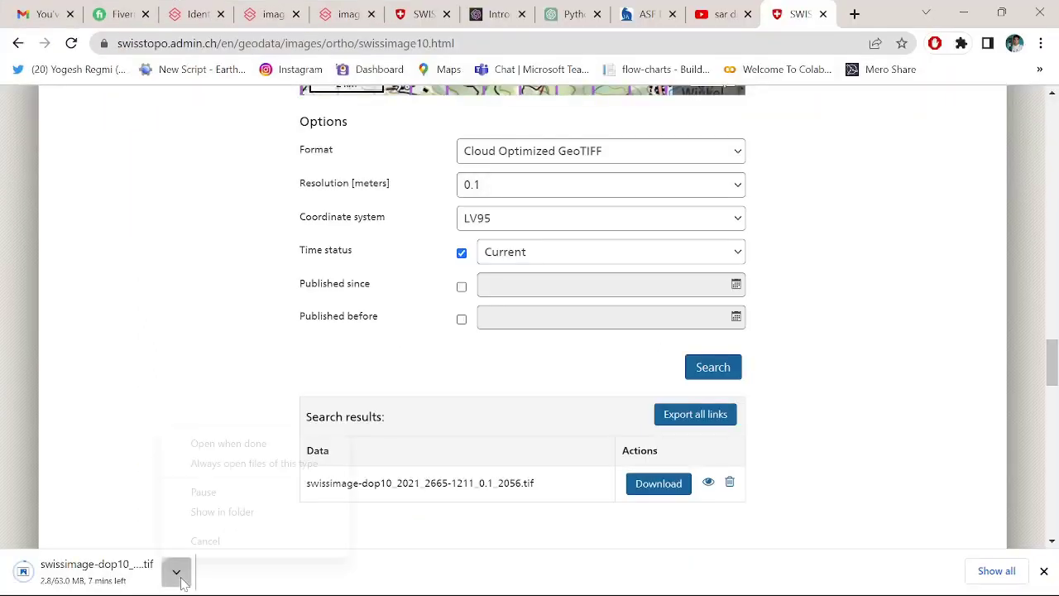
pyautogui.click(235, 544)
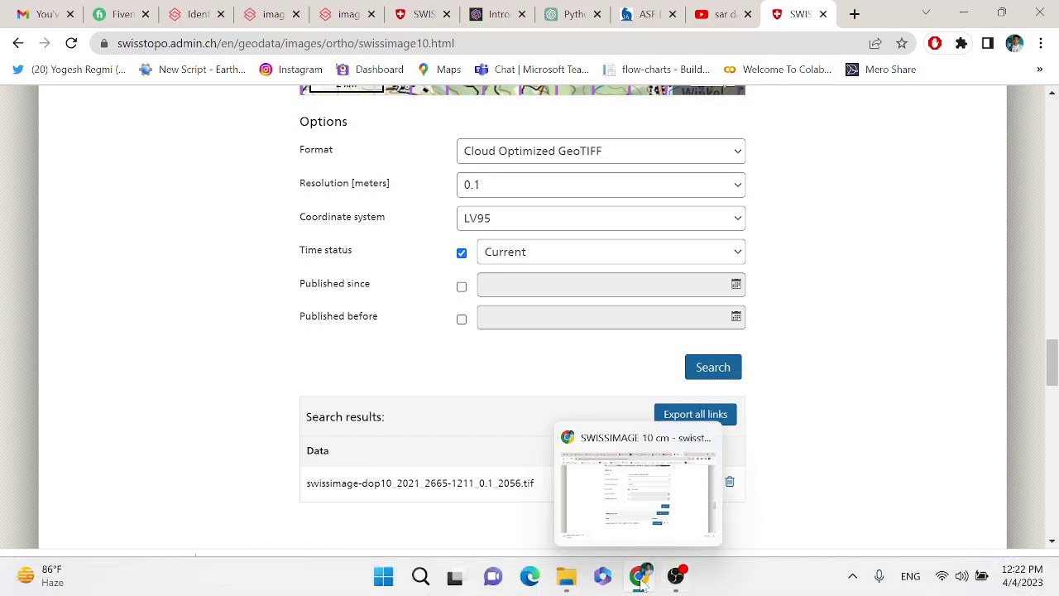
# - Return to the Downloads folder in File Explorer and copy the file swissimage-dop10_2021_2666-1204_0.1_2056
pyautogui.moveTo(568, 590)
pyautogui.click(674, 490)
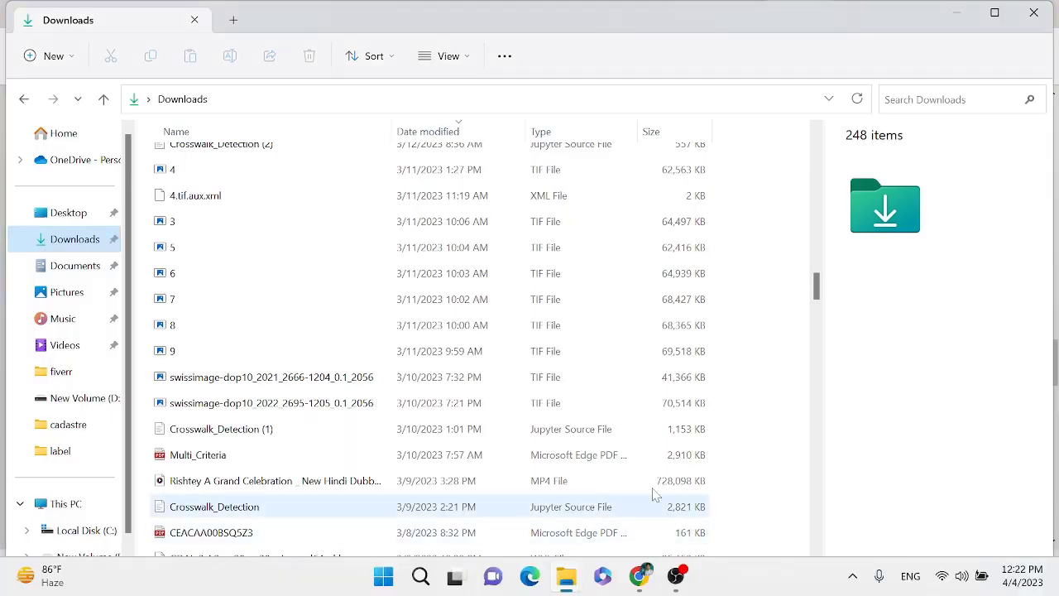
pyautogui.click(252, 381)
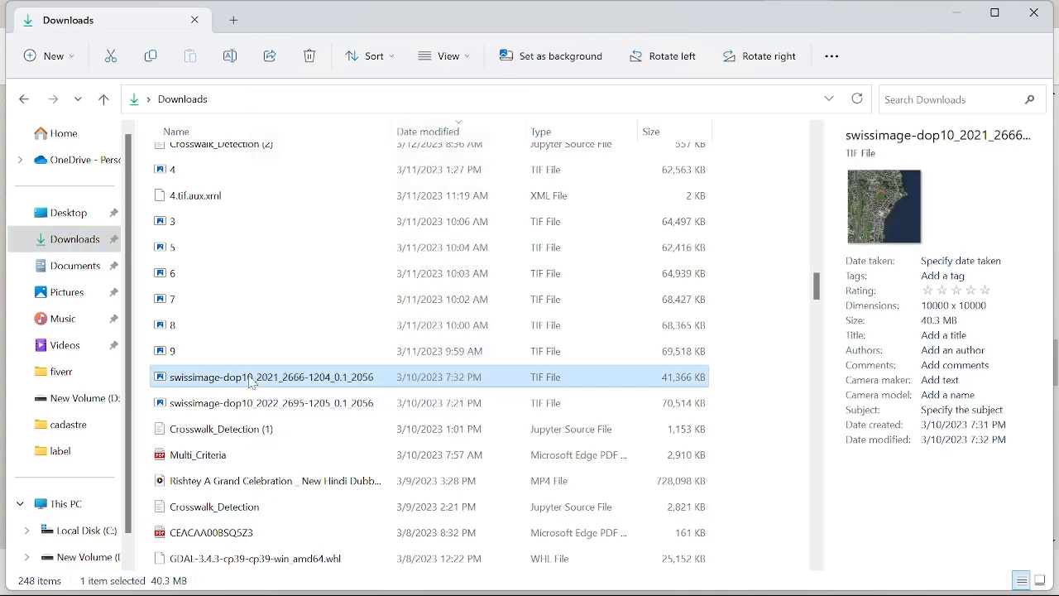
pyautogui.rightClick(252, 380)
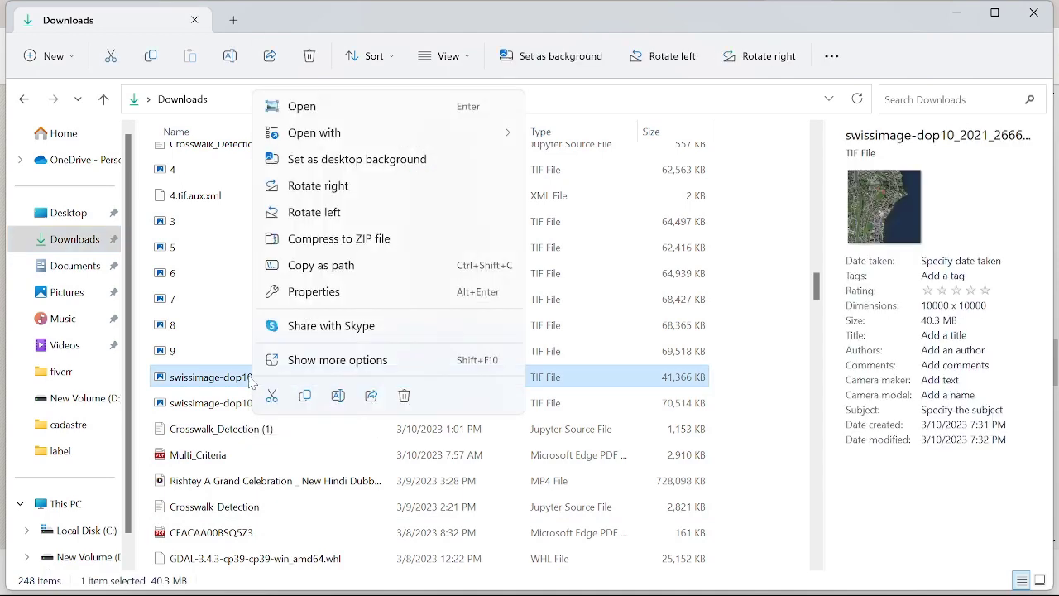
pyautogui.click(232, 414)
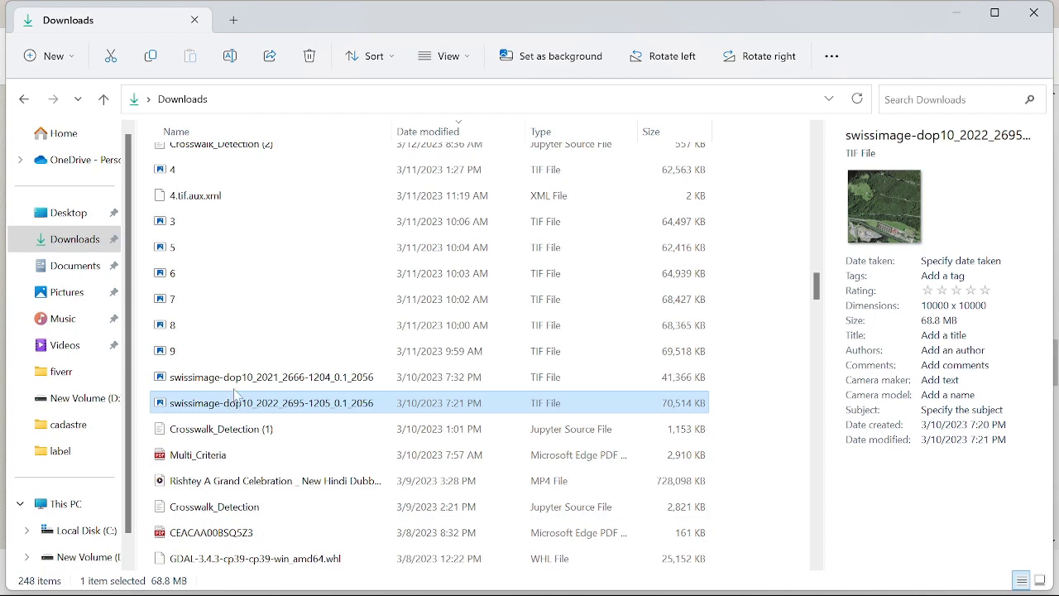
pyautogui.click(235, 385)
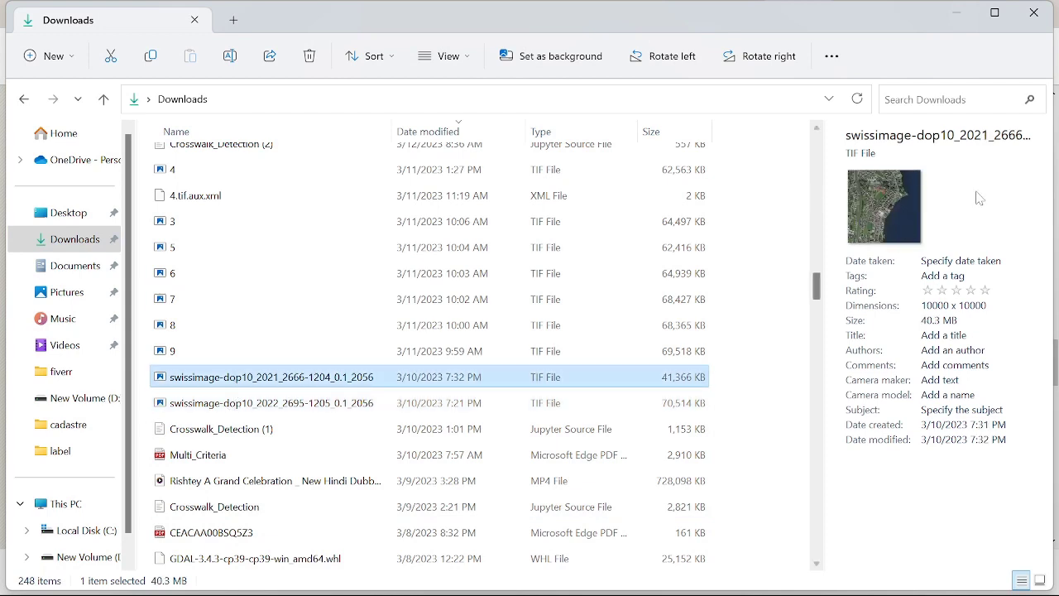
pyautogui.rightClick(291, 382)
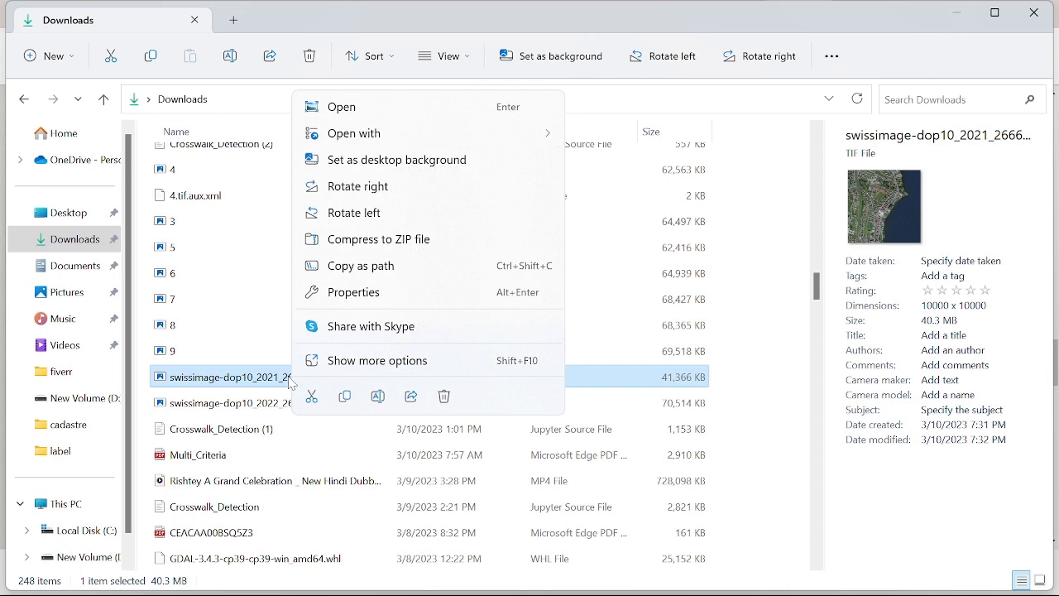
pyautogui.click(344, 396)
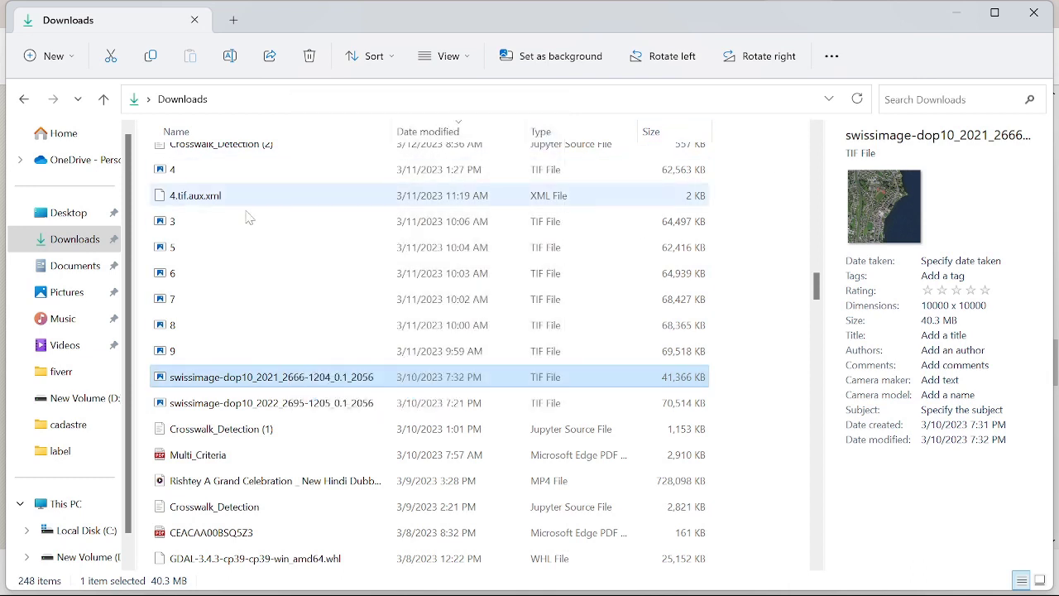
# - Open the fiverr folder on New Volume (D:) and permanently delete the image and label folders, SI and SI.tif.aux.xml
pyautogui.click(91, 557)
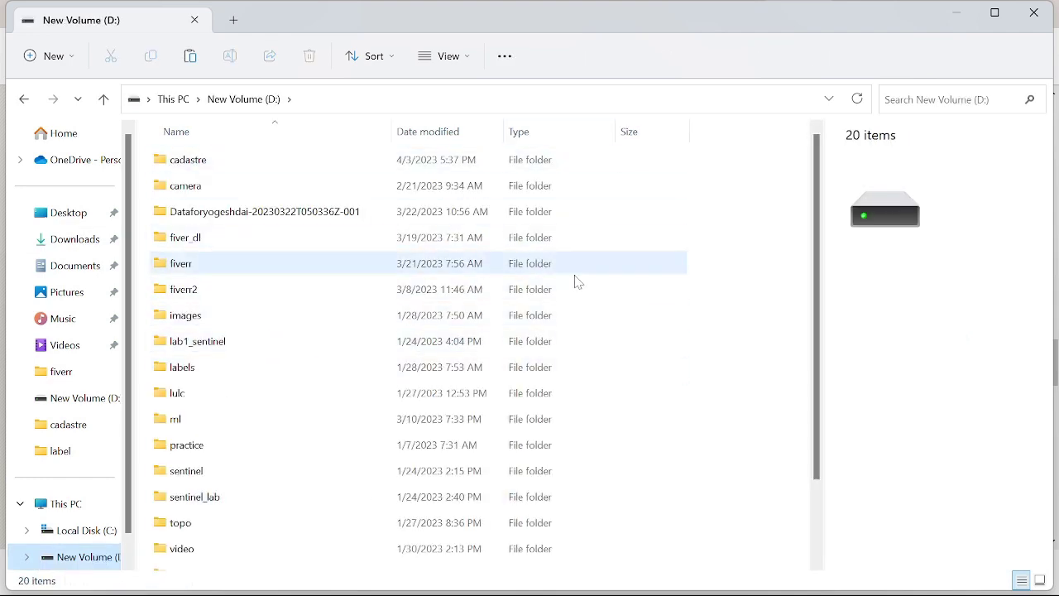
pyautogui.scroll(-2, 596, 298)
pyautogui.scroll(2, 615, 356)
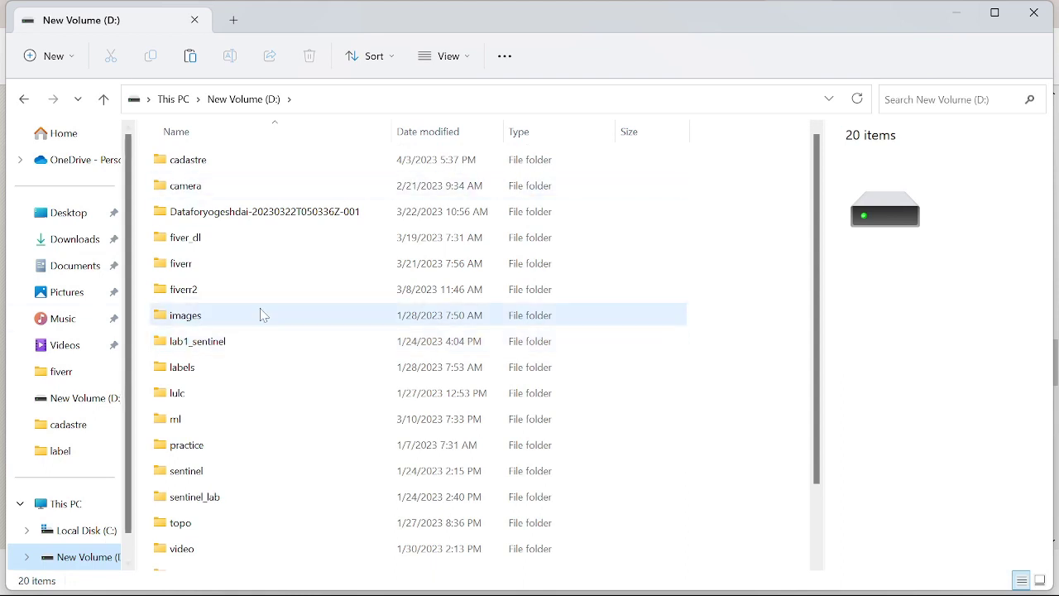
pyautogui.doubleClick(191, 263)
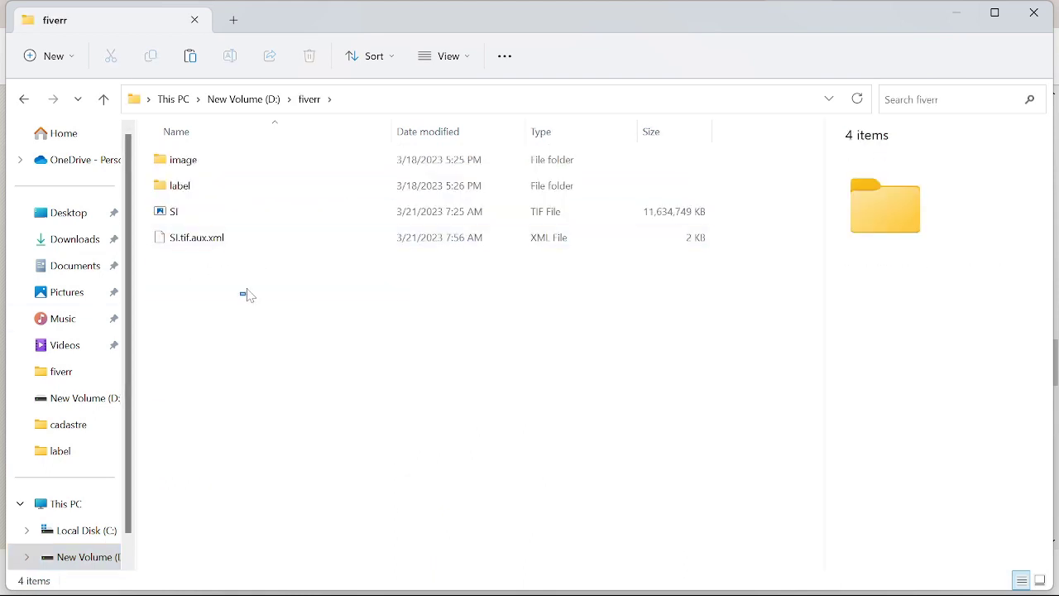
pyautogui.moveTo(248, 296); pyautogui.dragTo(249, 149)
pyautogui.rightClick(248, 155)
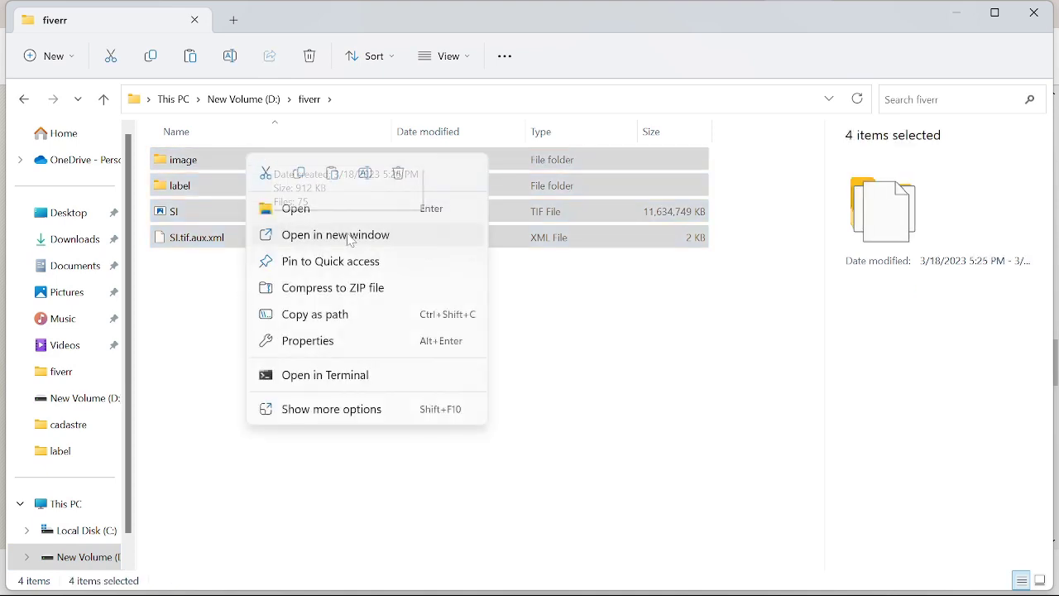
pyautogui.click(397, 174)
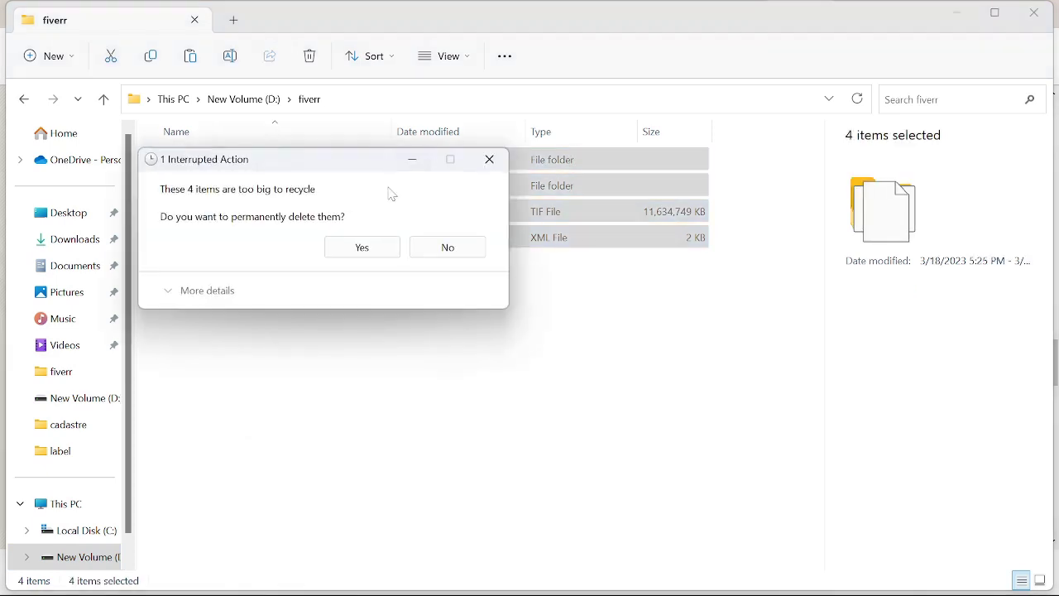
pyautogui.click(362, 247)
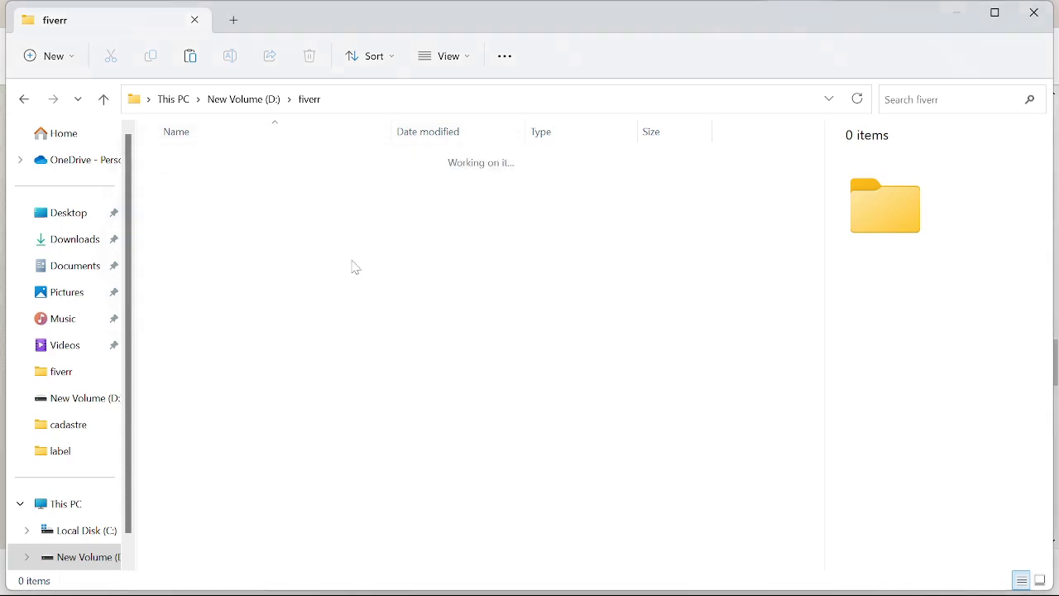
# - Paste the copied SWISSIMAGE TIF file into the emptied fiverr folder
pyautogui.rightClick(345, 250)
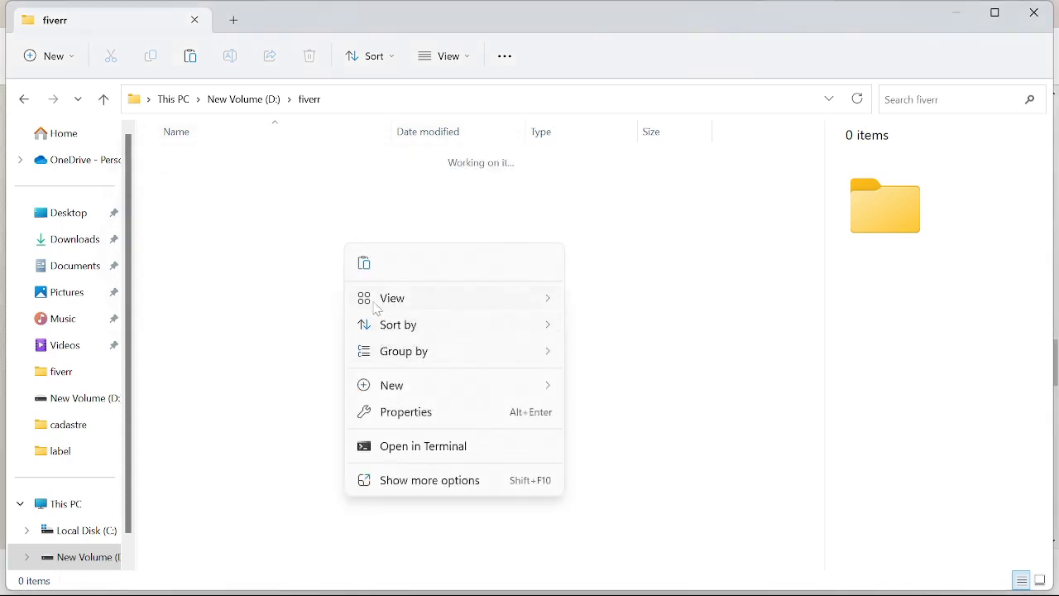
pyautogui.click(364, 273)
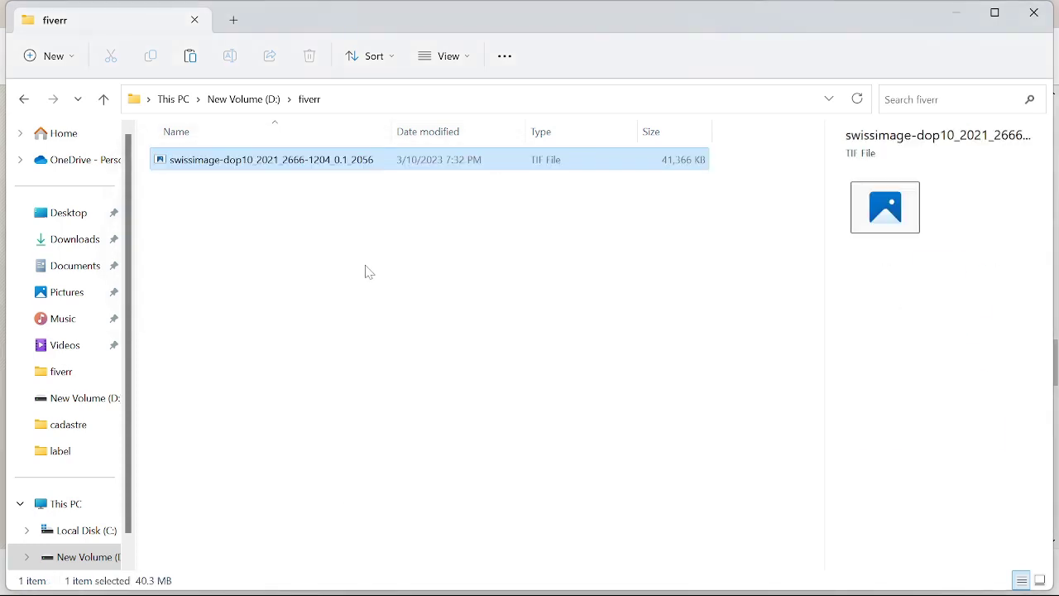
pyautogui.rightClick(406, 267)
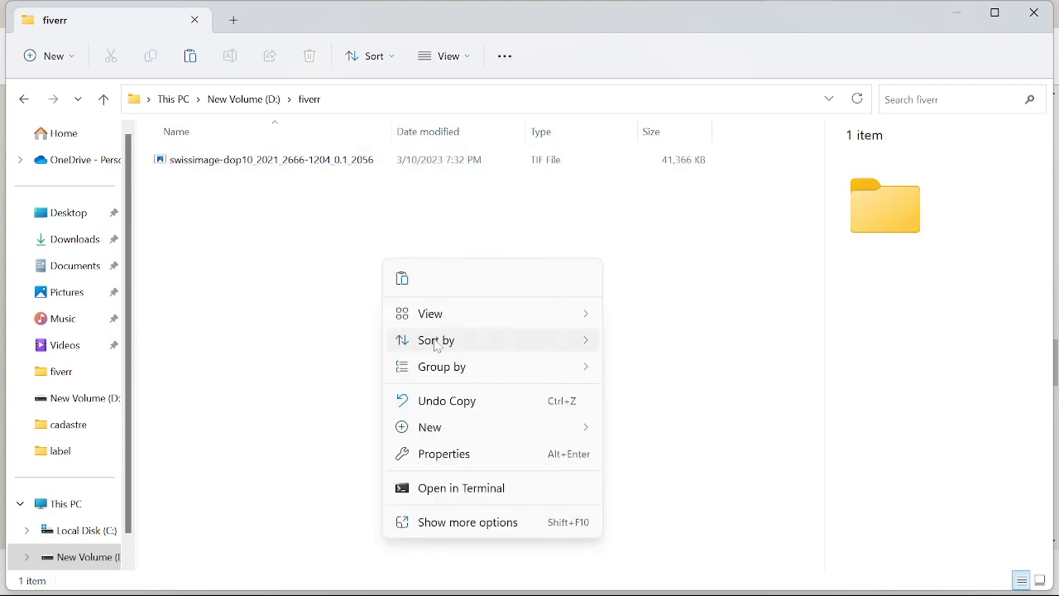
pyautogui.click(330, 350)
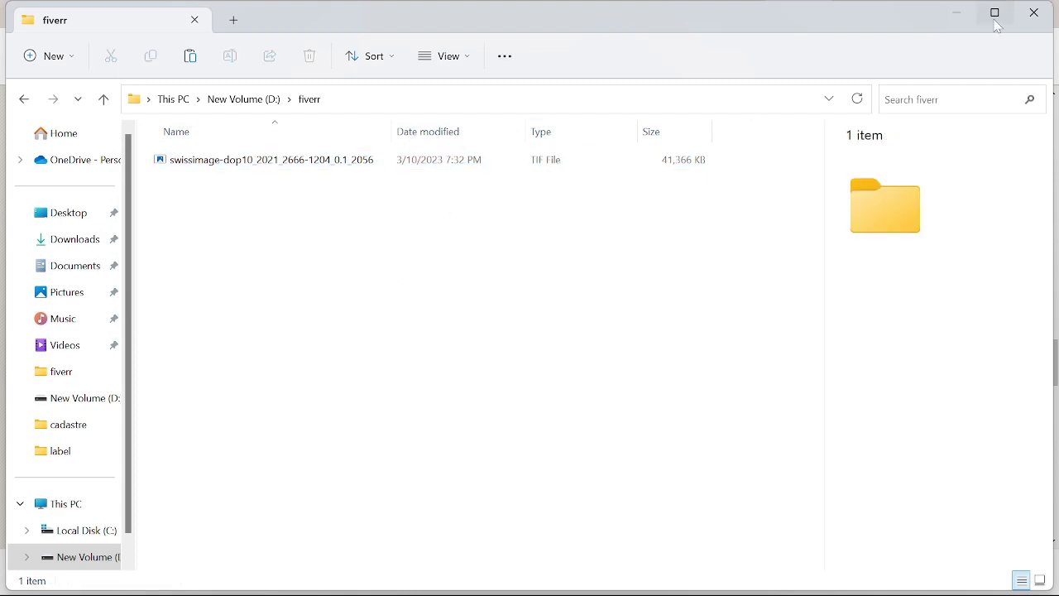
# - Close the fiverr folder window, return to the desktop and launch QGIS Desktop 3.30.0
pyautogui.click(1047, 6)
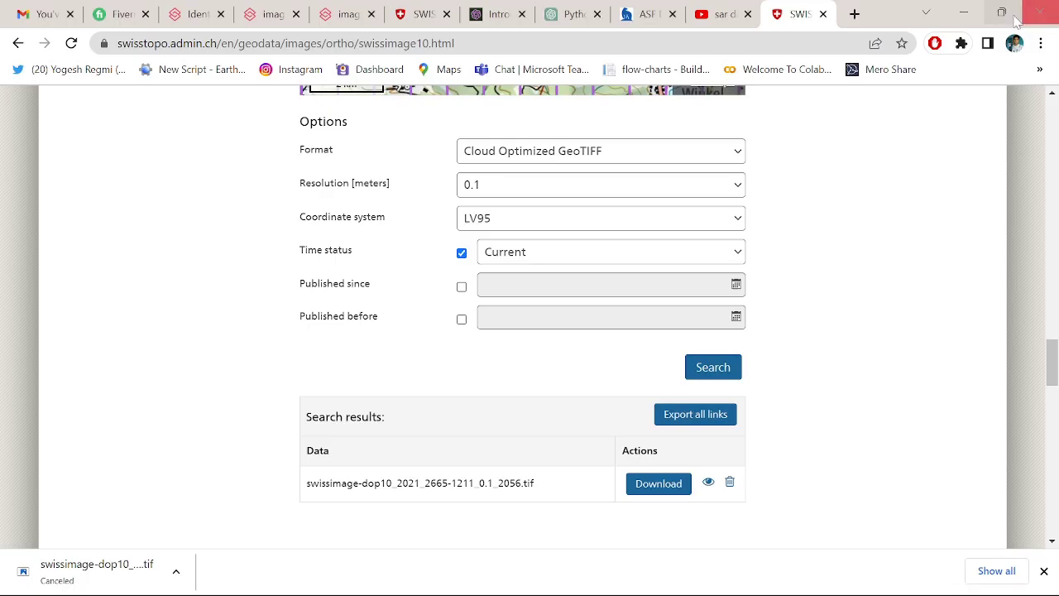
pyautogui.click(964, 14)
pyautogui.rightClick(848, 33)
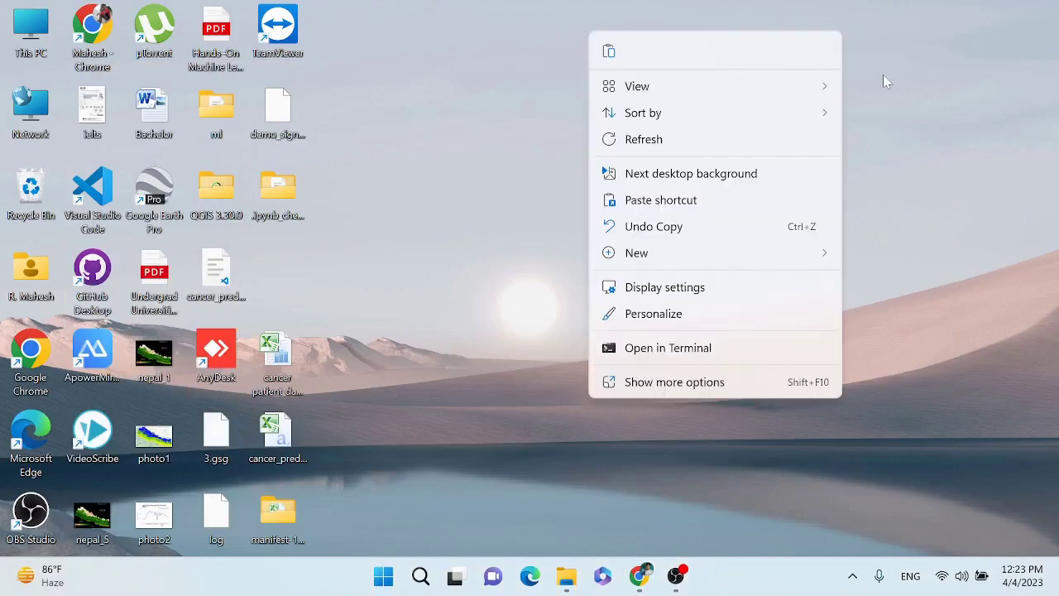
pyautogui.click(696, 147)
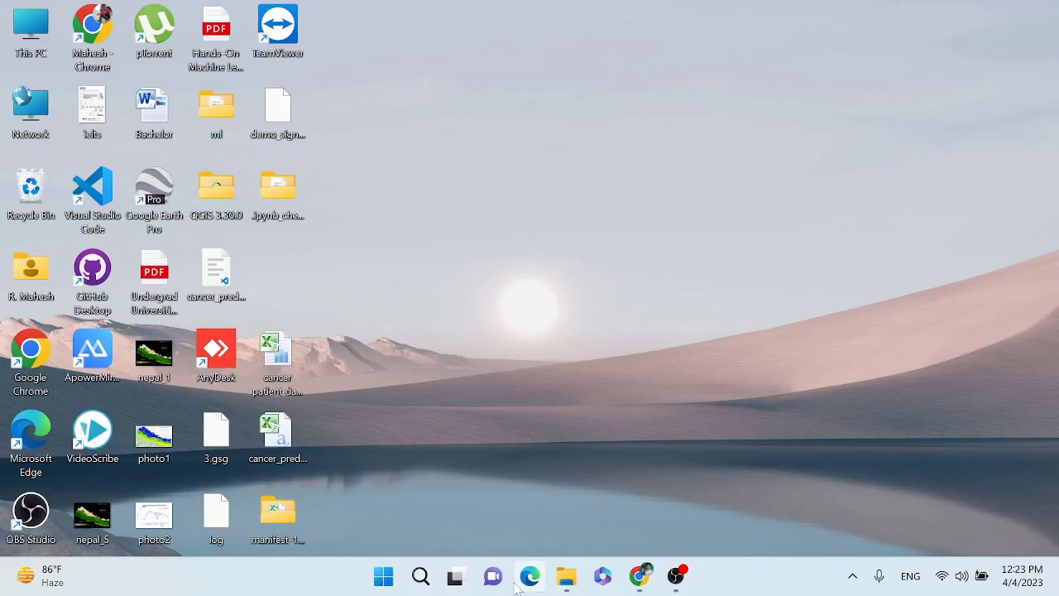
pyautogui.click(419, 576)
pyautogui.write('qgis')
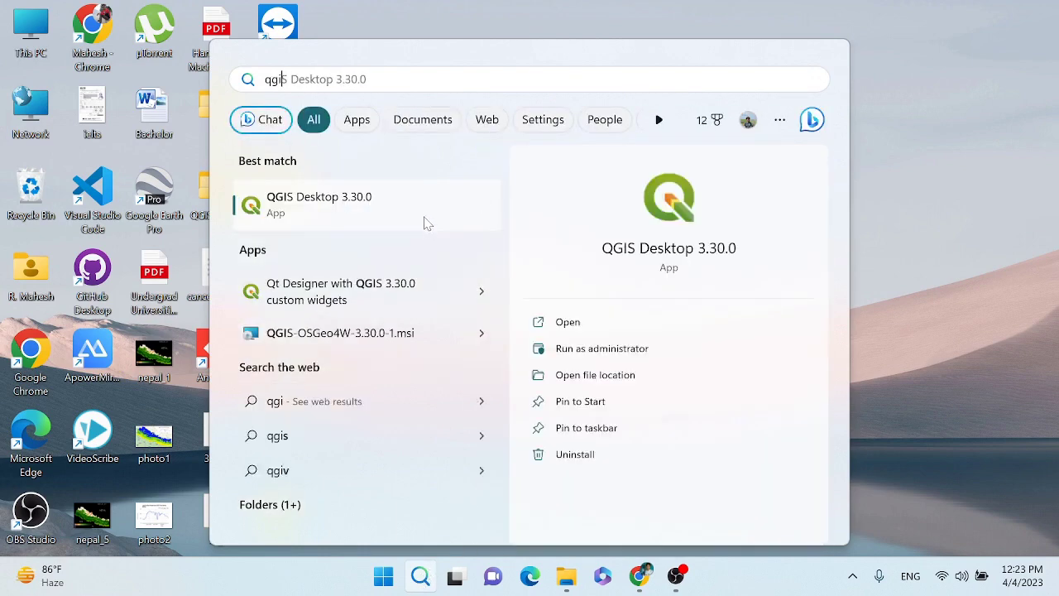
pyautogui.click(426, 217)
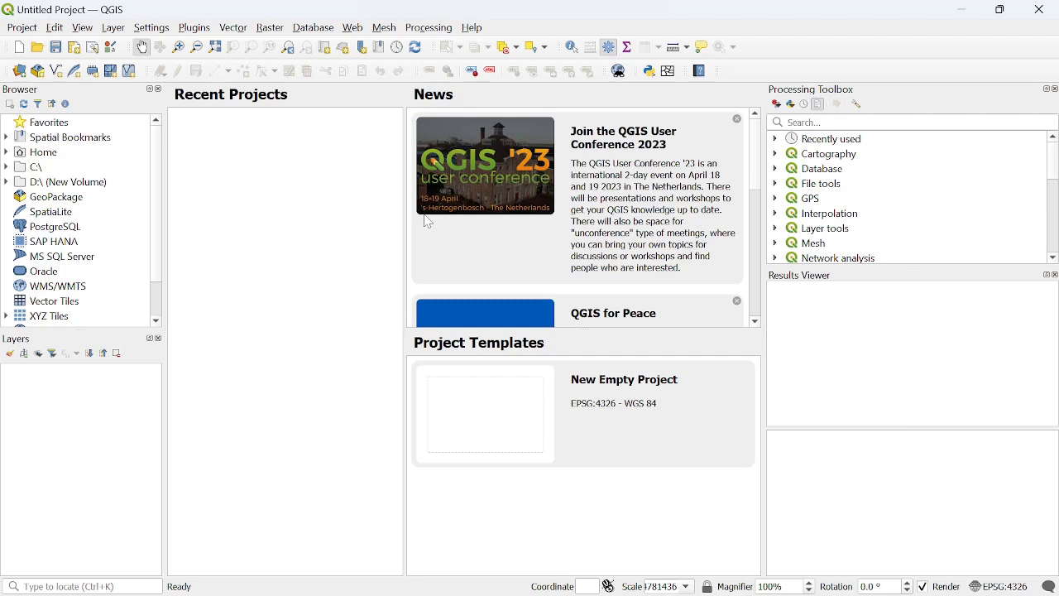
# - Create a new empty project and start adding a raster layer to it
pyautogui.click(488, 409)
pyautogui.doubleClick(488, 409)
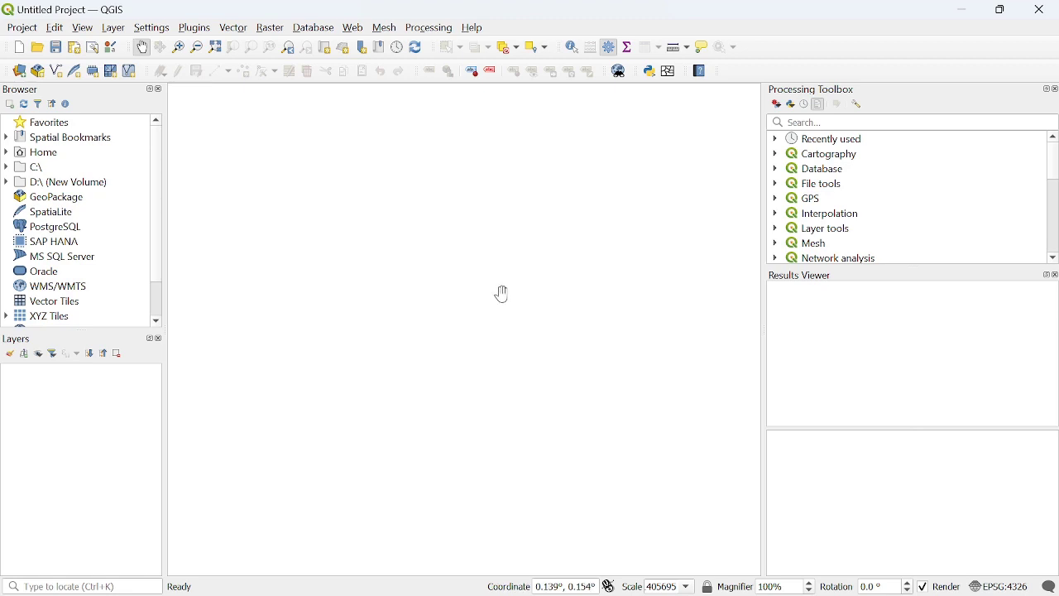
pyautogui.click(113, 28)
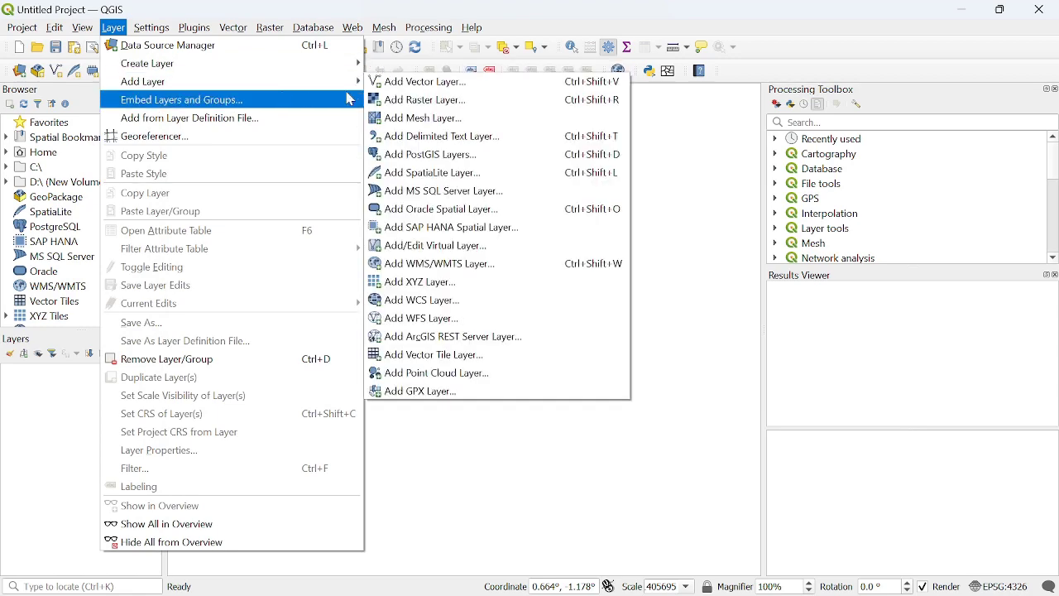
pyautogui.click(441, 99)
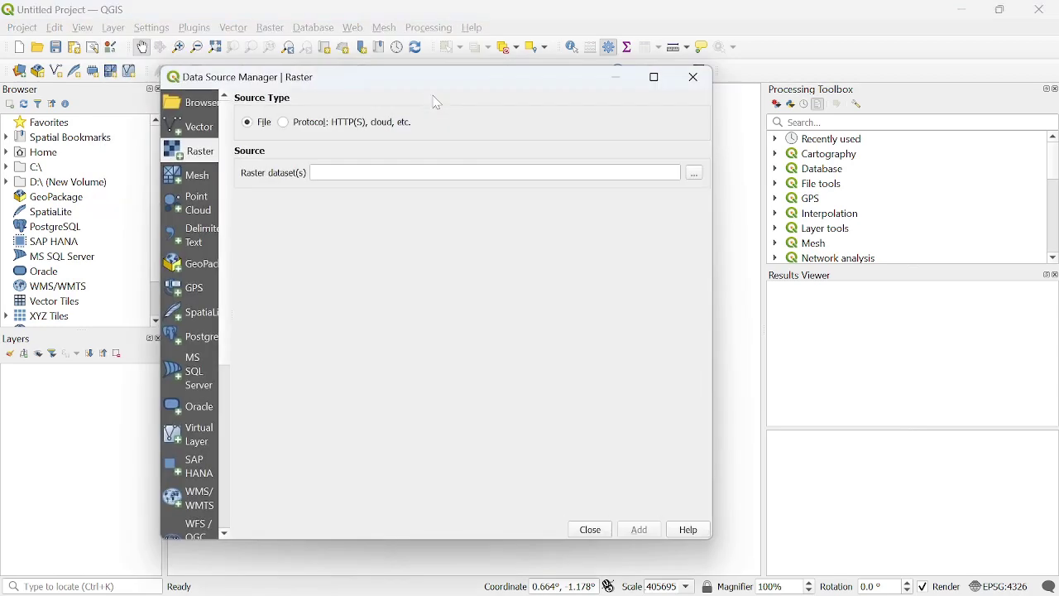
# - Load swissimage-dop10_2021_2666-1204_0.1_2056.tif from the fiverr folder on New Volume (D:) as a raster layer
pyautogui.click(694, 173)
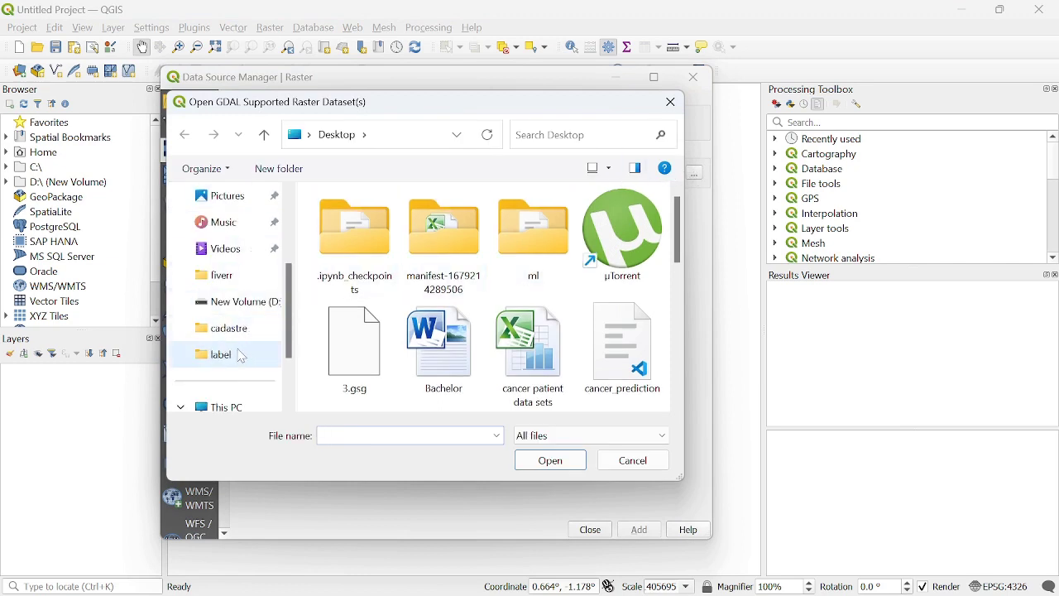
pyautogui.scroll(-1, 246, 354)
pyautogui.scroll(-2, 267, 347)
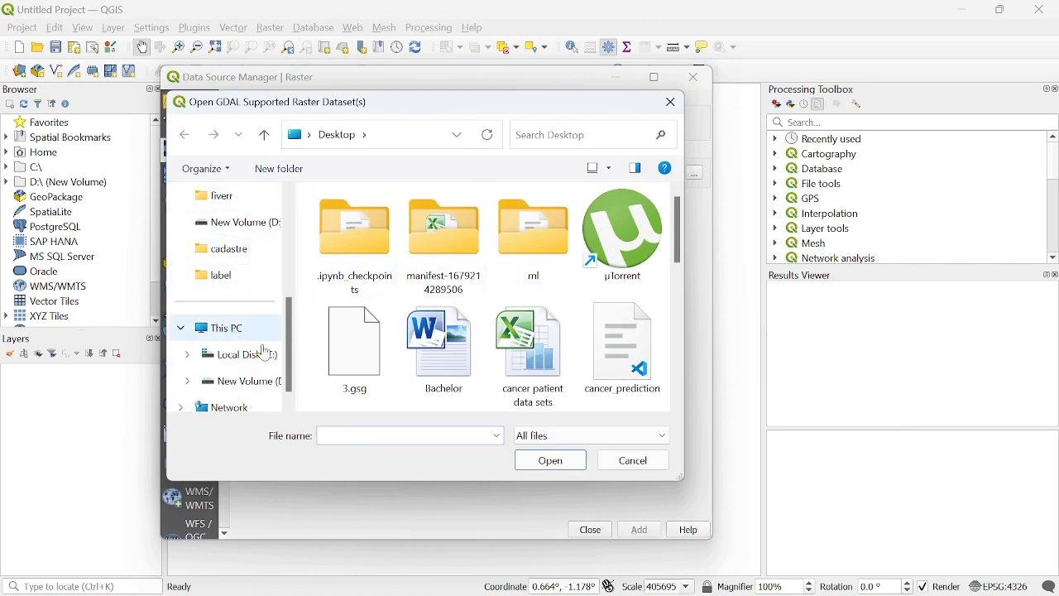
pyautogui.click(241, 382)
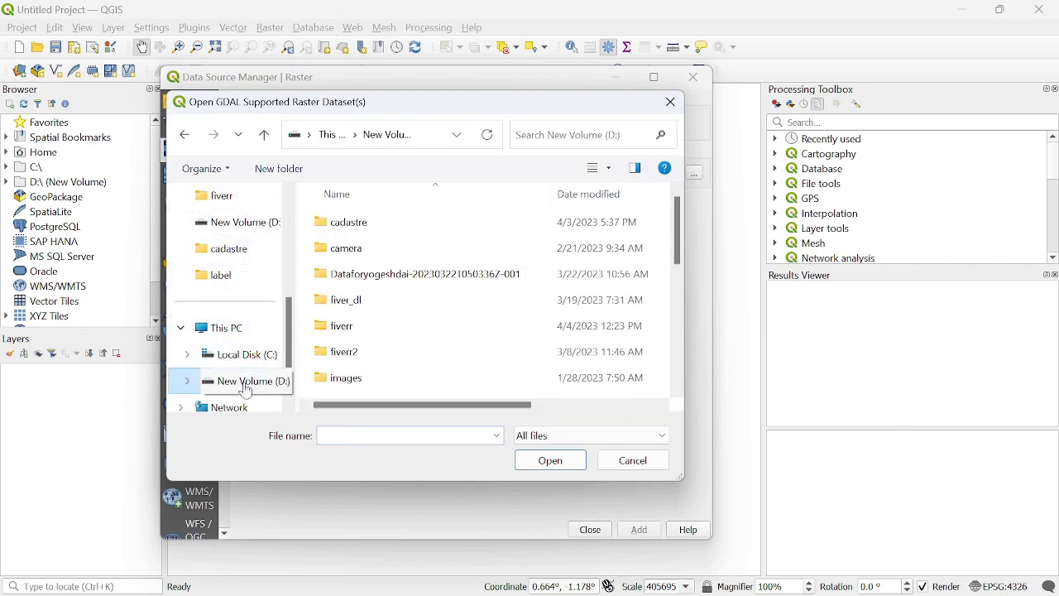
pyautogui.doubleClick(365, 326)
pyautogui.click(377, 309)
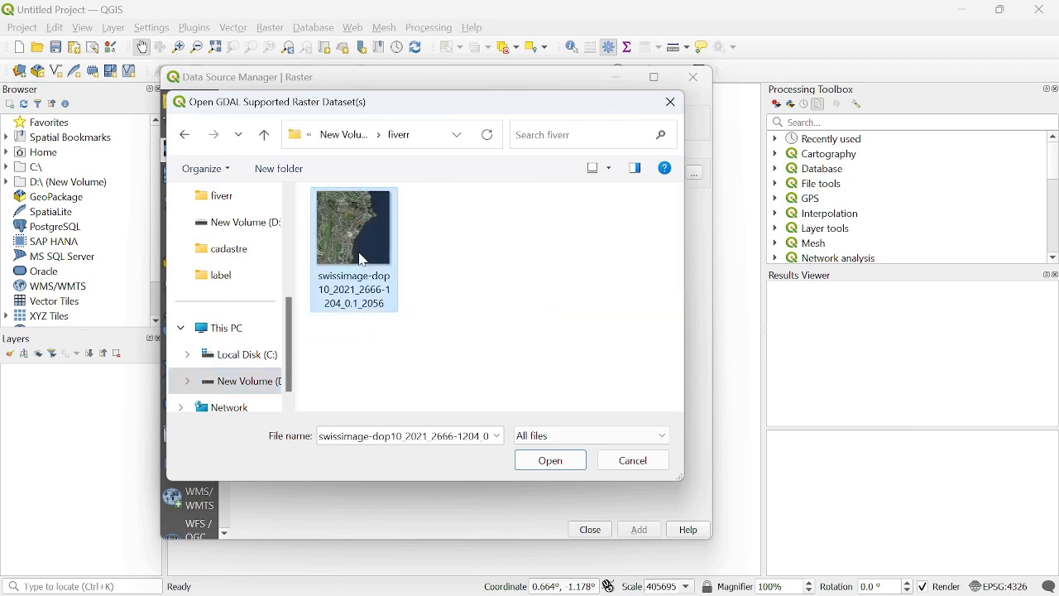
pyautogui.click(542, 465)
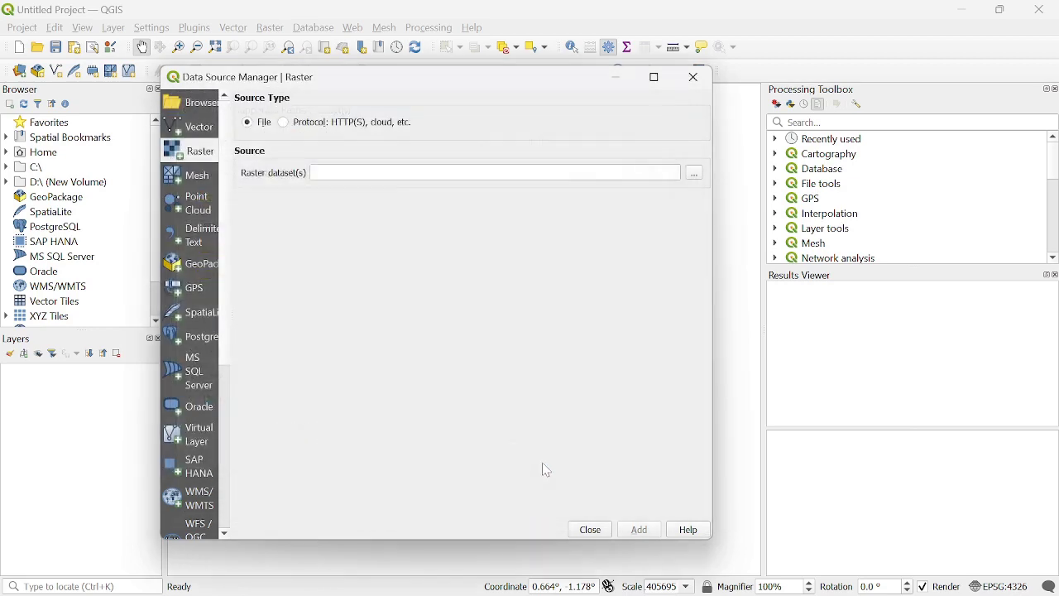
pyautogui.click(649, 534)
pyautogui.click(591, 529)
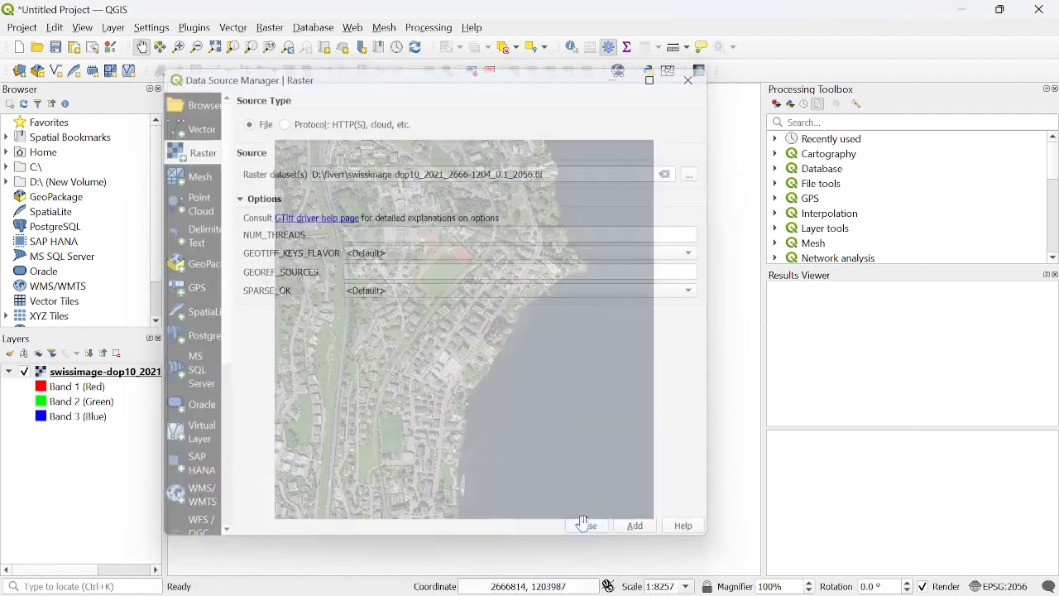
# - Examine the aerial image up close around the yellow crosswalk on the lakeside road near the construction site
pyautogui.moveTo(392, 367); pyautogui.dragTo(431, 335)
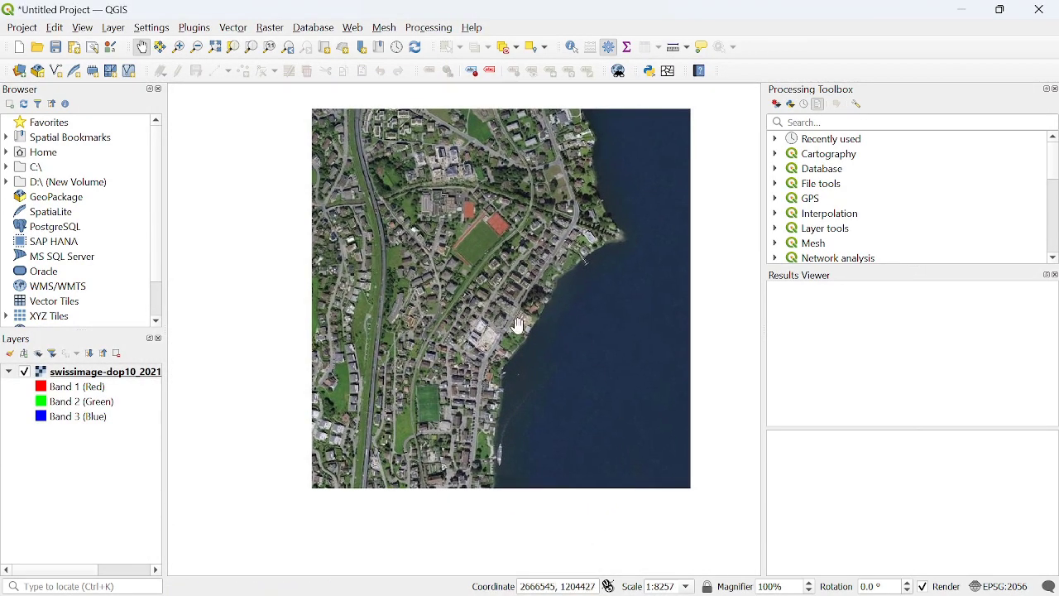
pyautogui.moveTo(491, 322); pyautogui.dragTo(490, 364)
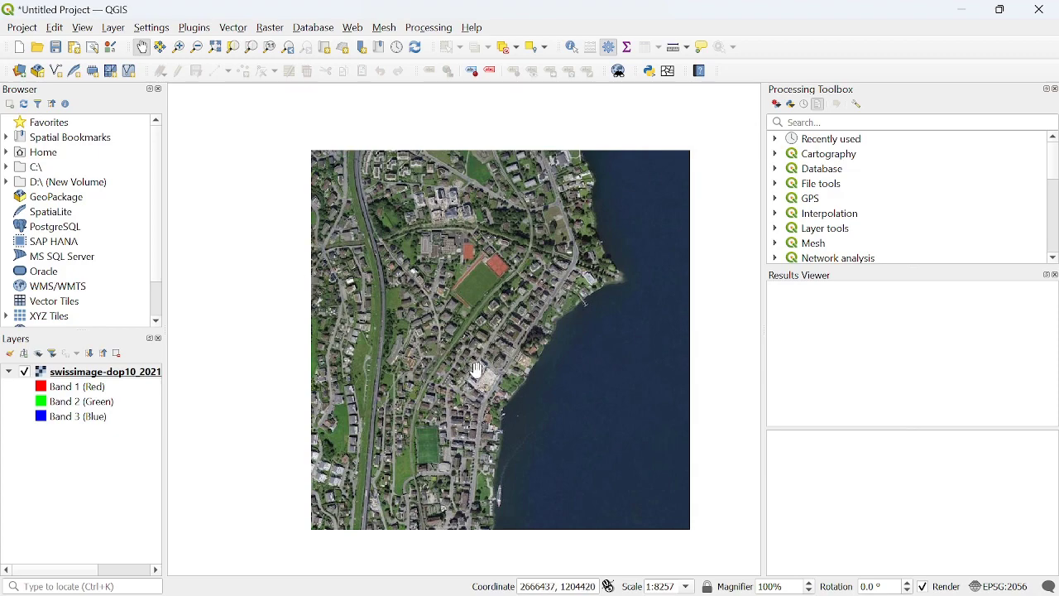
pyautogui.scroll(4, 472, 369)
pyautogui.scroll(-2, 475, 369)
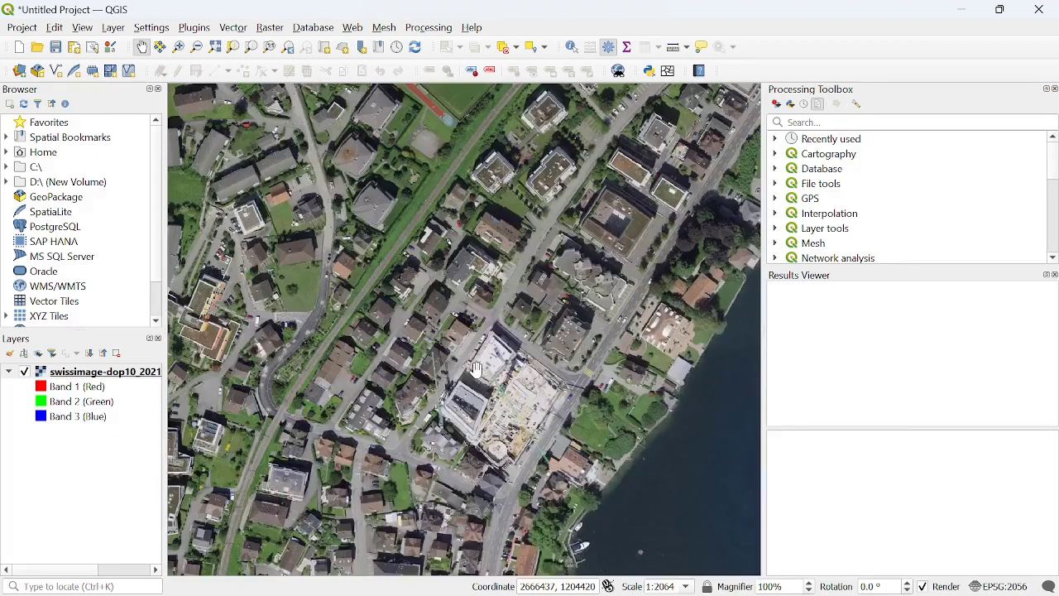
pyautogui.scroll(3, 590, 372)
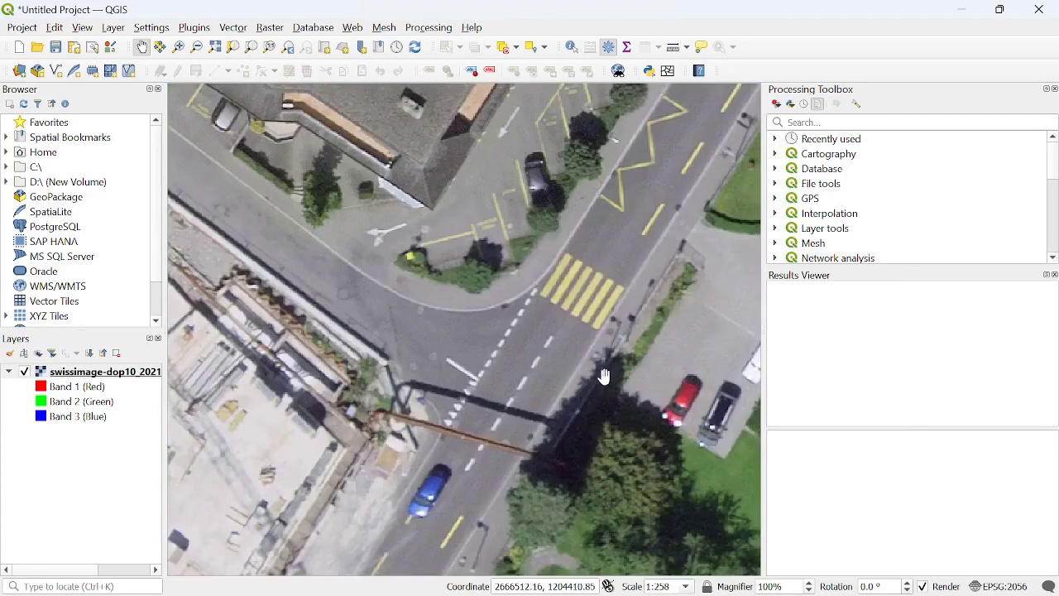
pyautogui.moveTo(625, 294); pyautogui.dragTo(556, 387)
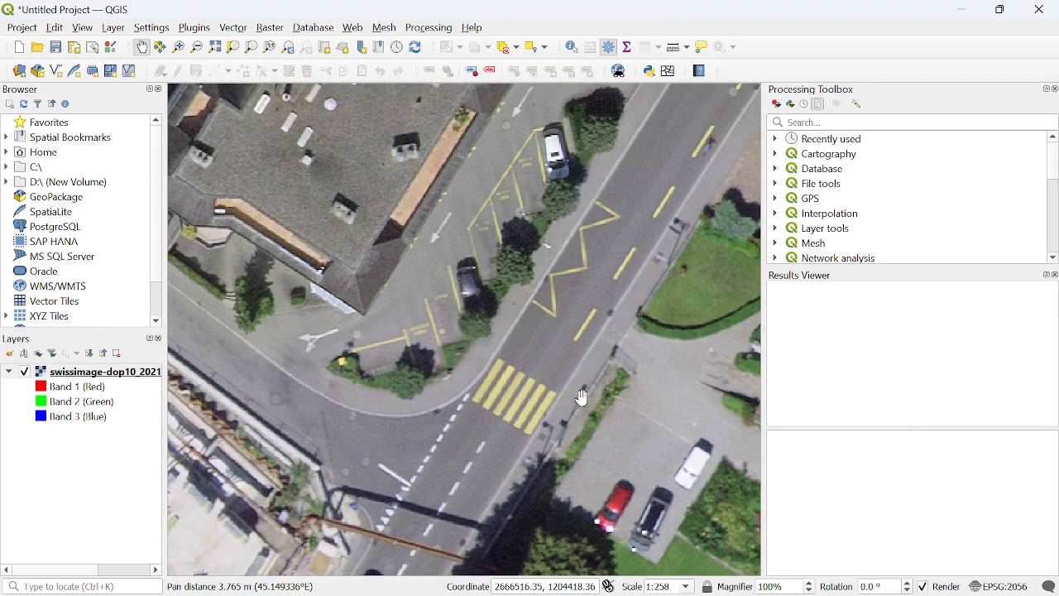
# - Set up a new shapefile layer named crosswalk.shp with Polygon geometry and the project CRS EPSG:2056 - CH1903+ / LV95
pyautogui.click(113, 28)
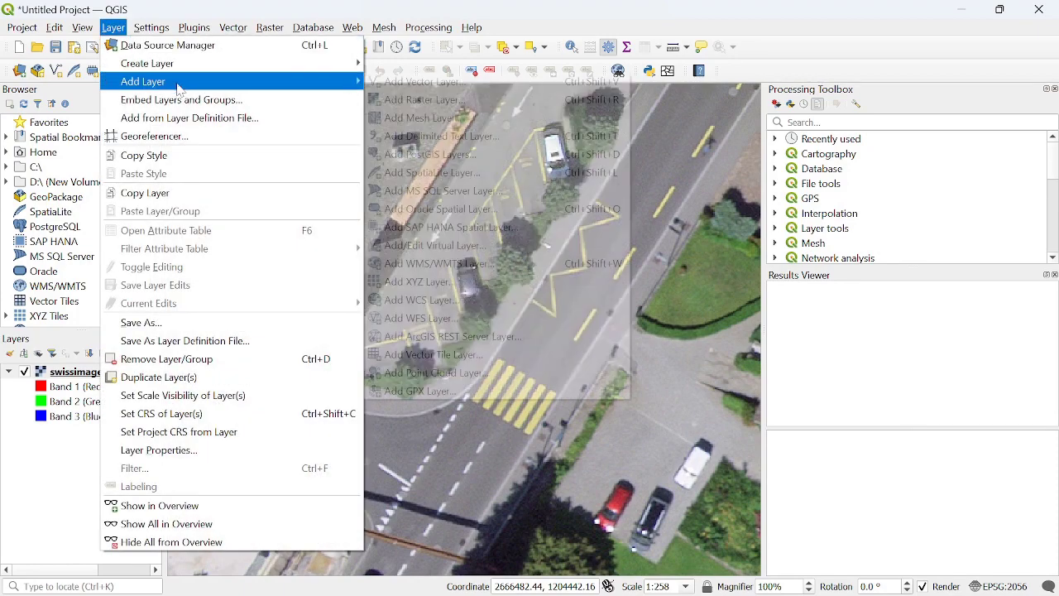
pyautogui.moveTo(203, 67)
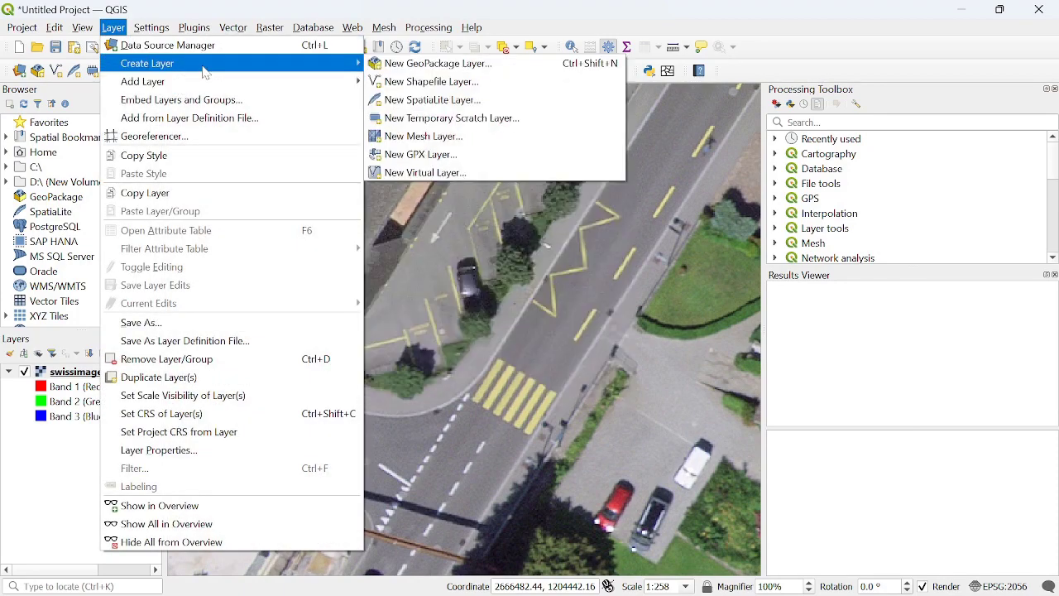
pyautogui.click(443, 81)
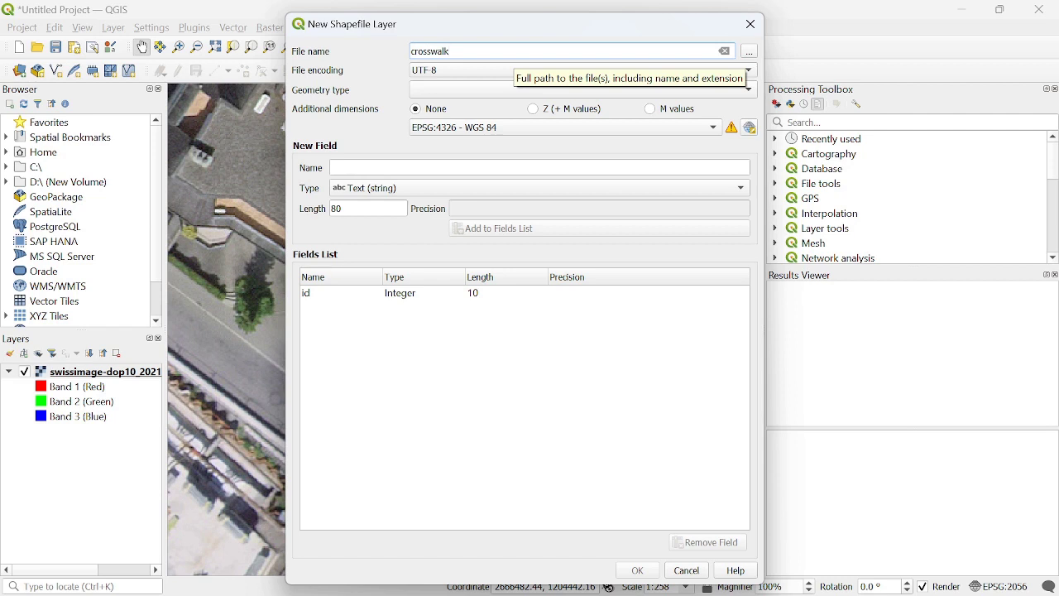
pyautogui.click(499, 90)
pyautogui.click(455, 151)
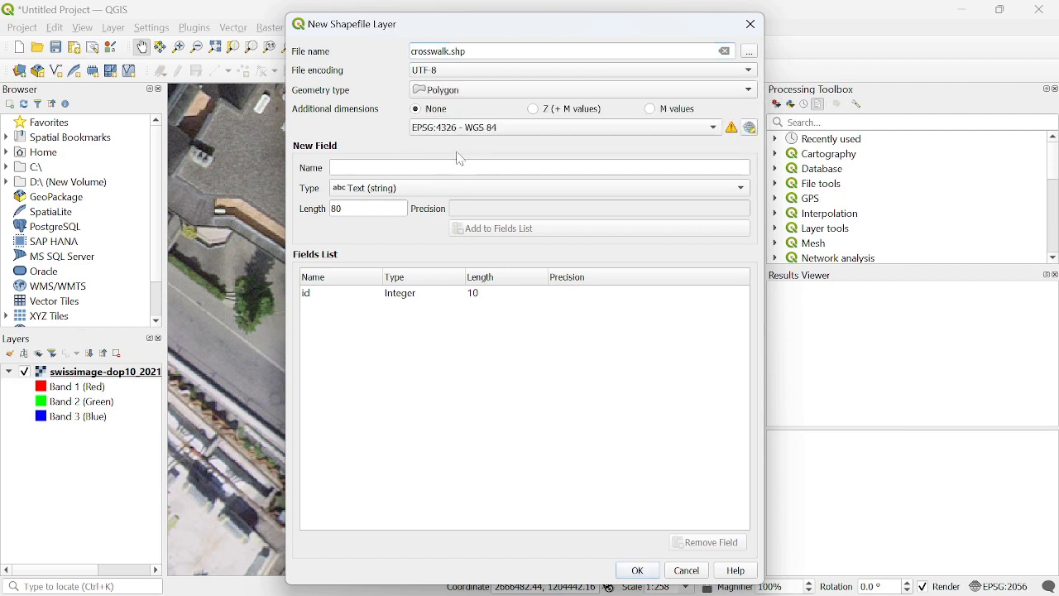
pyautogui.click(521, 128)
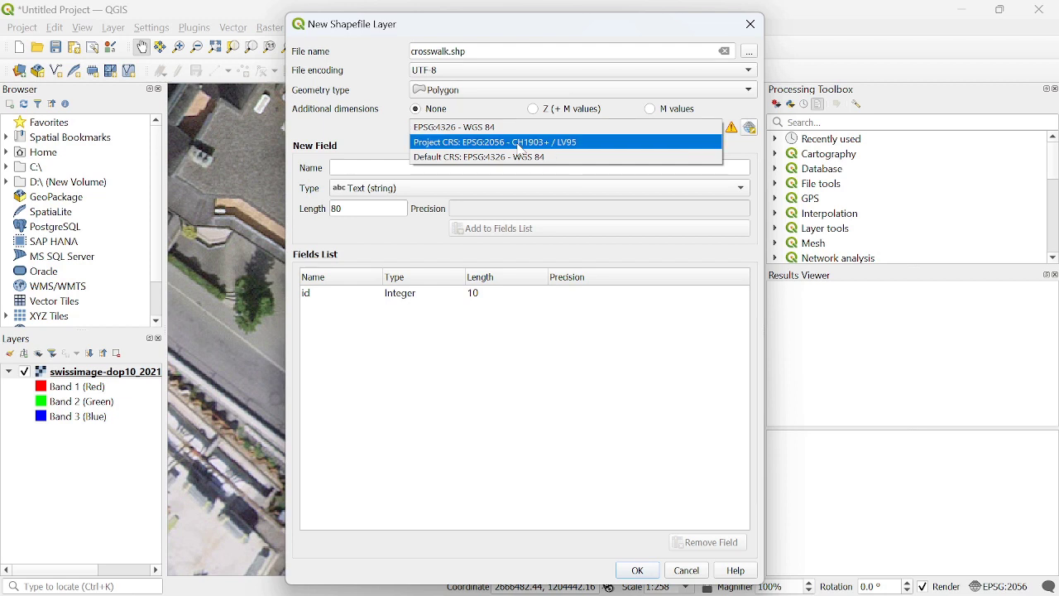
pyautogui.click(520, 143)
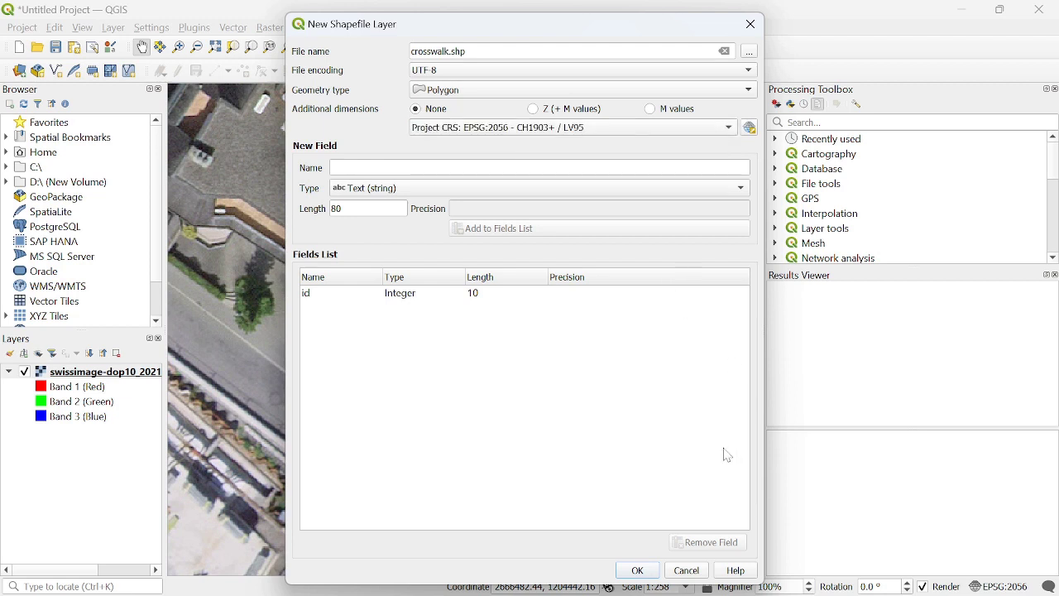
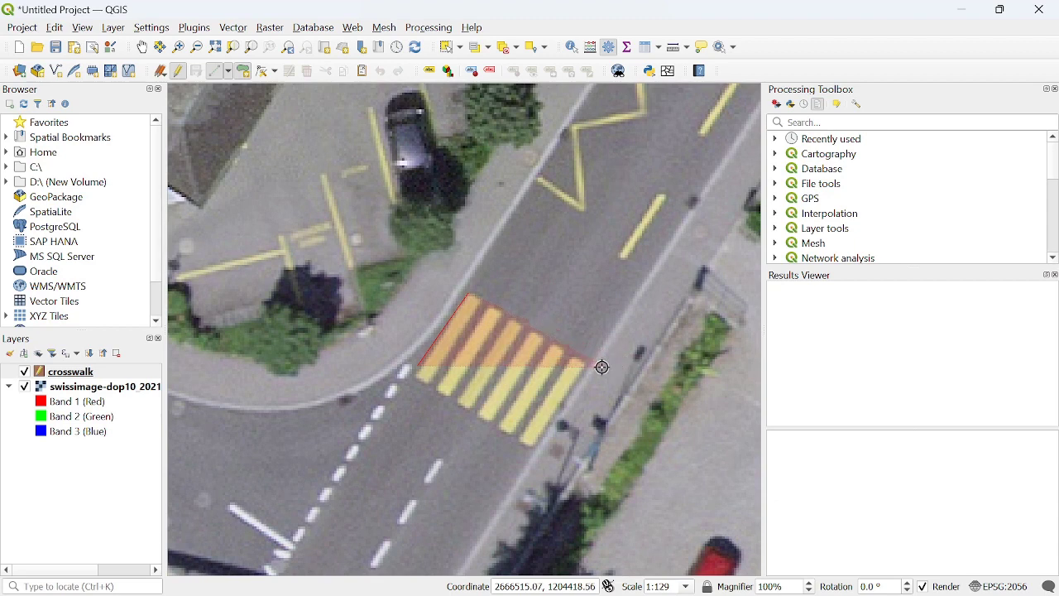
# - Complete the four-corner polygon over the yellow crosswalk near the construction site and accept its feature attributes
pyautogui.click(587, 361)
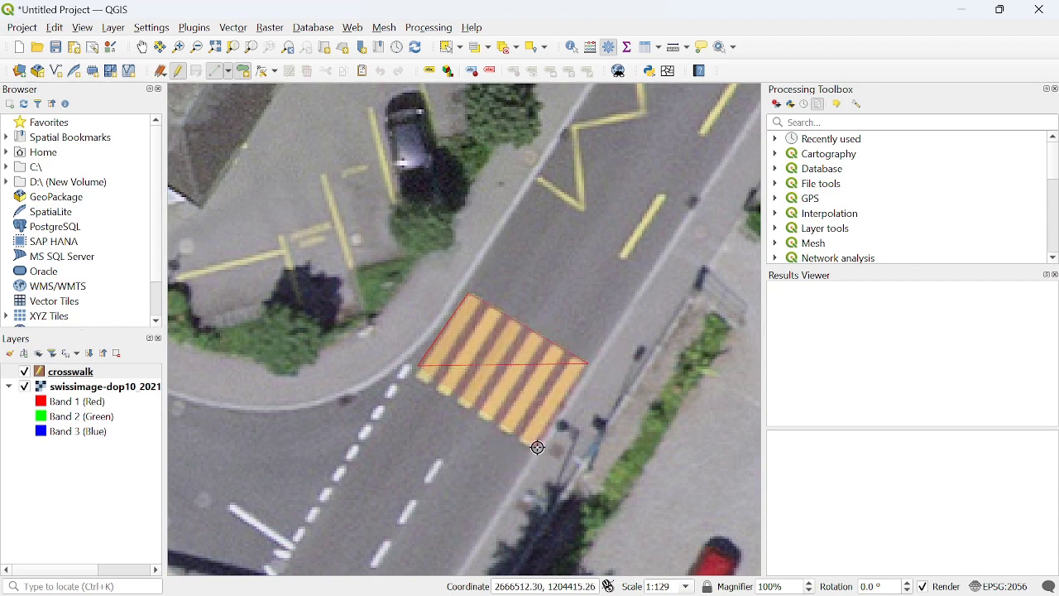
pyautogui.click(537, 446)
pyautogui.rightClick(537, 446)
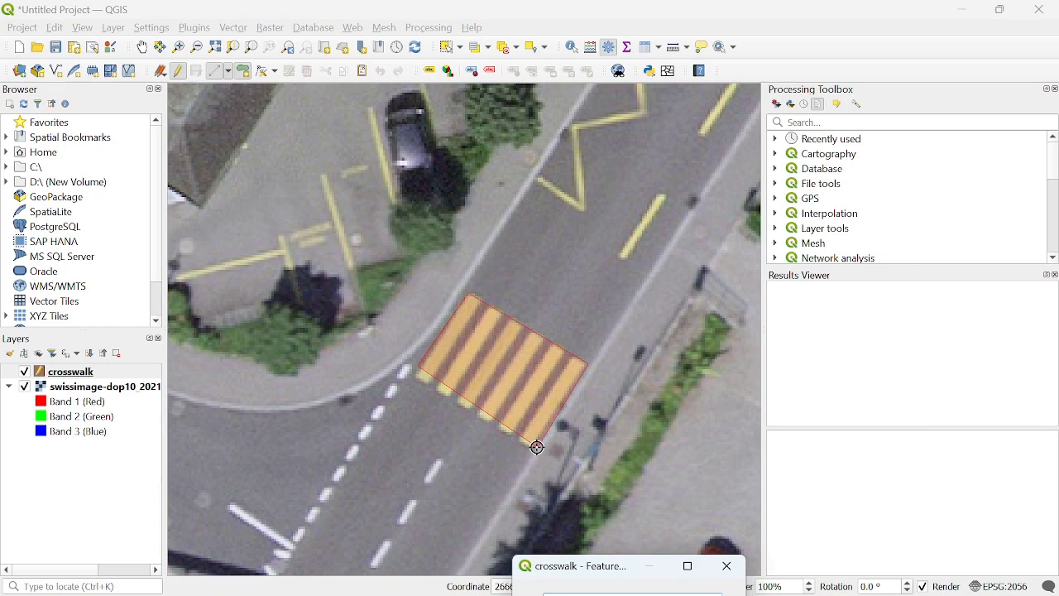
pyautogui.press('Return')
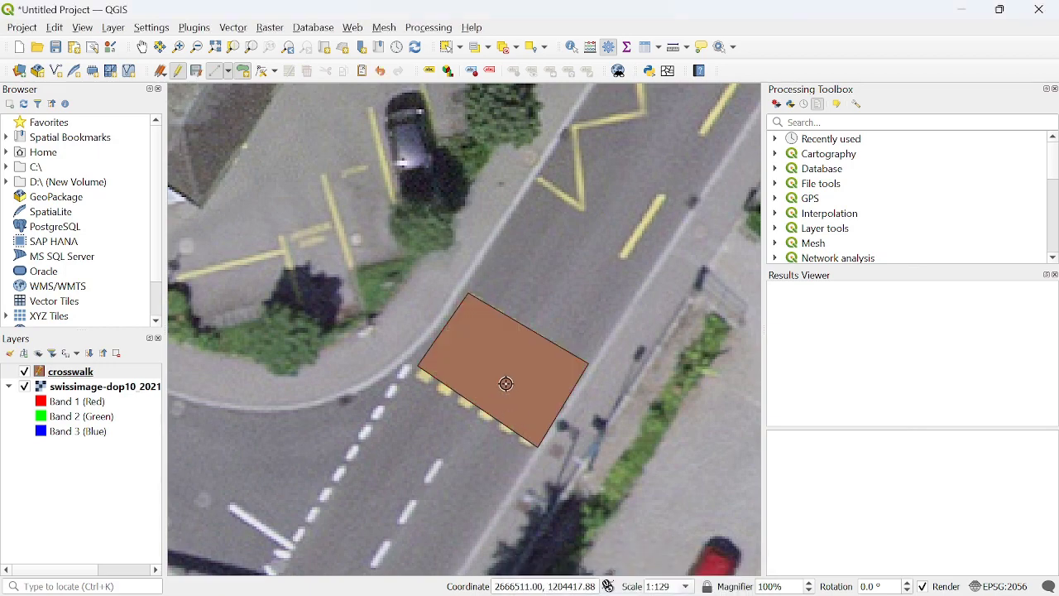
# - Digitize a four-corner polygon around the next yellow crosswalk northeast along the lakeside road and accept its feature attributes
pyautogui.scroll(-3, 504, 383)
pyautogui.scroll(-2, 604, 300)
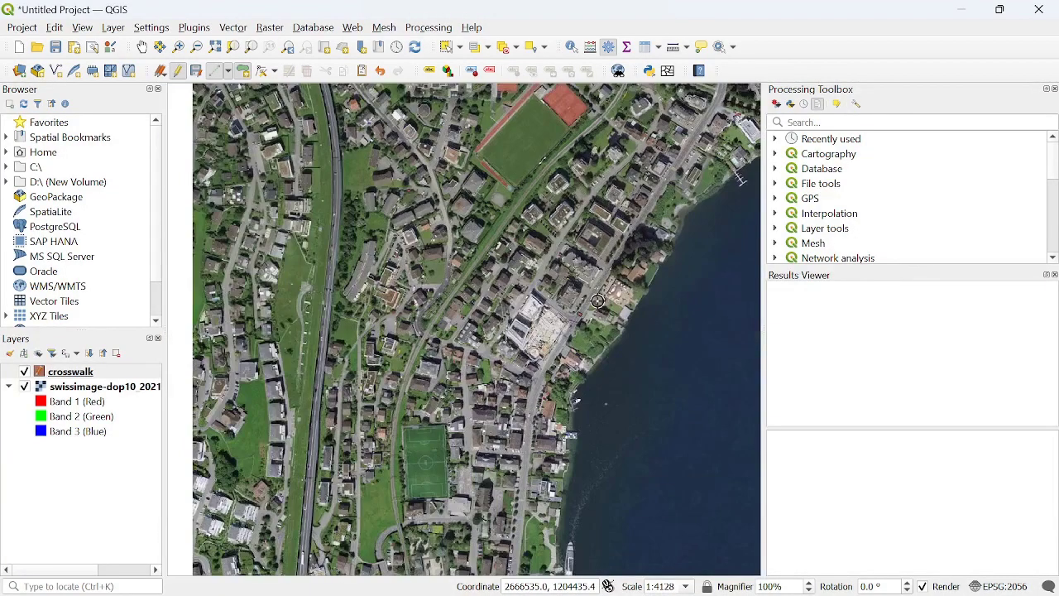
pyautogui.scroll(2, 691, 164)
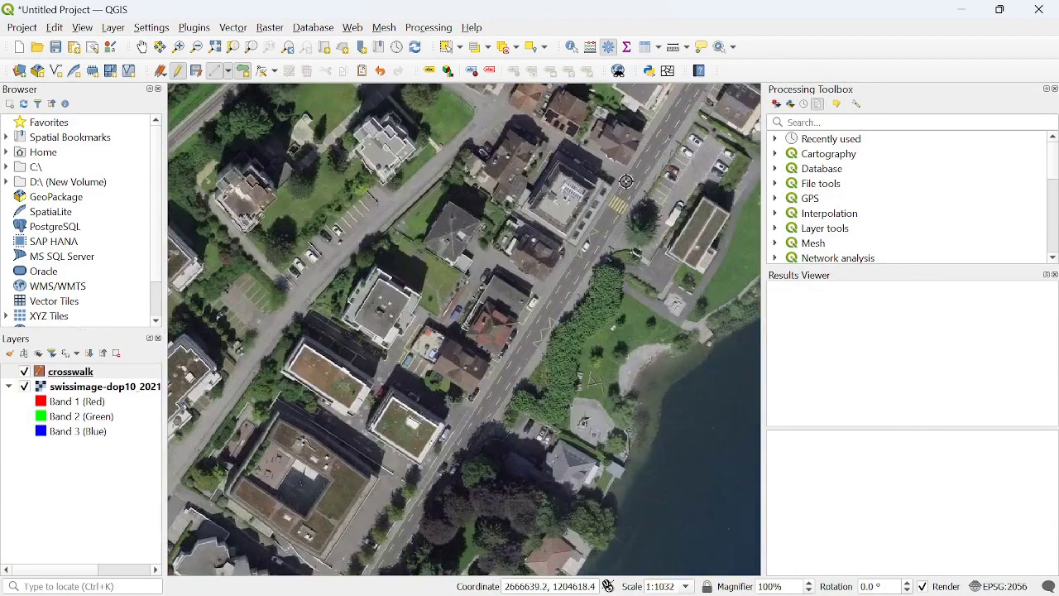
pyautogui.scroll(1, 627, 182)
pyautogui.scroll(1, 629, 229)
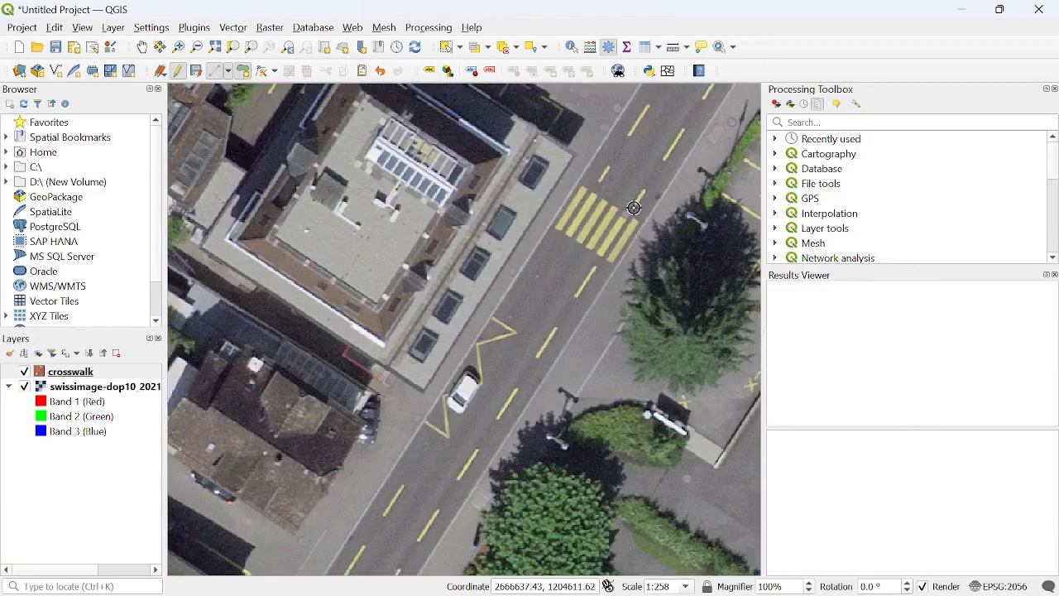
pyautogui.scroll(2, 637, 203)
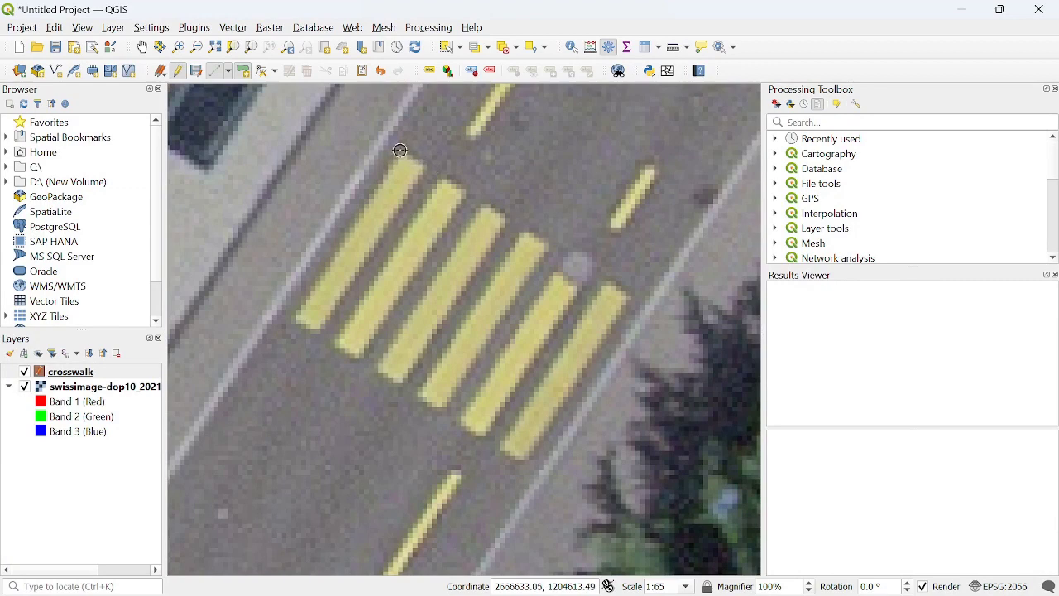
pyautogui.click(635, 301)
pyautogui.click(519, 458)
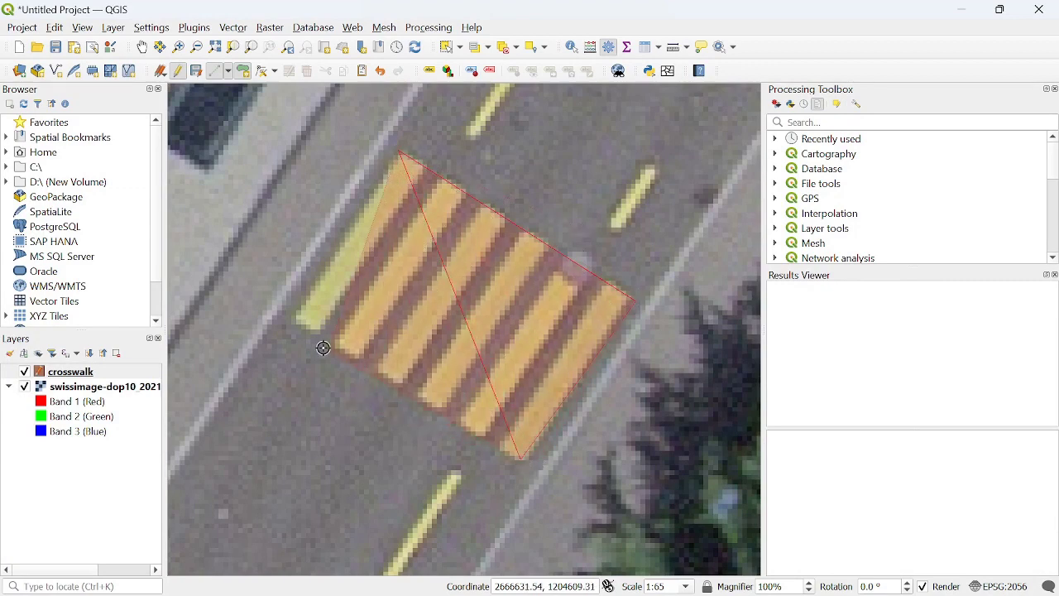
pyautogui.click(292, 322)
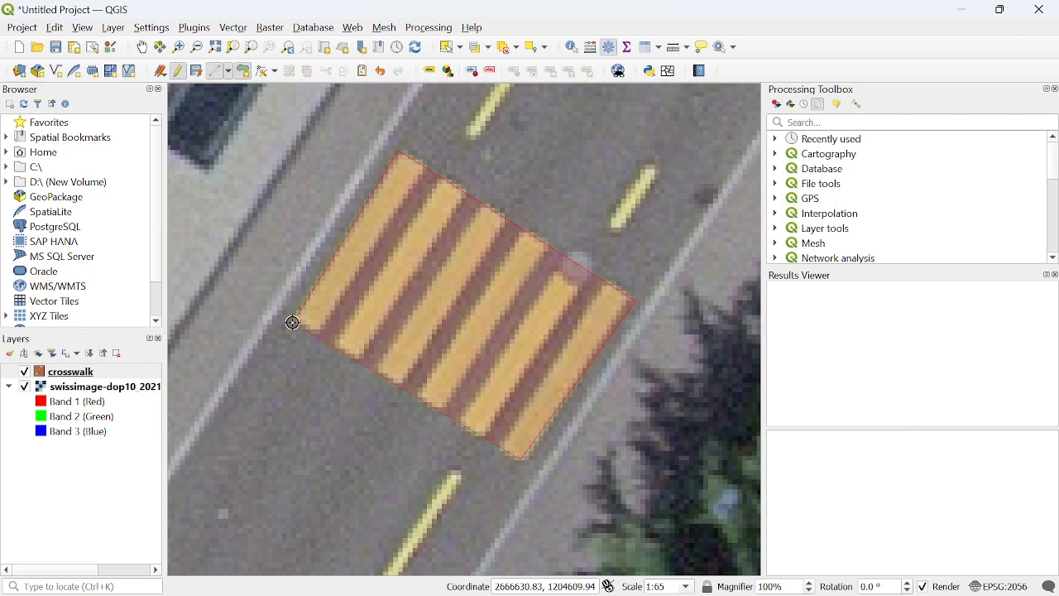
pyautogui.rightClick(292, 322)
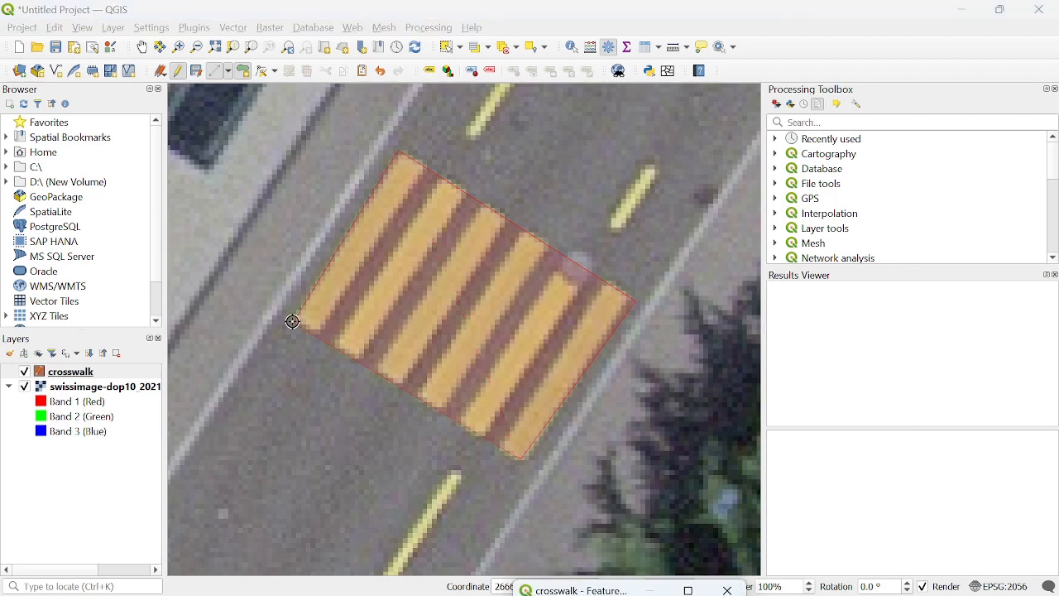
pyautogui.press('Return')
# - Digitize a four-corner polygon around the yellow crosswalk just north of the side-road junction and accept its feature attributes
pyautogui.scroll(-5, 406, 336)
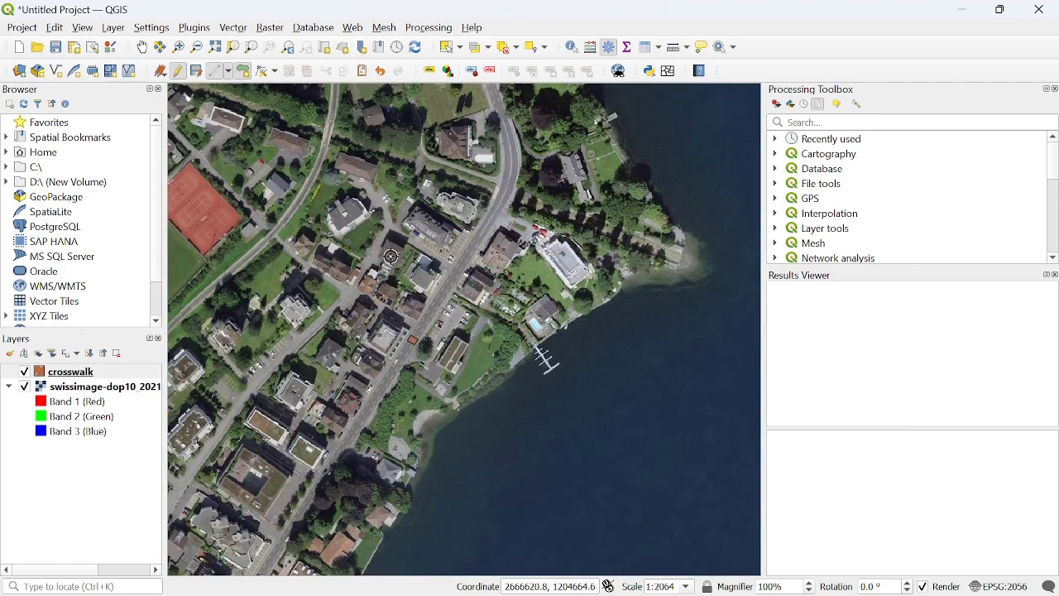
pyautogui.moveTo(390, 257); pyautogui.dragTo(569, 497)
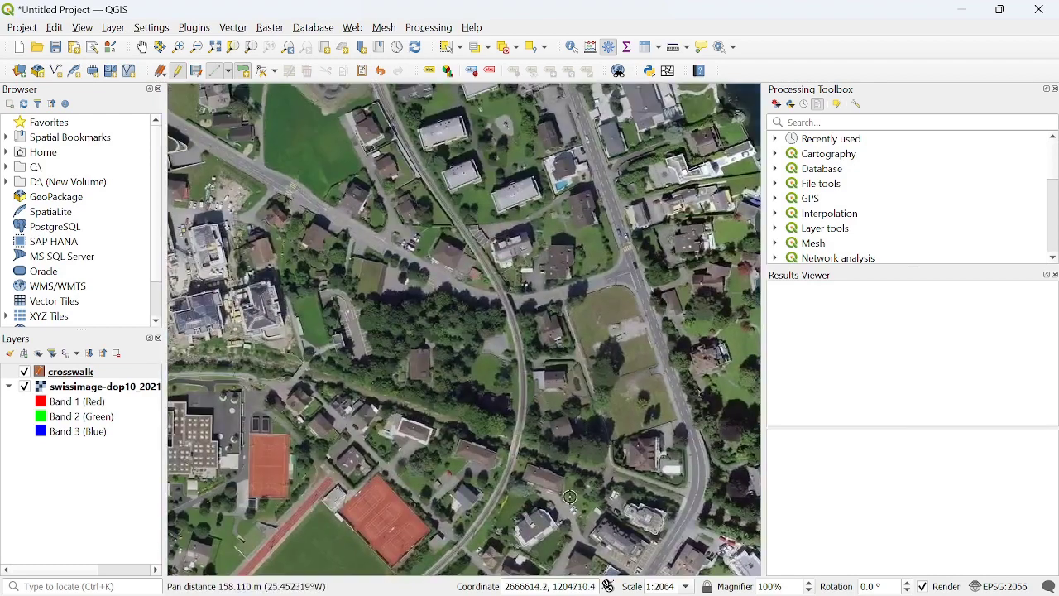
pyautogui.scroll(2, 586, 339)
pyautogui.scroll(1, 644, 330)
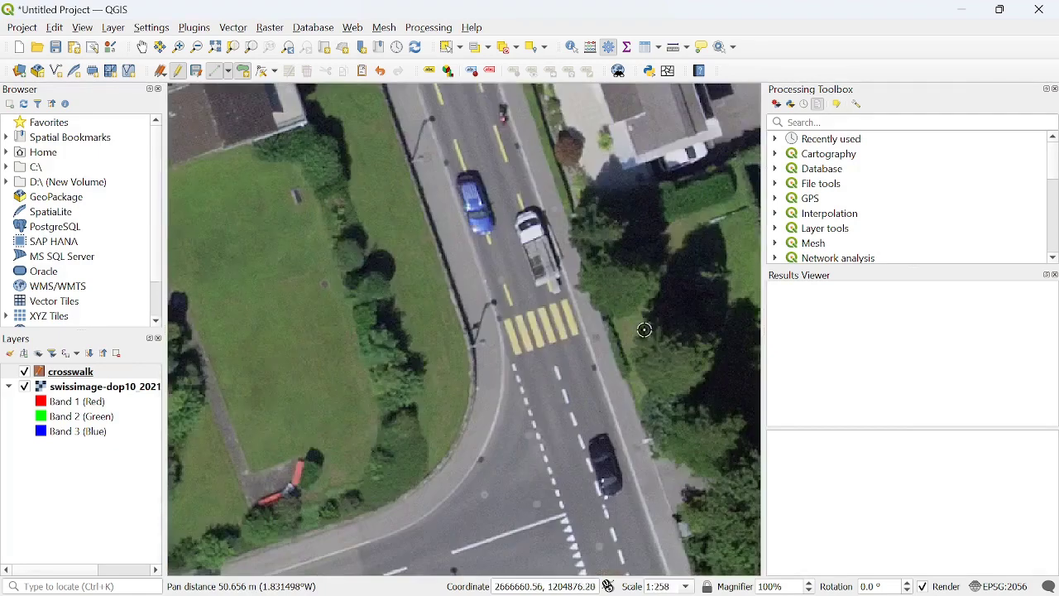
pyautogui.scroll(3, 554, 347)
pyautogui.scroll(-2, 555, 307)
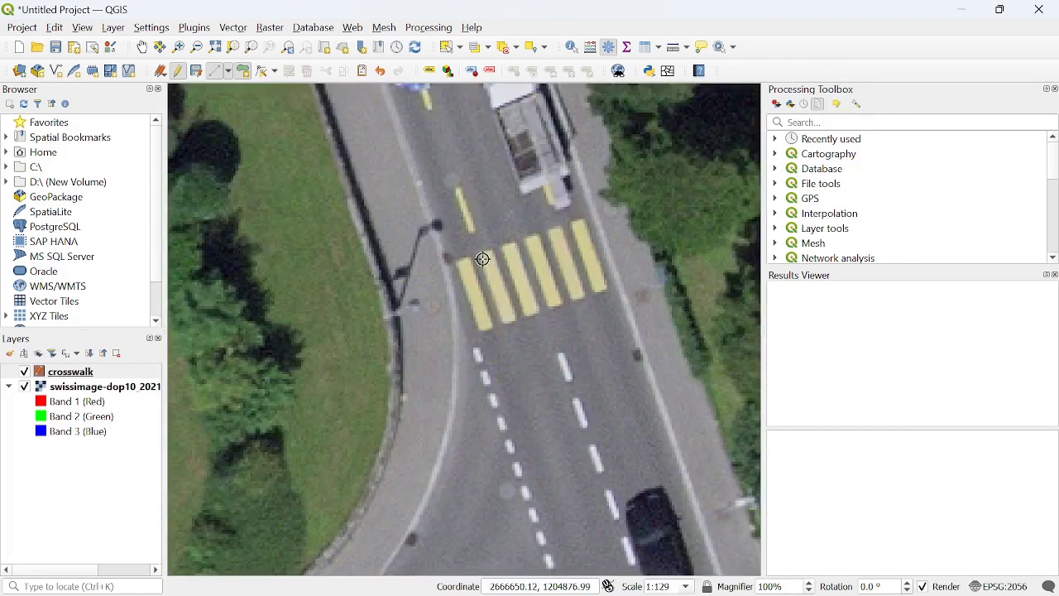
pyautogui.click(454, 261)
pyautogui.click(584, 218)
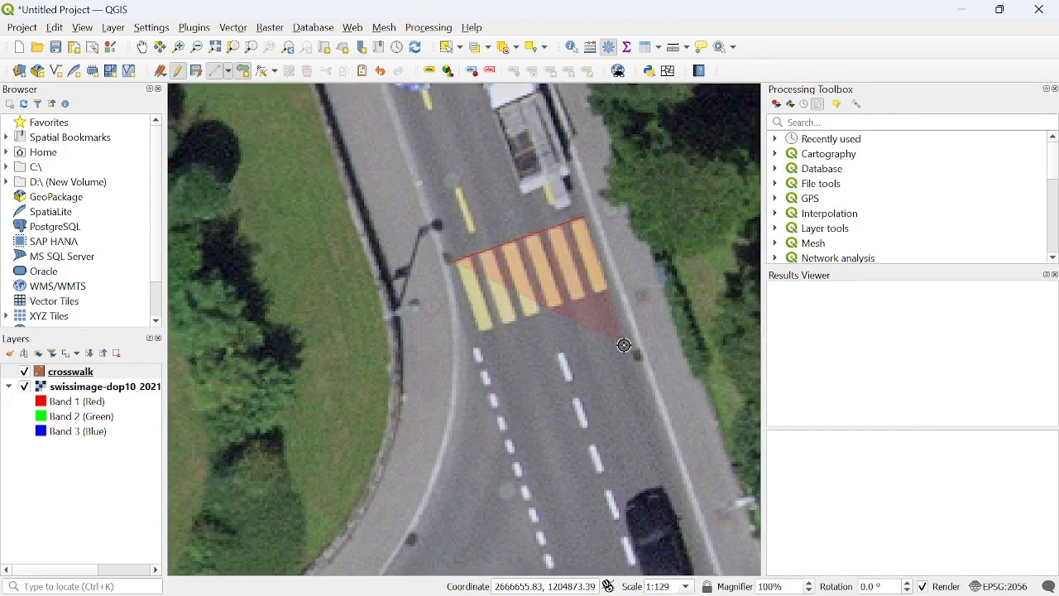
pyautogui.click(608, 291)
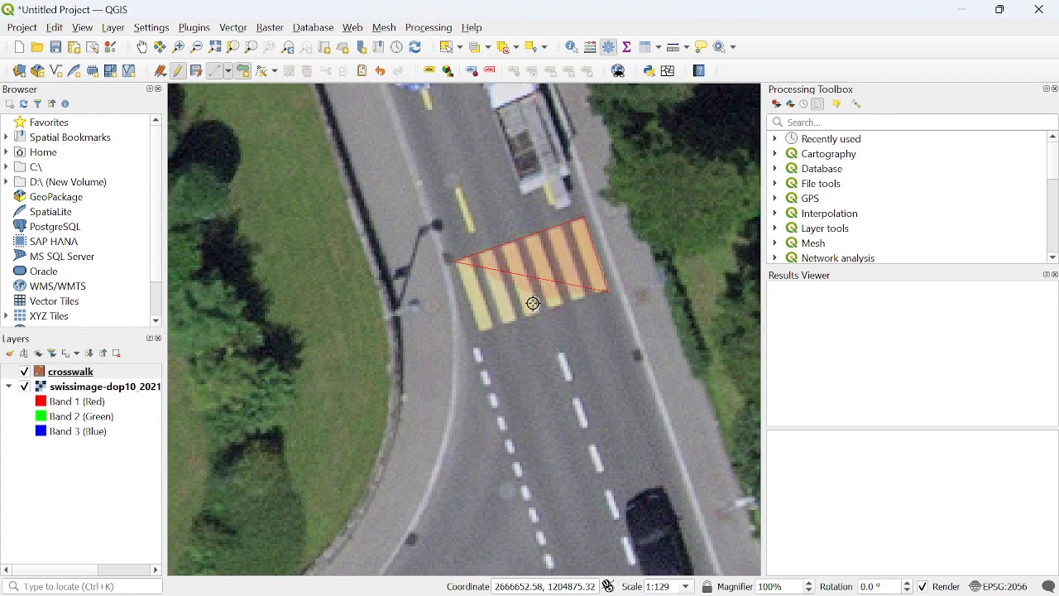
pyautogui.click(479, 332)
pyautogui.rightClick(479, 332)
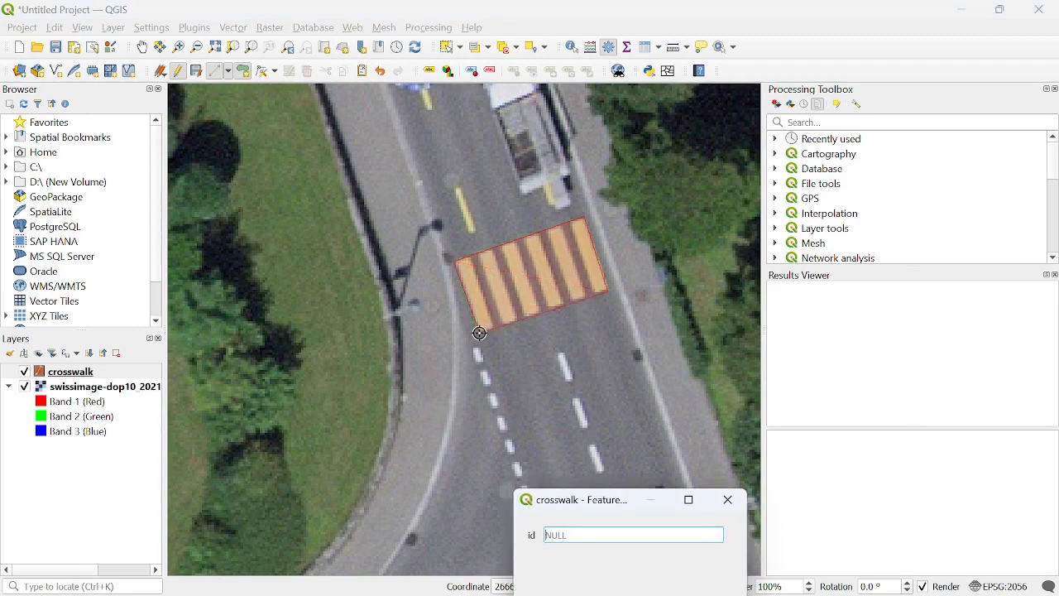
pyautogui.press('Return')
# - Look over the rest of the aerial tile along the lakeside road for another crosswalk that is not digitized yet
pyautogui.scroll(-3, 479, 332)
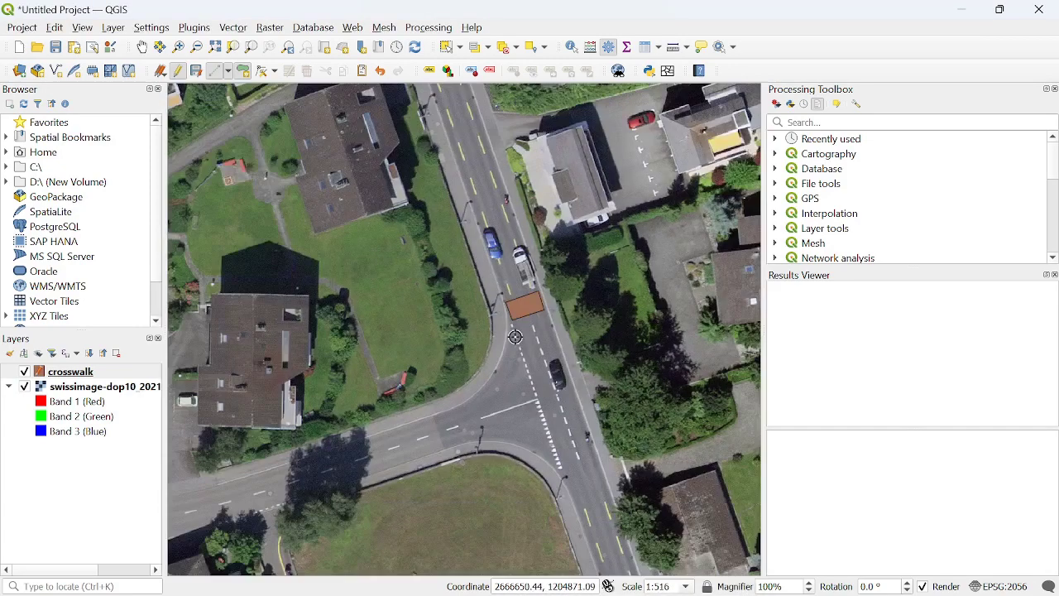
pyautogui.scroll(-2, 513, 337)
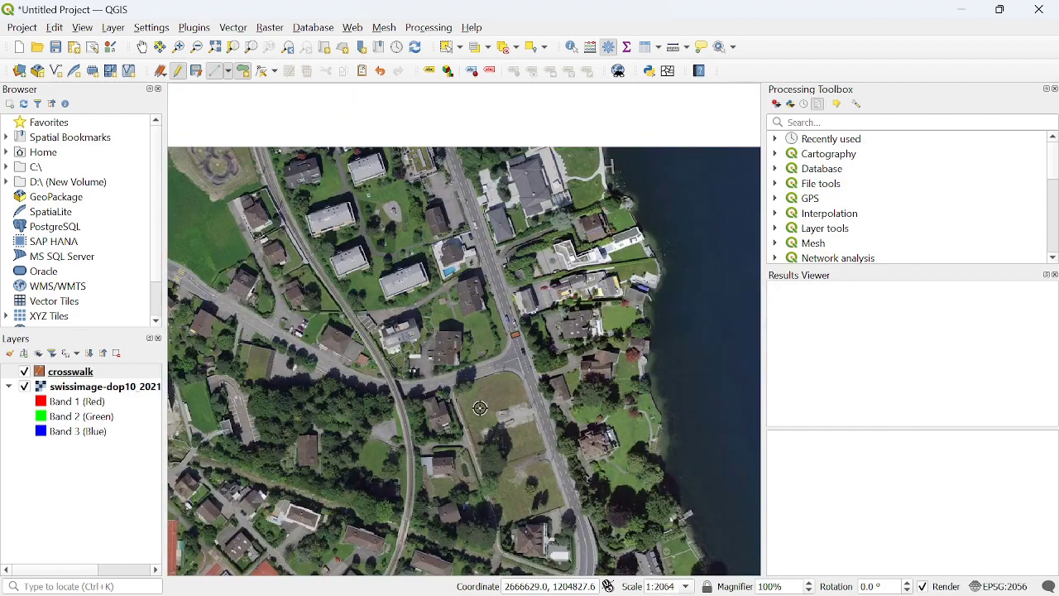
pyautogui.moveTo(480, 409); pyautogui.dragTo(562, 277)
pyautogui.scroll(-1, 563, 277)
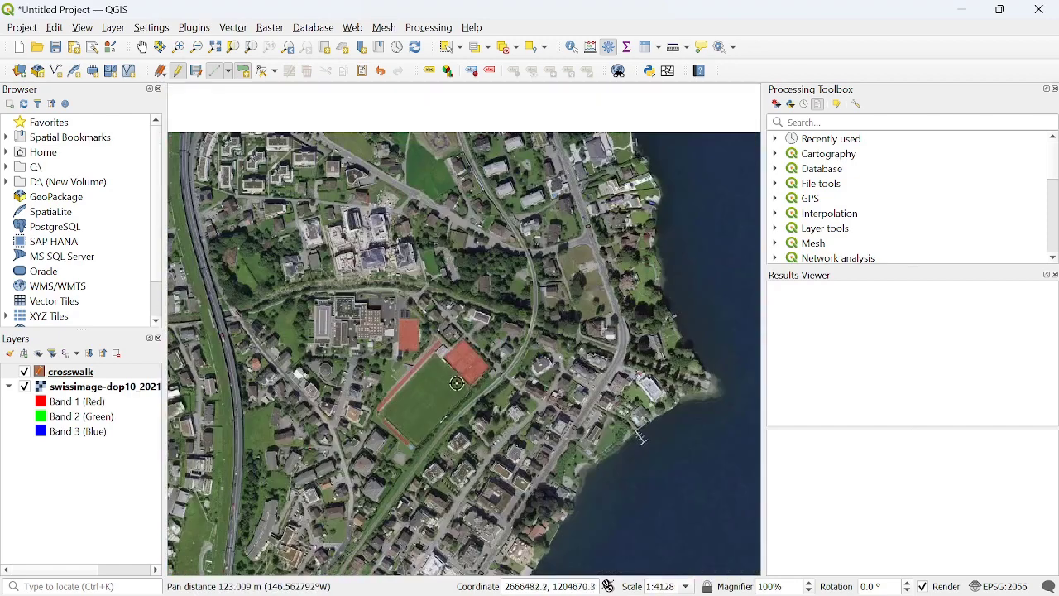
pyautogui.moveTo(436, 383); pyautogui.dragTo(551, 257)
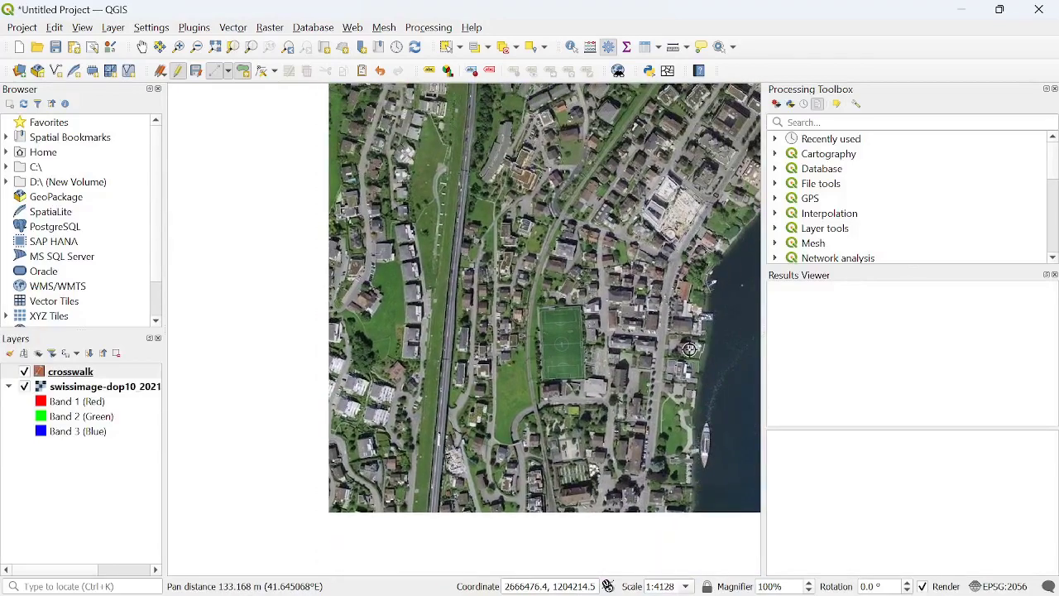
pyautogui.moveTo(639, 344); pyautogui.dragTo(492, 364)
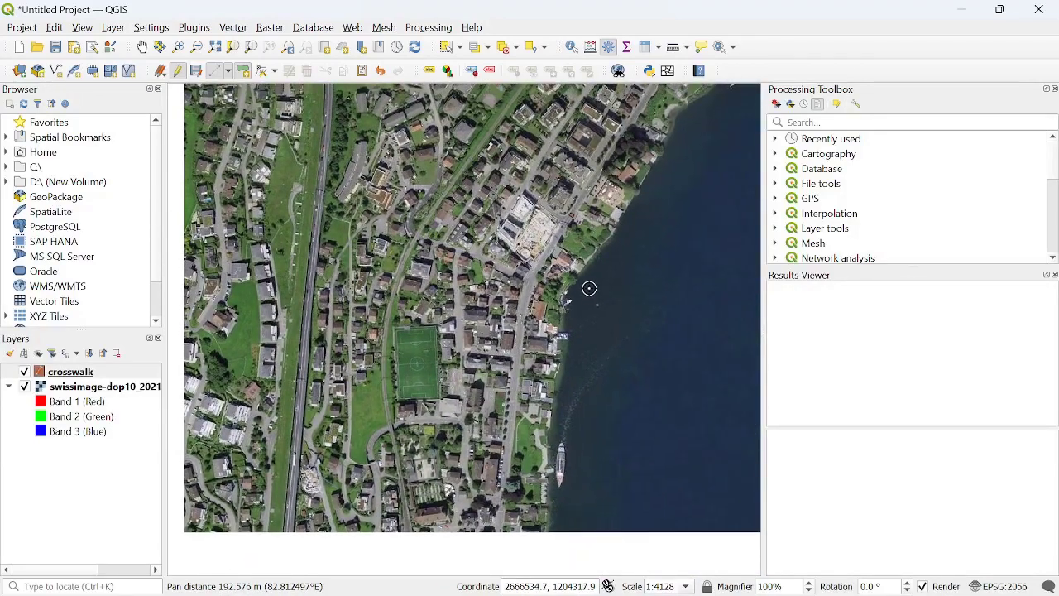
pyautogui.moveTo(584, 278); pyautogui.dragTo(530, 381)
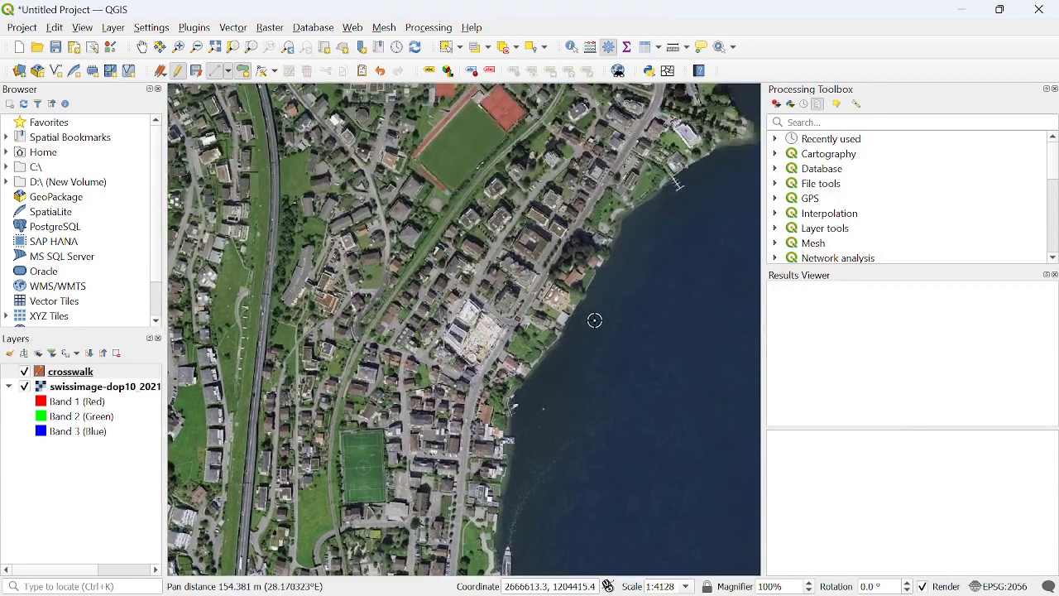
pyautogui.scroll(2, 539, 299)
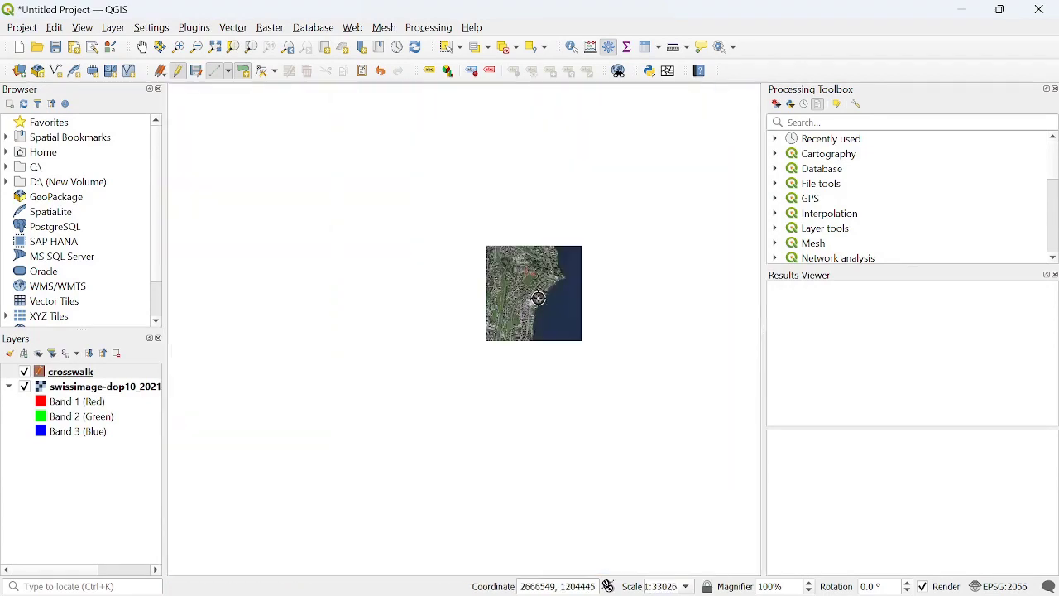
pyautogui.scroll(-3, 531, 314)
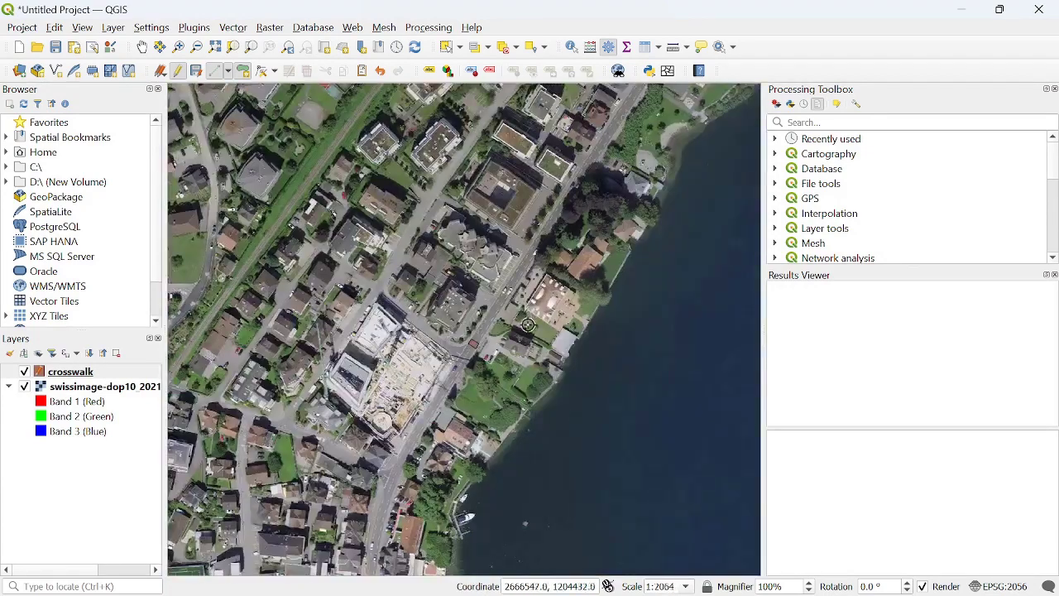
# - Digitize a four-corner polygon around the partly shaded crosswalk near the tile's southern edge and give the feature id 4
pyautogui.scroll(3, 478, 499)
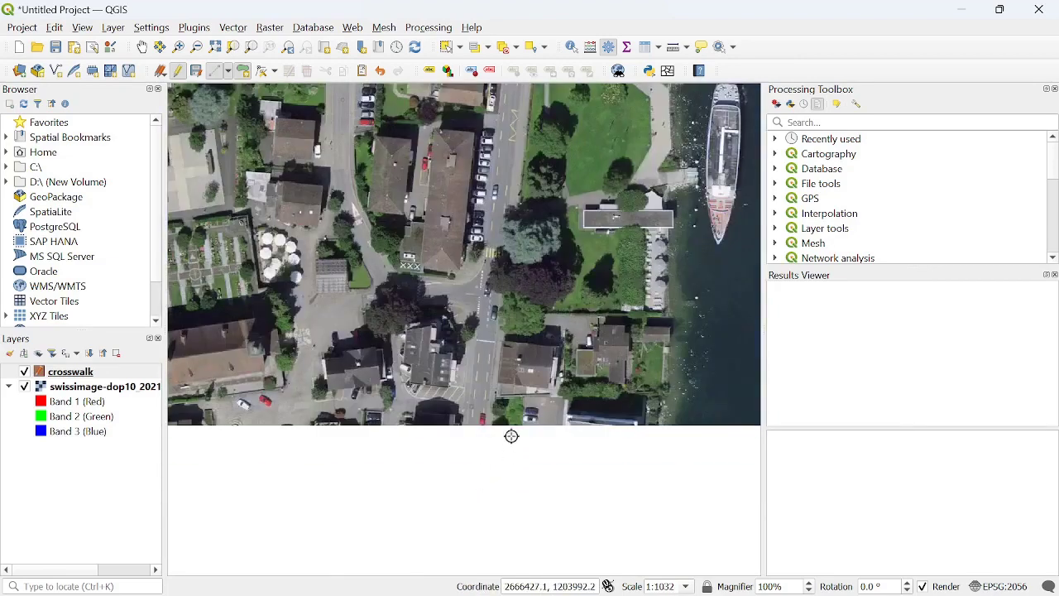
pyautogui.scroll(3, 506, 232)
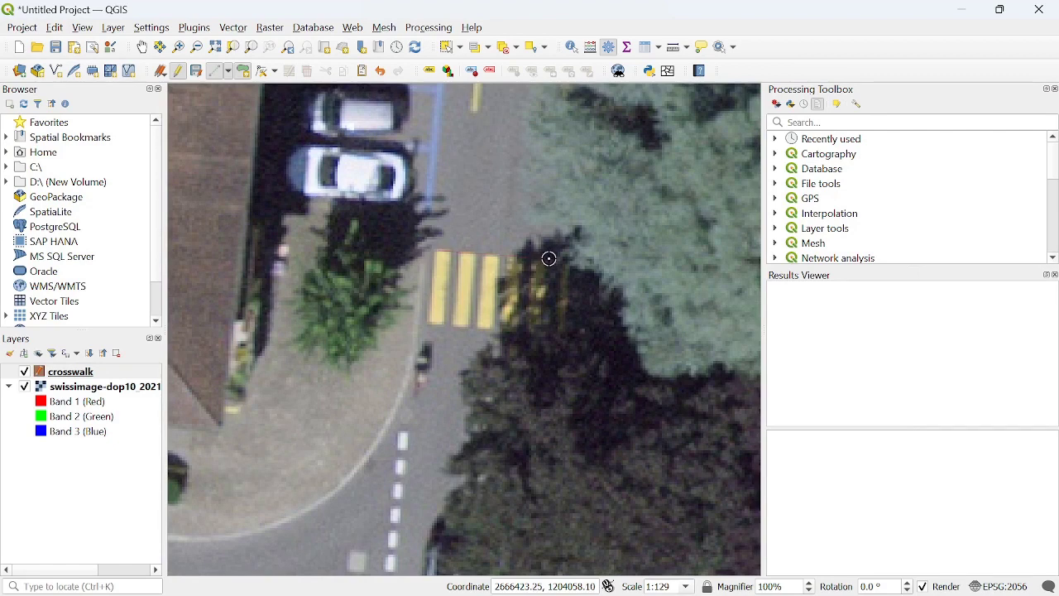
pyautogui.click(577, 260)
pyautogui.click(565, 339)
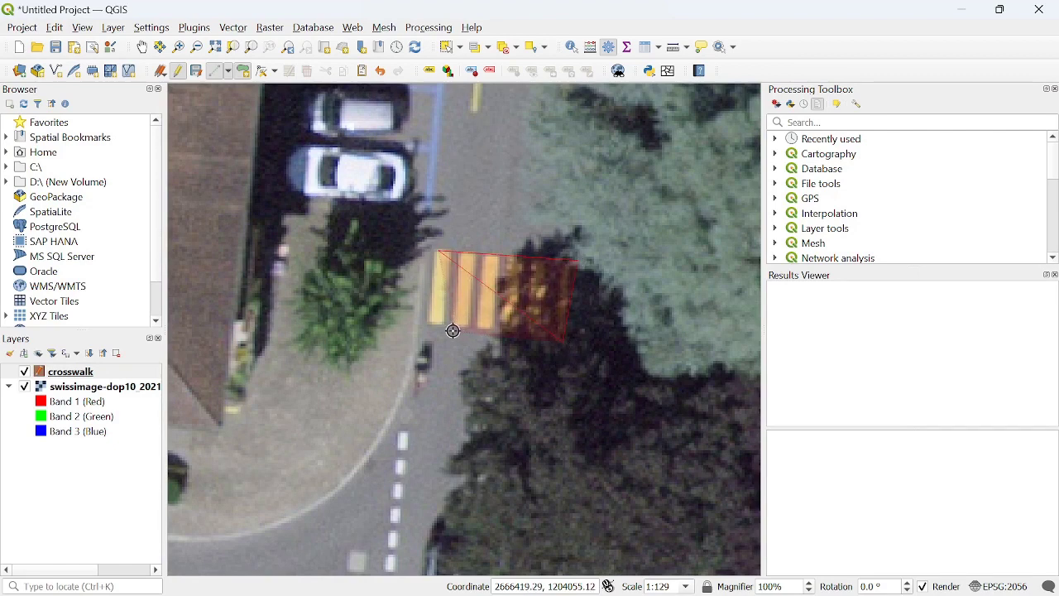
pyautogui.click(427, 328)
pyautogui.rightClick(427, 328)
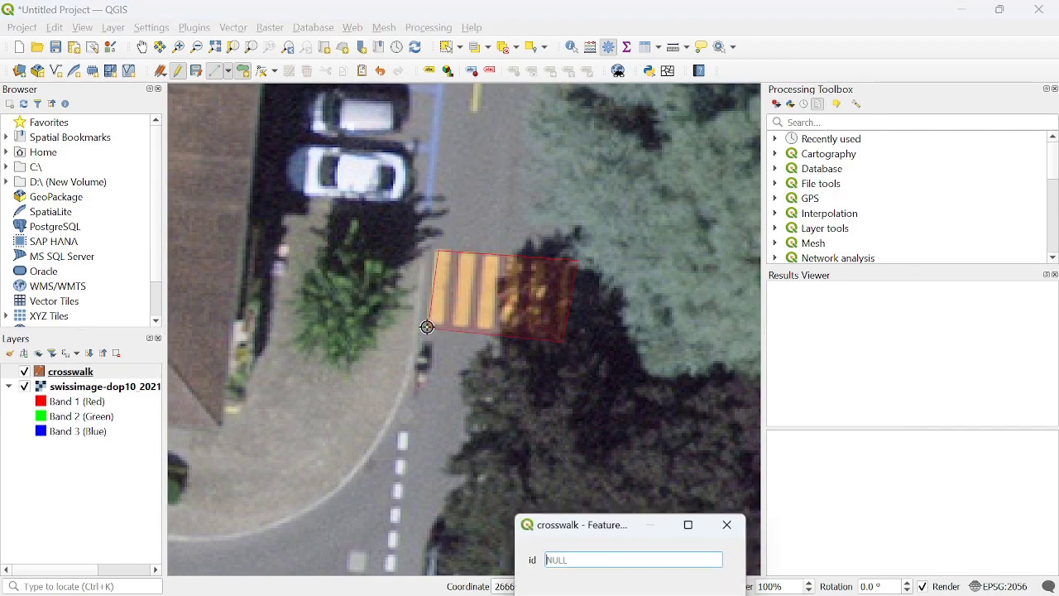
pyautogui.write('4')
pyautogui.press('Return')
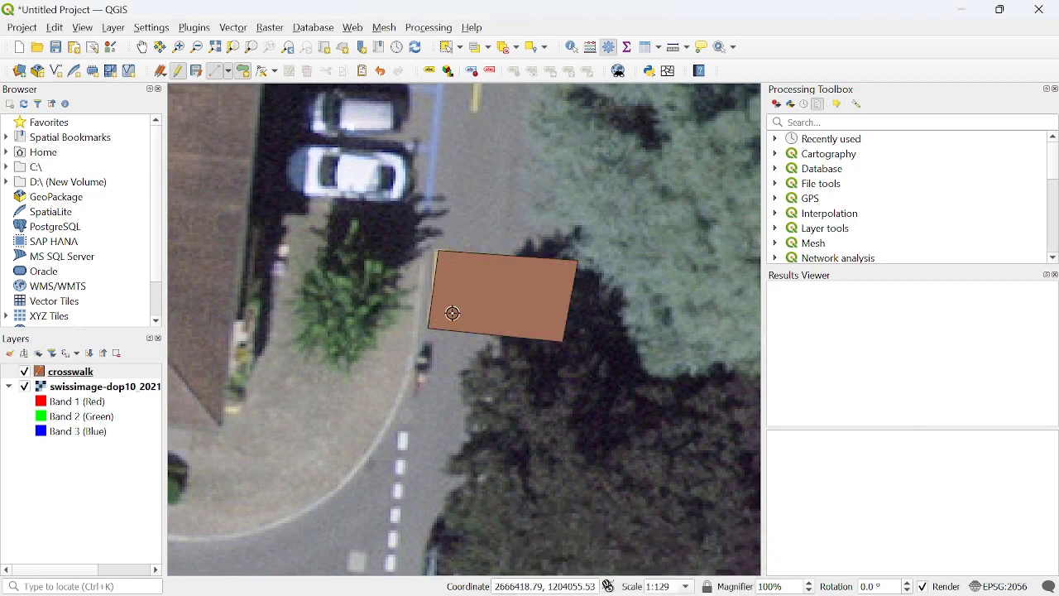
# - Show the whole aerial tile, enlarge the Processing Toolbox list and browse down to its GDAL and GRASS groups
pyautogui.scroll(-4, 497, 290)
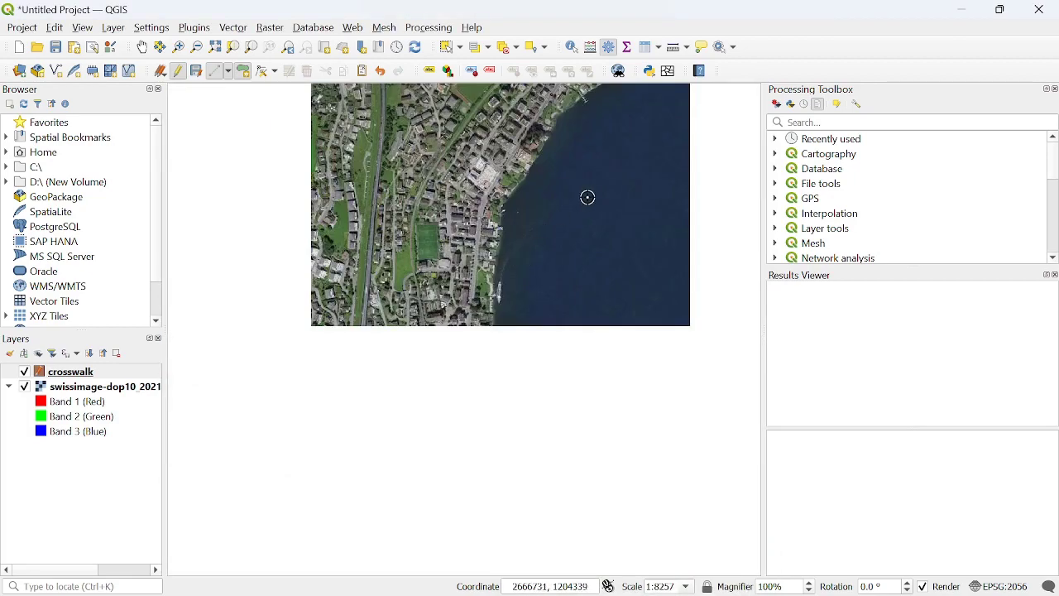
pyautogui.moveTo(587, 196); pyautogui.dragTo(560, 347)
pyautogui.scroll(-1, 537, 276)
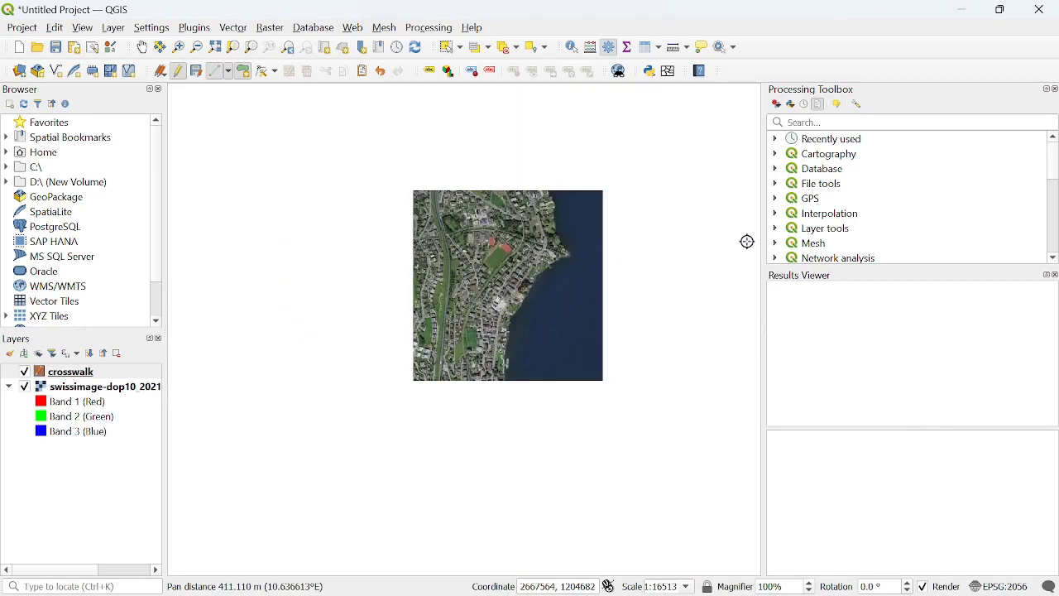
pyautogui.moveTo(907, 264); pyautogui.dragTo(917, 468)
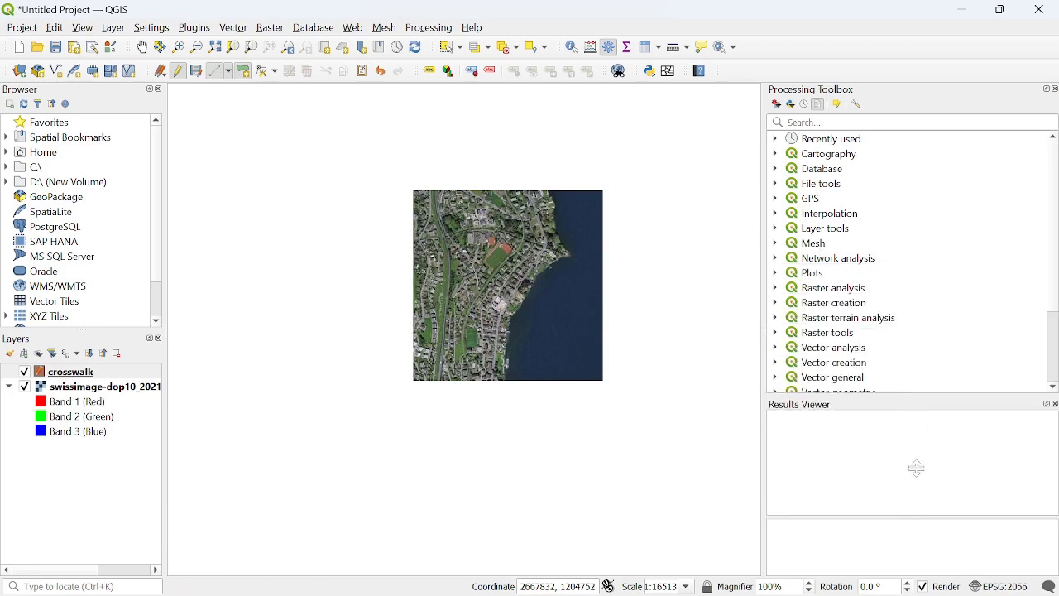
pyautogui.scroll(-1, 895, 317)
pyautogui.scroll(-1, 895, 317)
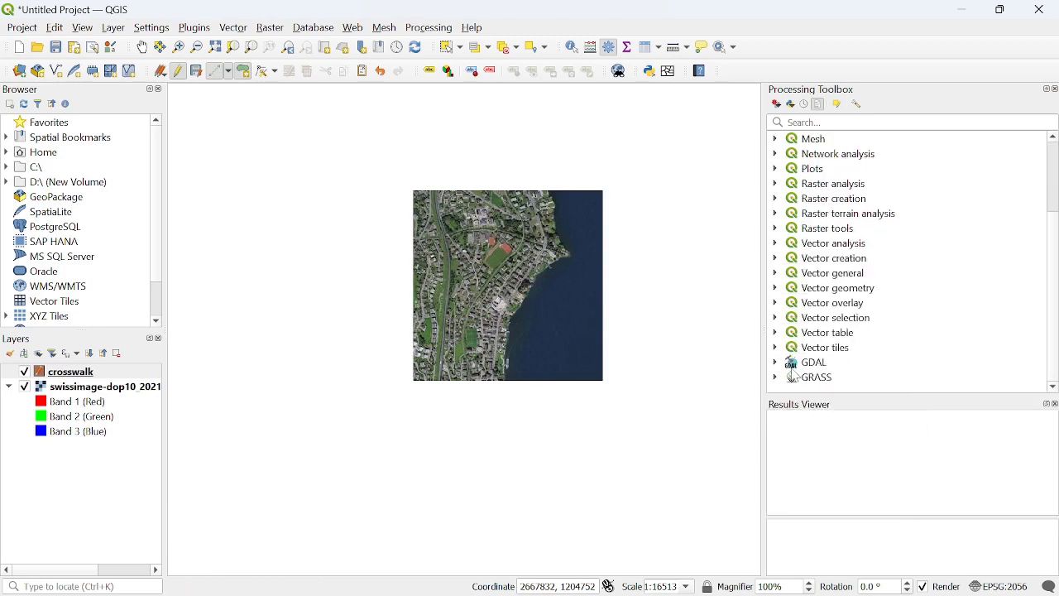
# - End editing of the crosswalk layer and save its changes
pyautogui.click(73, 374)
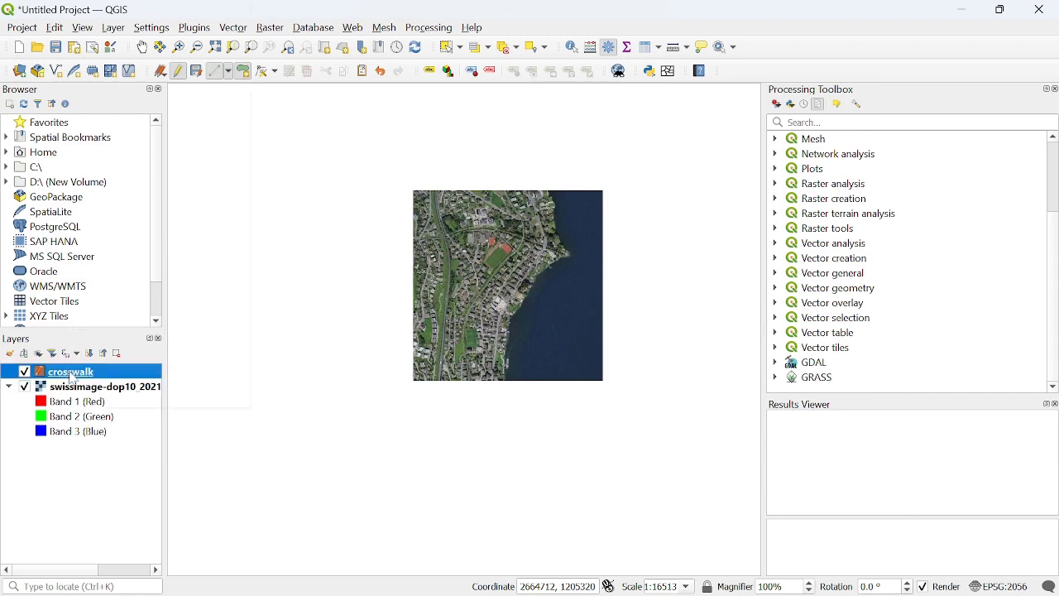
pyautogui.rightClick(73, 378)
pyautogui.click(112, 455)
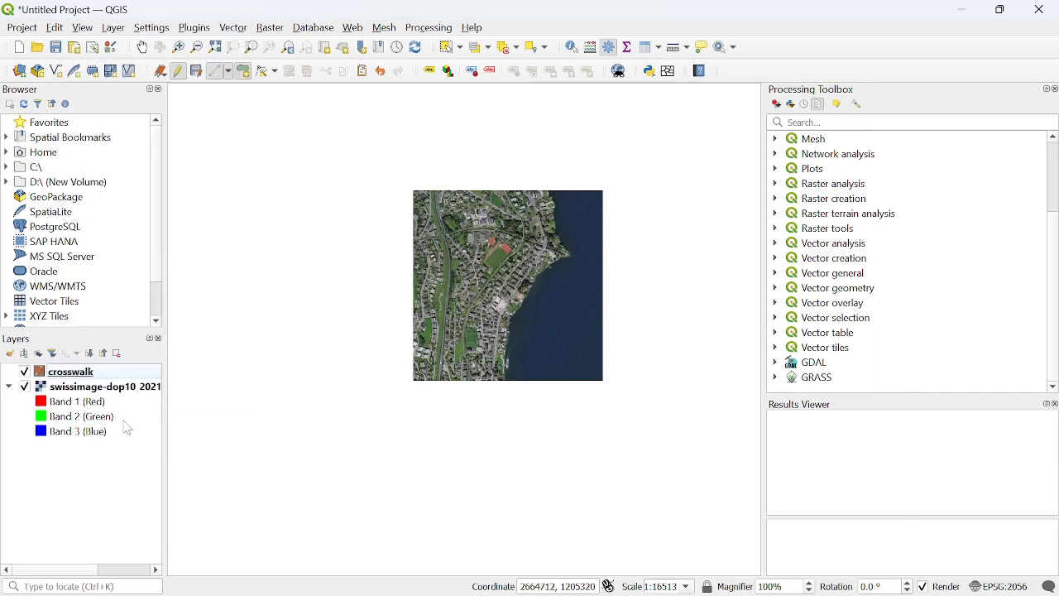
pyautogui.click(181, 71)
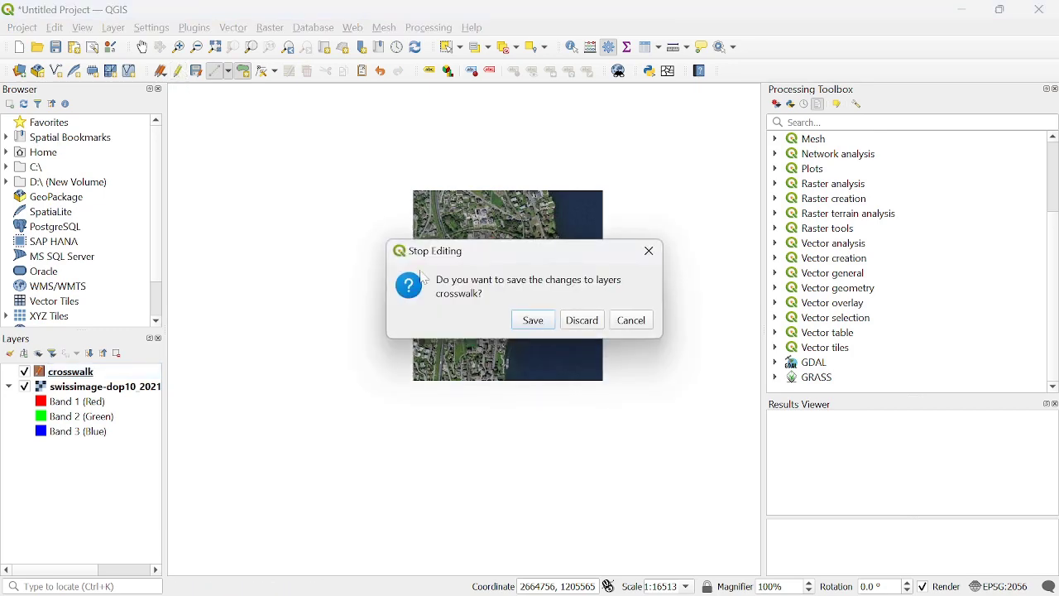
pyautogui.click(534, 321)
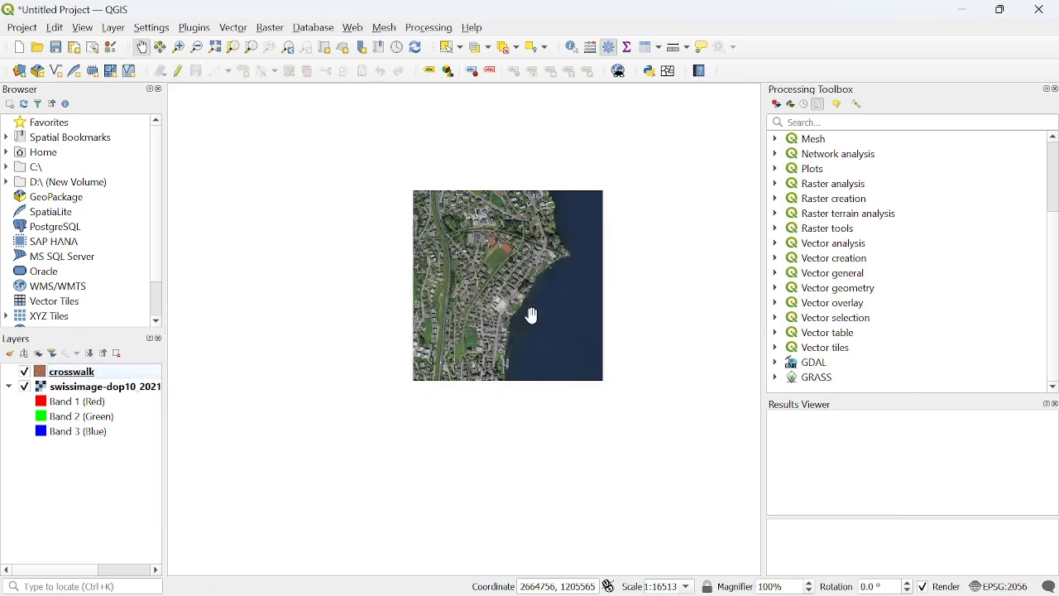
# - Open GDAL's Rasterize (overwrite with fixed value) for the crosswalk layer and choose swissimage-dop10_2021_2666-1204_0.1_2056 as the input raster
pyautogui.scroll(2, 493, 332)
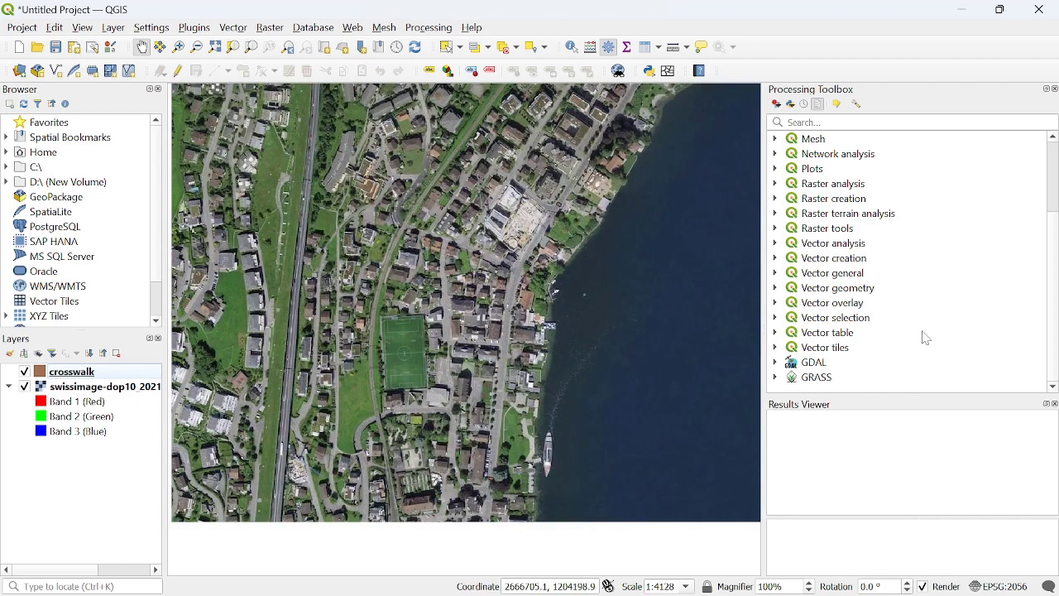
pyautogui.click(775, 363)
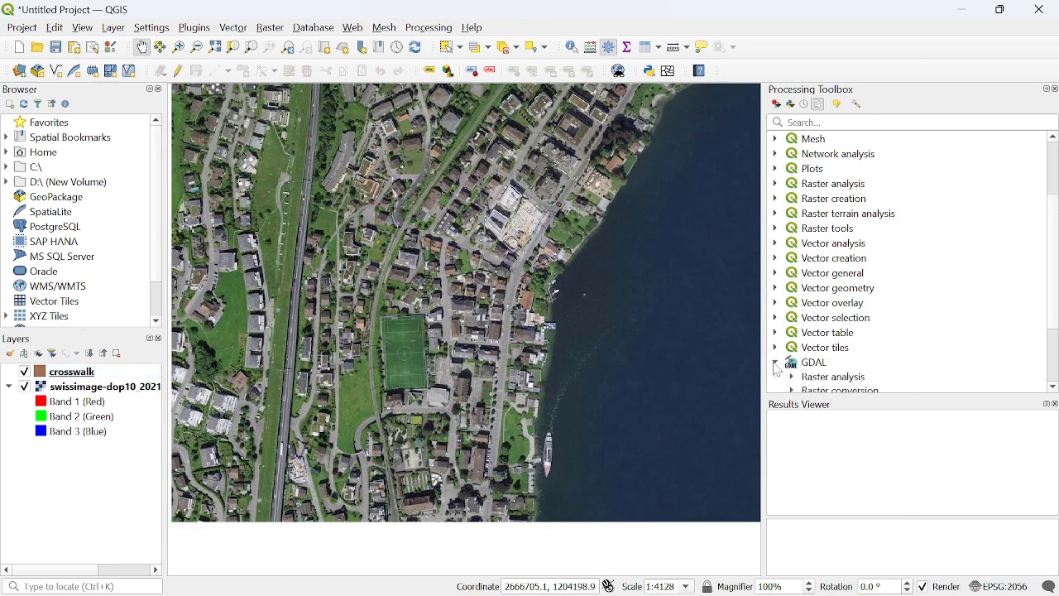
pyautogui.scroll(-3, 835, 364)
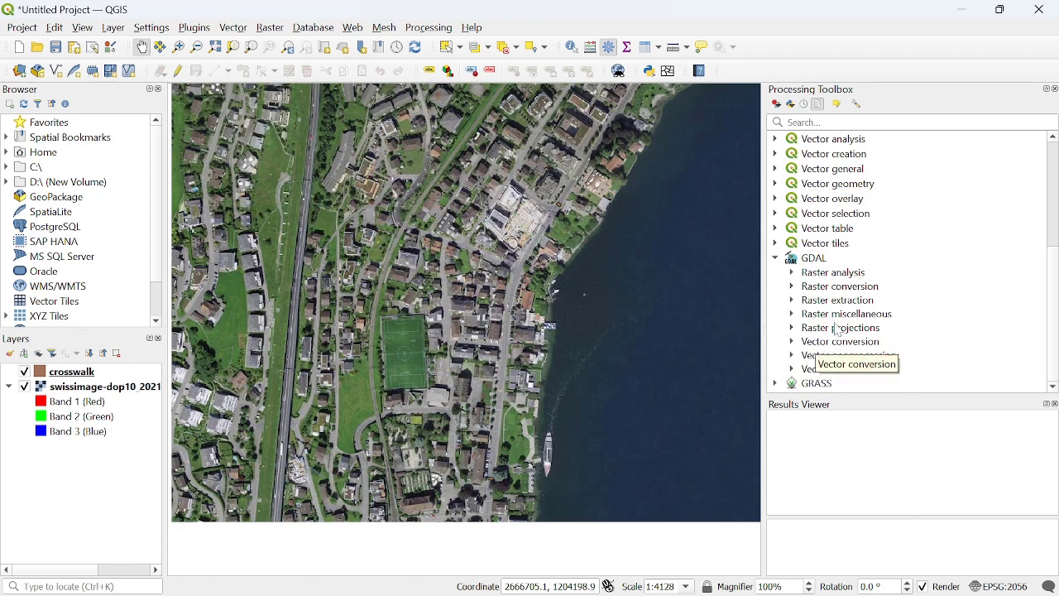
pyautogui.click(792, 342)
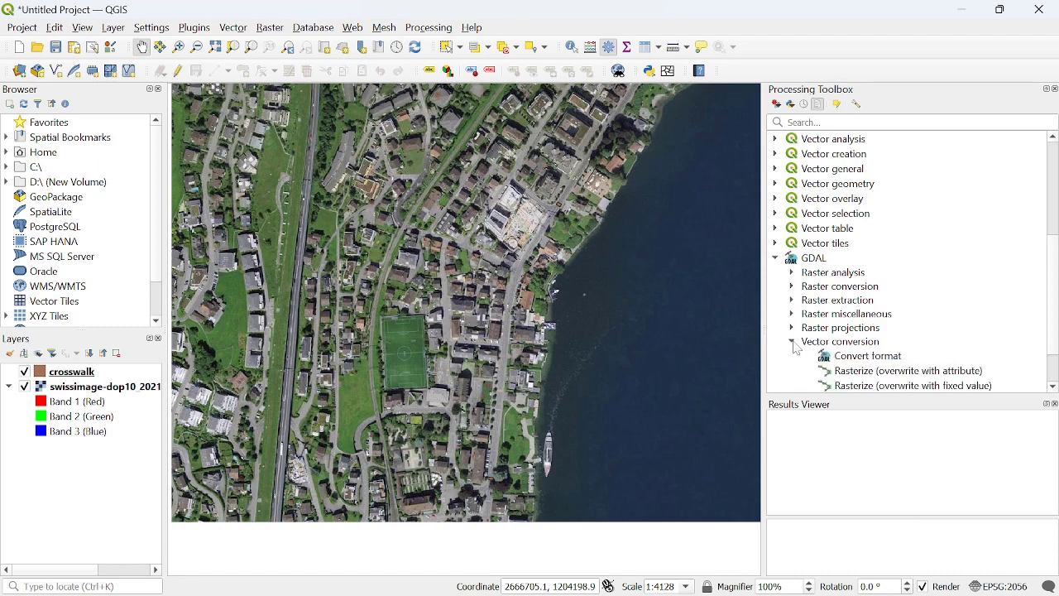
pyautogui.doubleClick(898, 386)
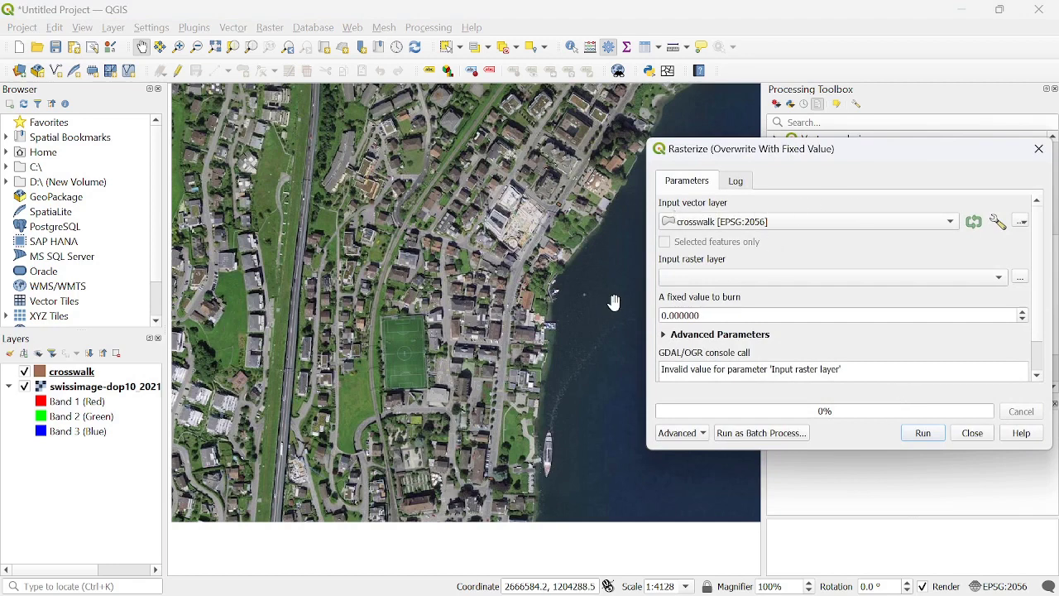
pyautogui.click(976, 276)
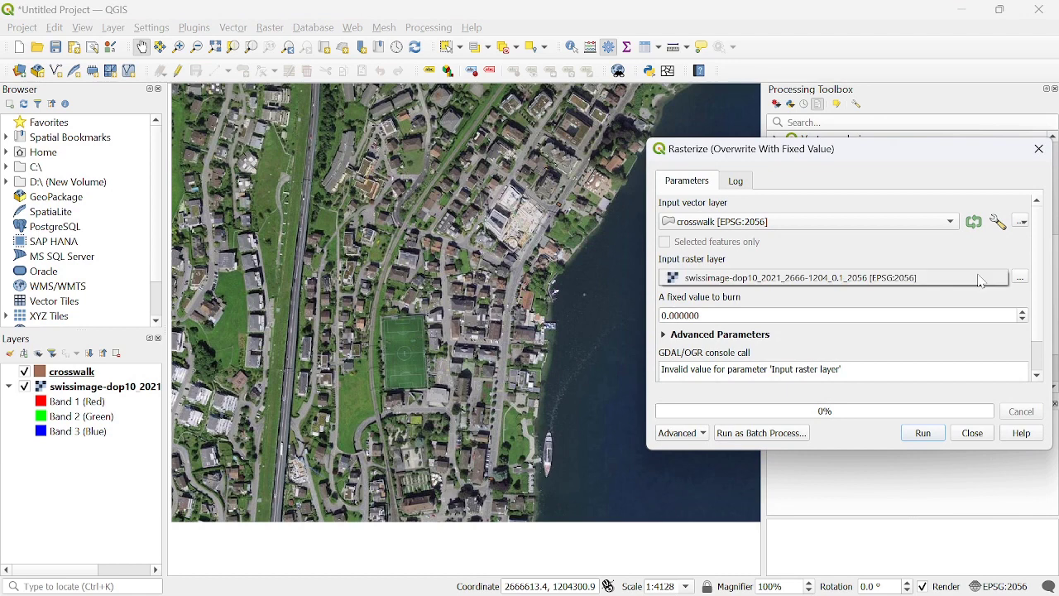
pyautogui.click(913, 281)
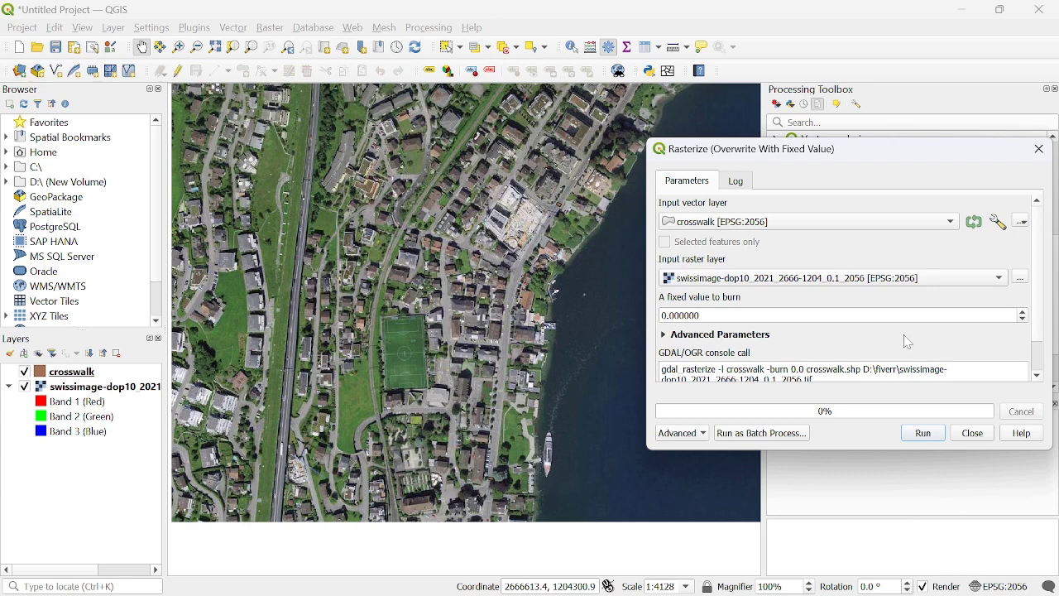
pyautogui.click(836, 315)
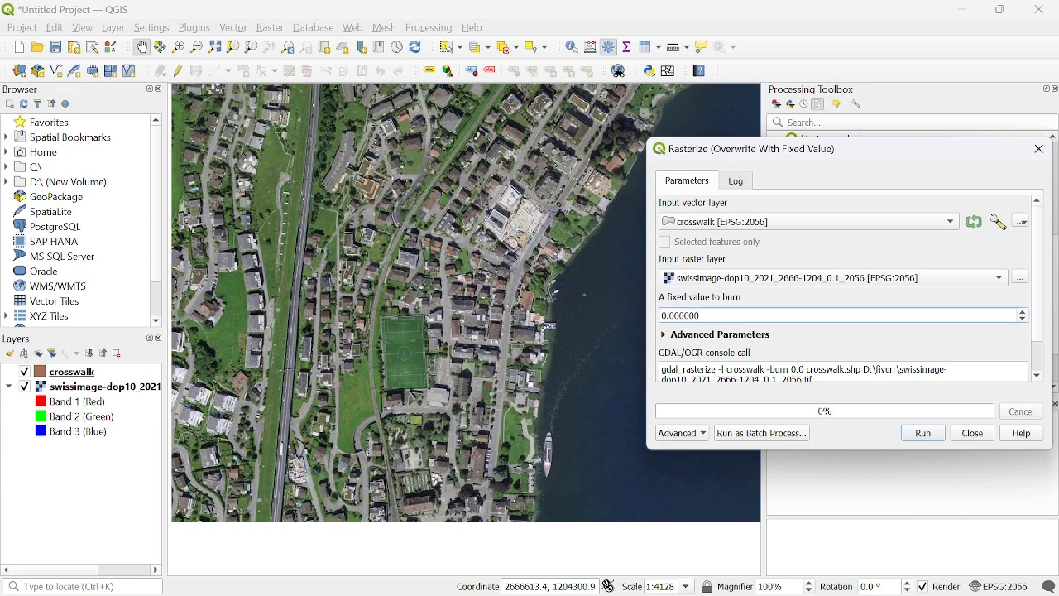
pyautogui.press('BackSpace')
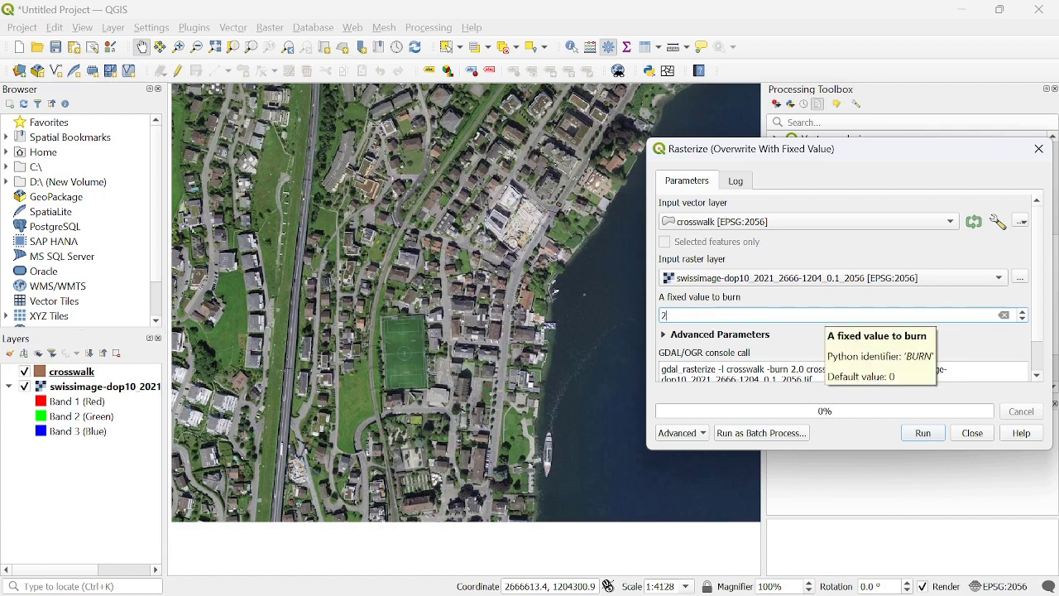
pyautogui.click(1040, 150)
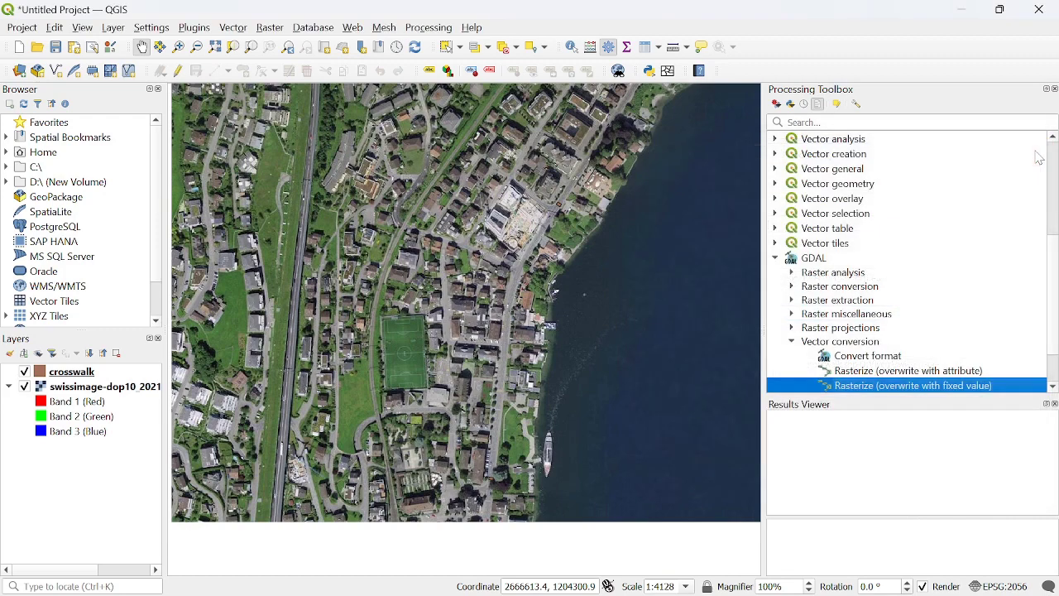
# - Export the swissimage-dop10 raster layer as a raw-data GeoTIFF named img22 in the Documents folder and add it to the map
pyautogui.rightClick(81, 386)
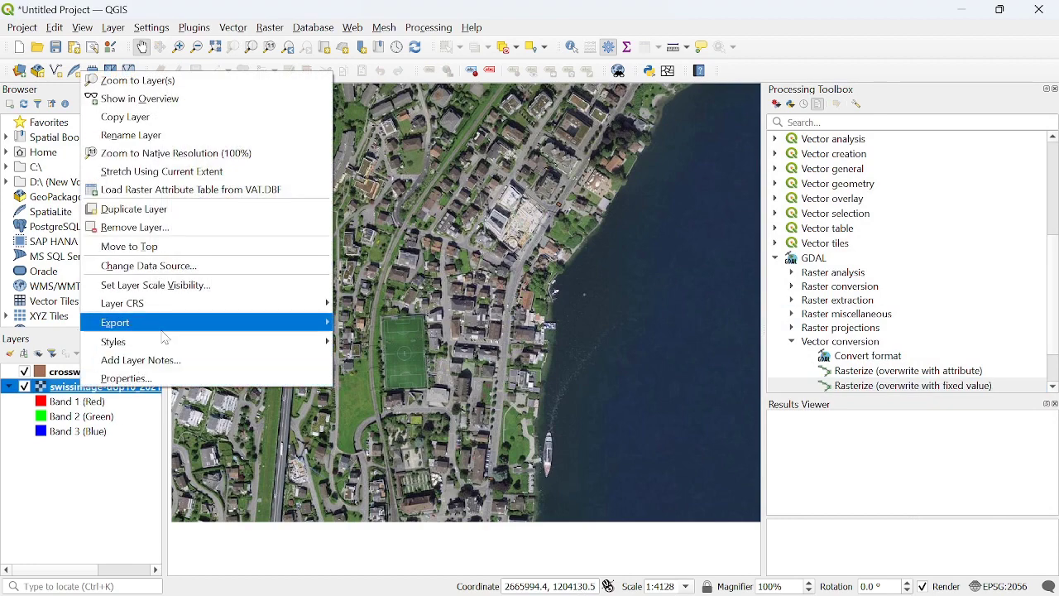
pyautogui.moveTo(305, 330)
pyautogui.click(373, 323)
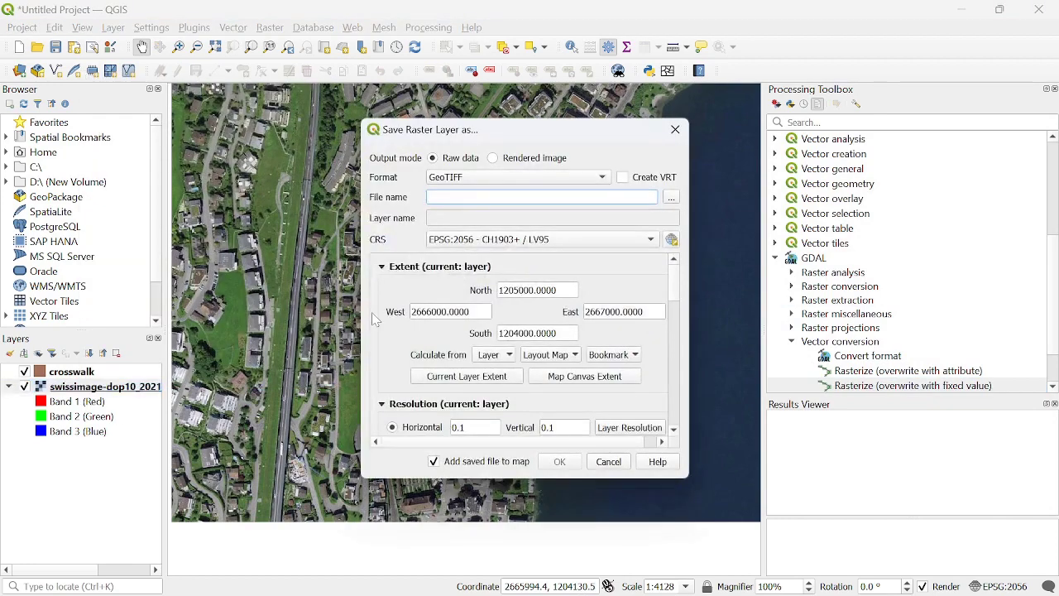
pyautogui.click(672, 198)
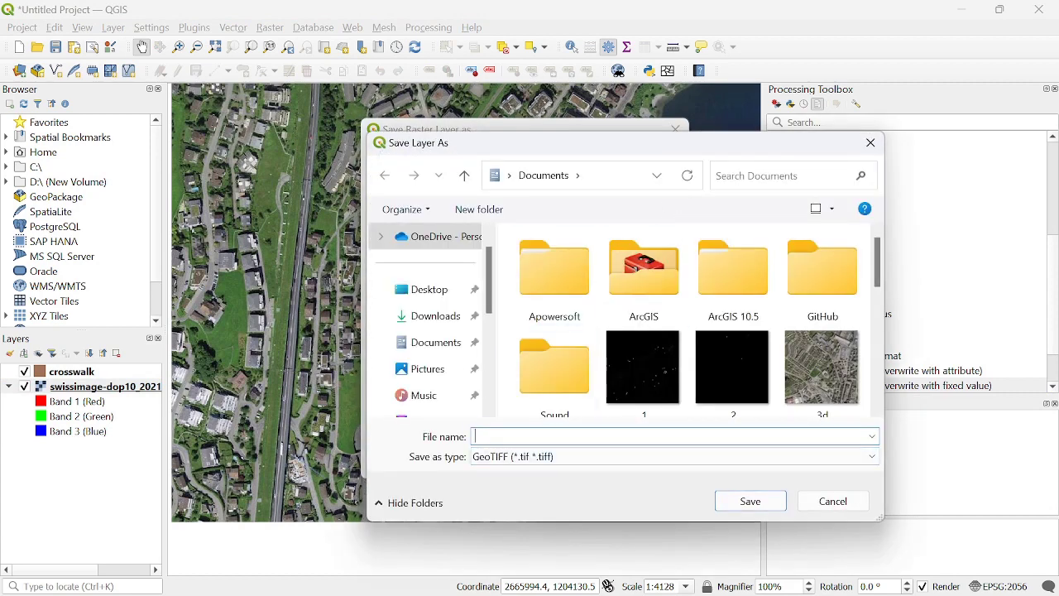
pyautogui.write('img')
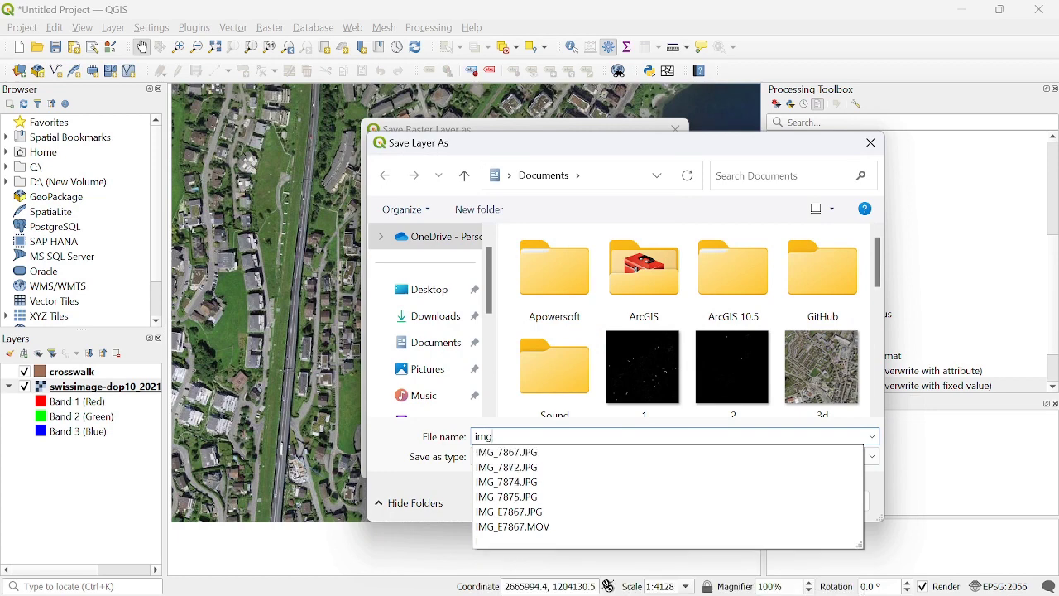
pyautogui.write('22')
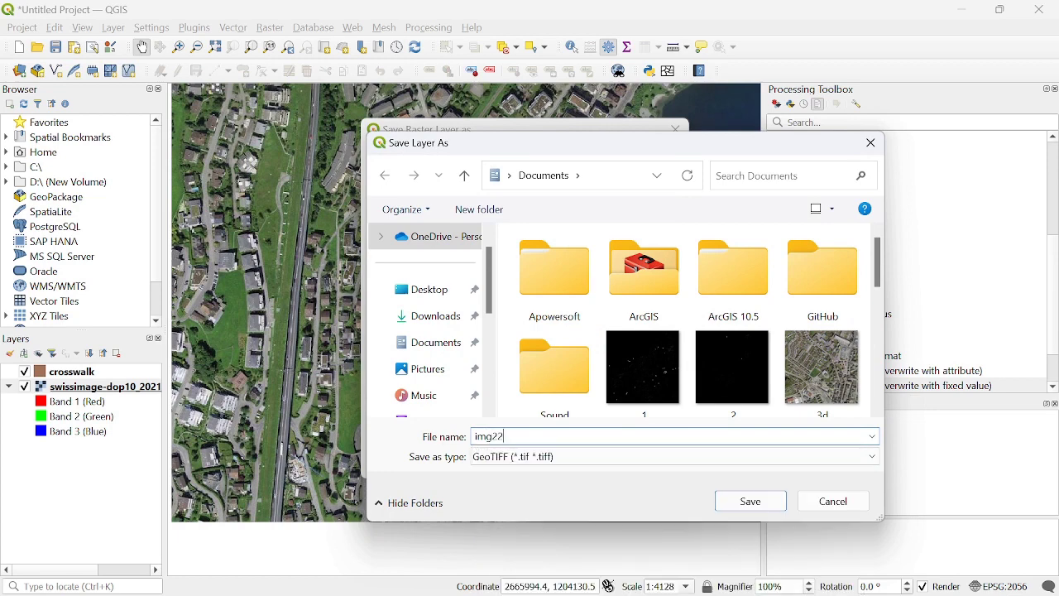
pyautogui.click(749, 499)
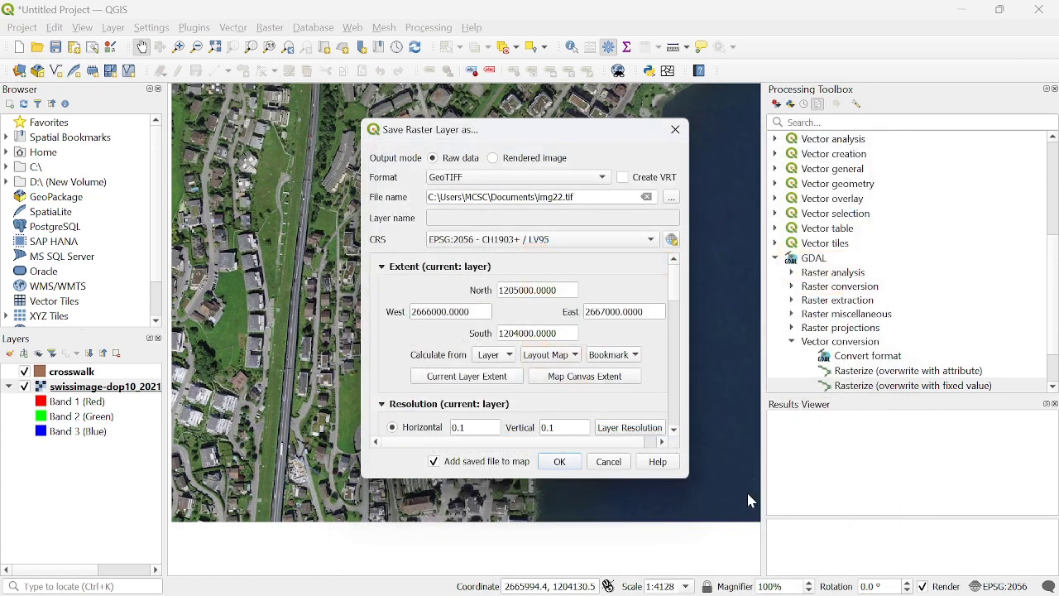
pyautogui.click(568, 460)
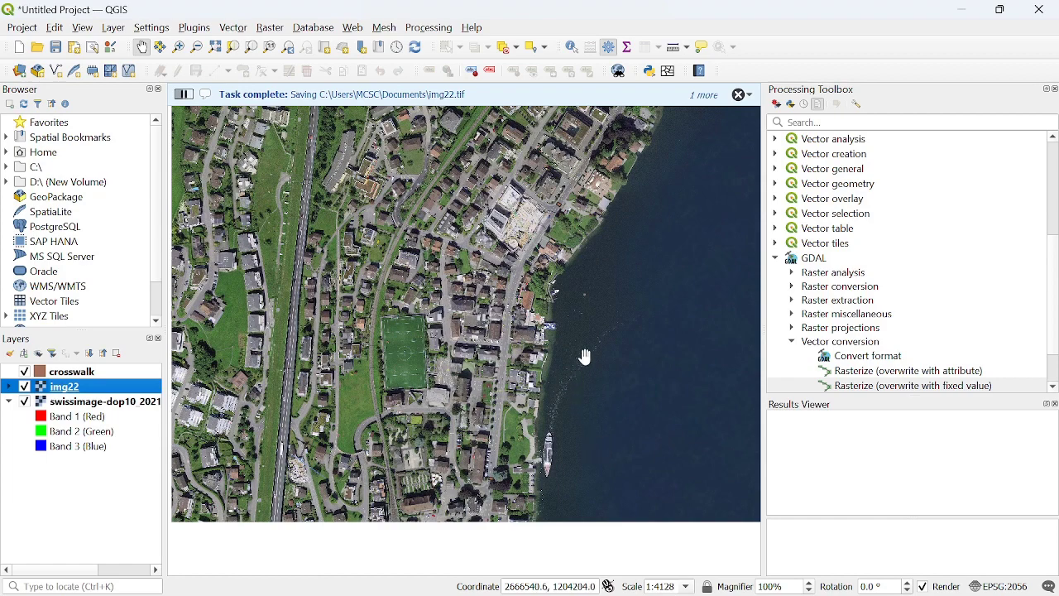
# - Rasterize the crosswalk layer onto img22 using GDAL's Rasterize (overwrite with fixed value) with a burn value of 255
pyautogui.moveTo(541, 242); pyautogui.dragTo(553, 302)
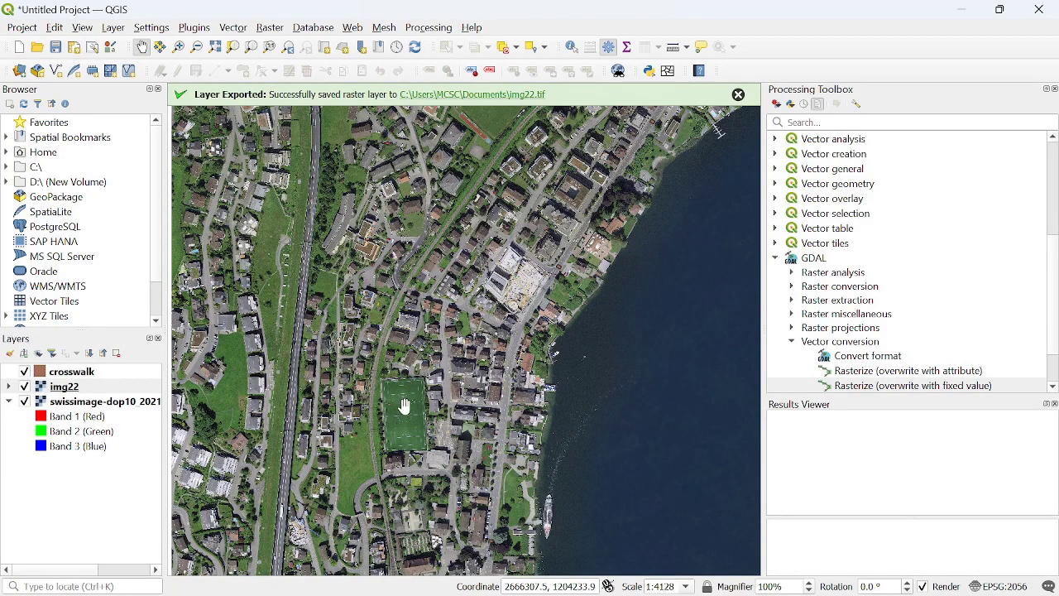
pyautogui.moveTo(513, 285); pyautogui.dragTo(514, 307)
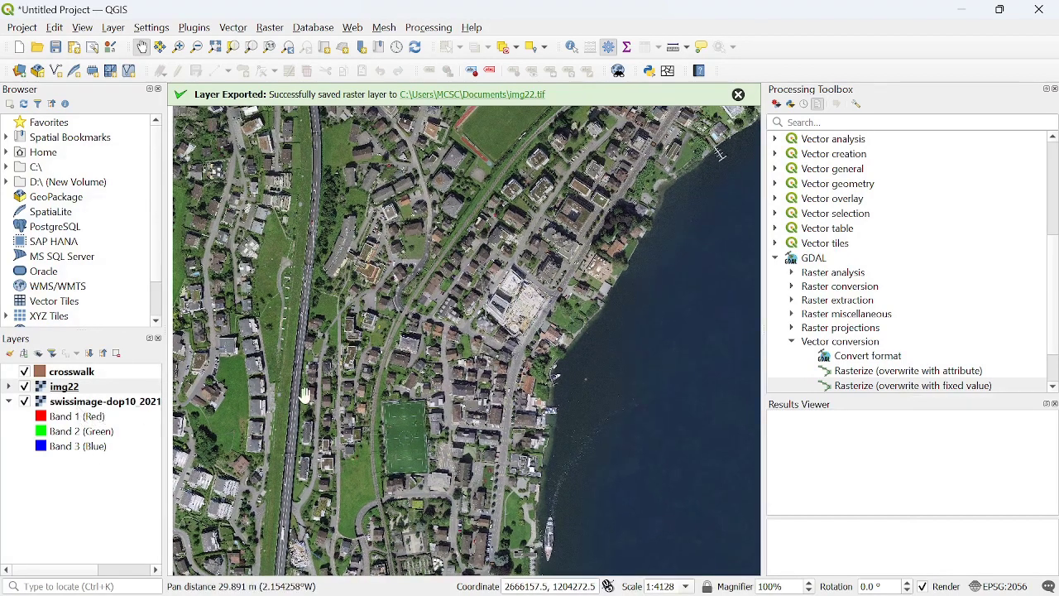
pyautogui.doubleClick(884, 387)
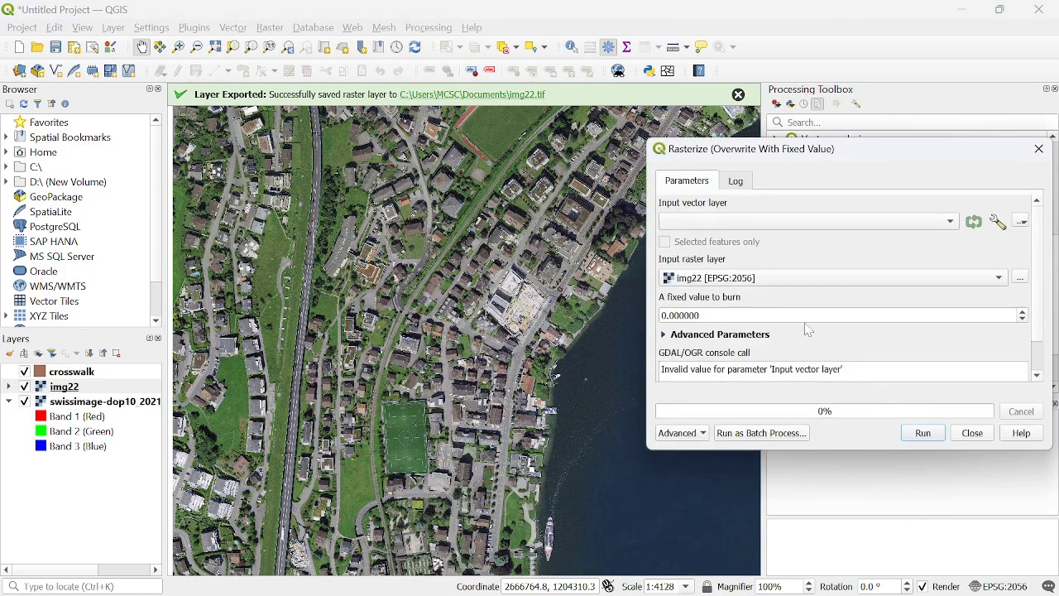
pyautogui.click(832, 278)
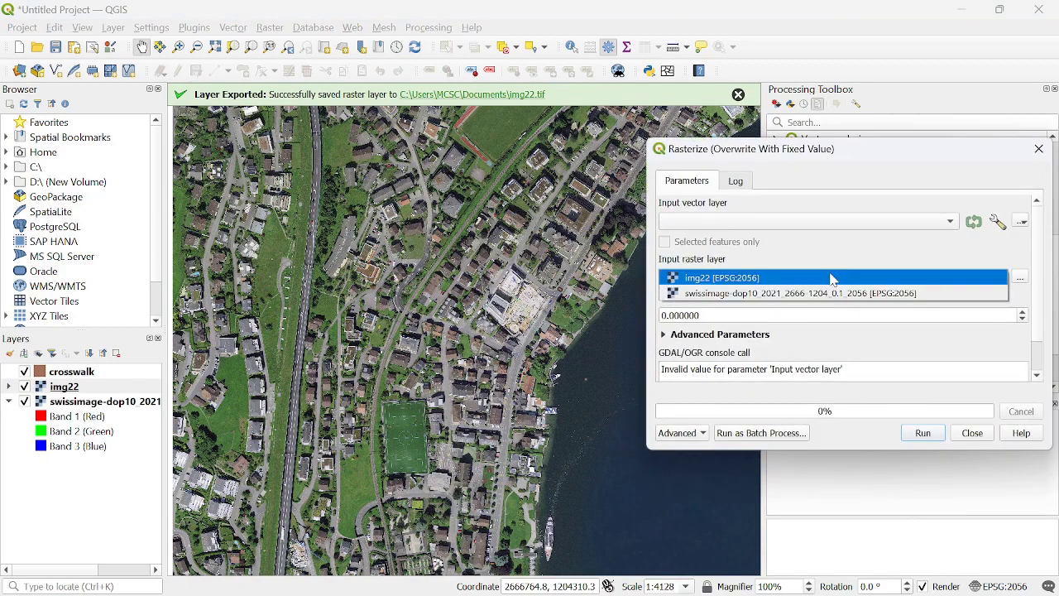
pyautogui.click(831, 278)
pyautogui.click(826, 225)
pyautogui.click(800, 225)
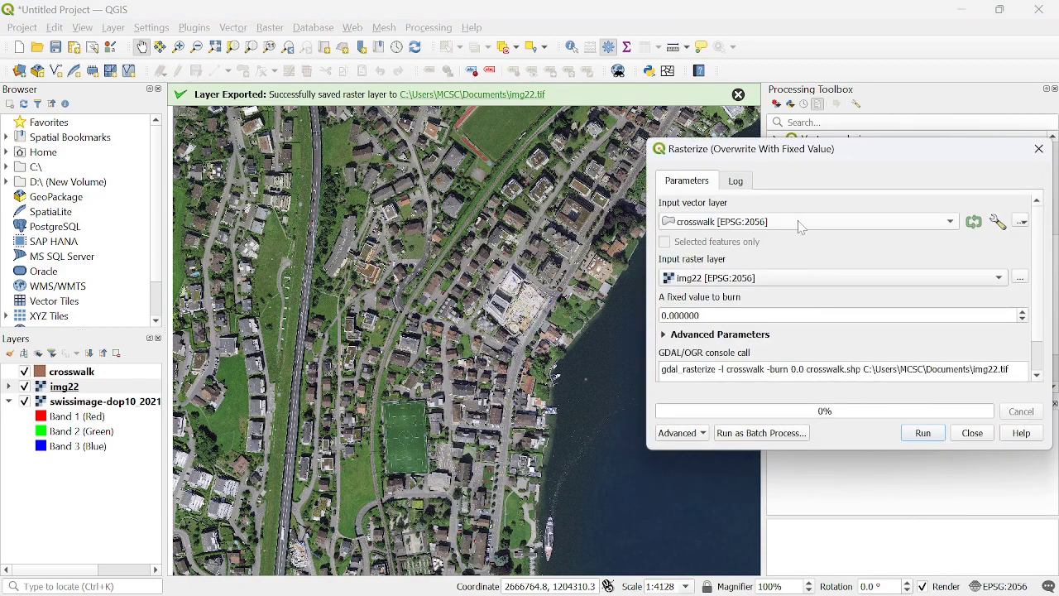
pyautogui.click(732, 316)
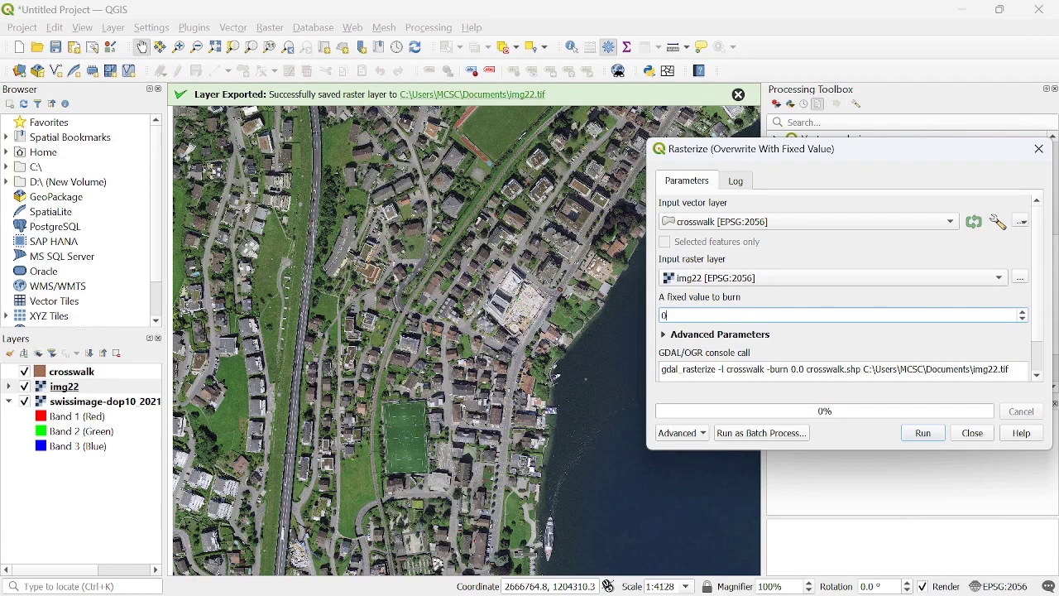
pyautogui.write('255')
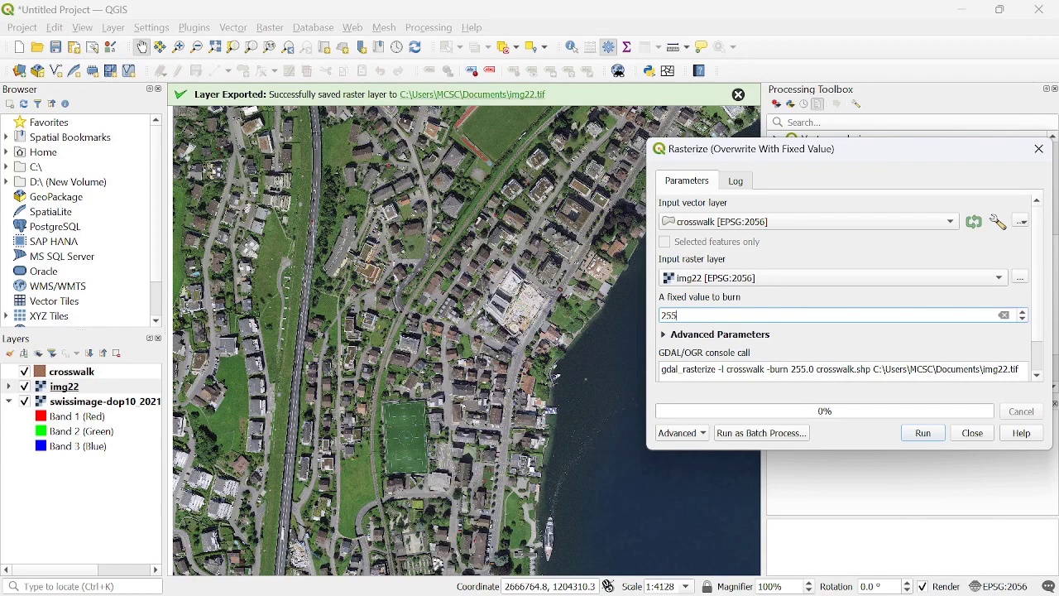
pyautogui.click(923, 433)
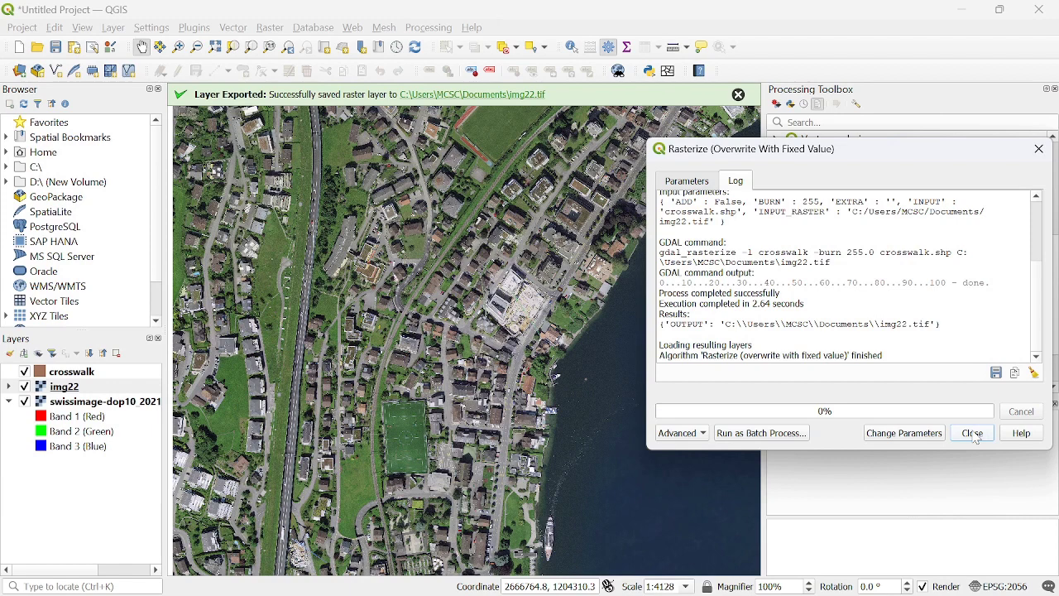
pyautogui.click(973, 433)
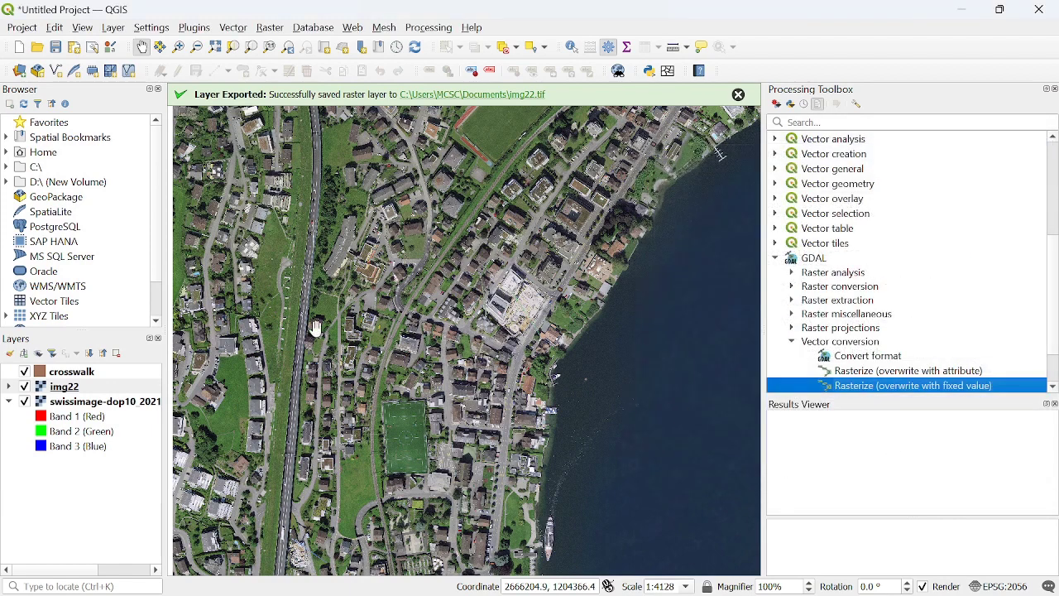
# - Hide the crosswalk vector layer and inspect the burned crosswalk in img22 up close
pyautogui.click(25, 371)
pyautogui.click(64, 386)
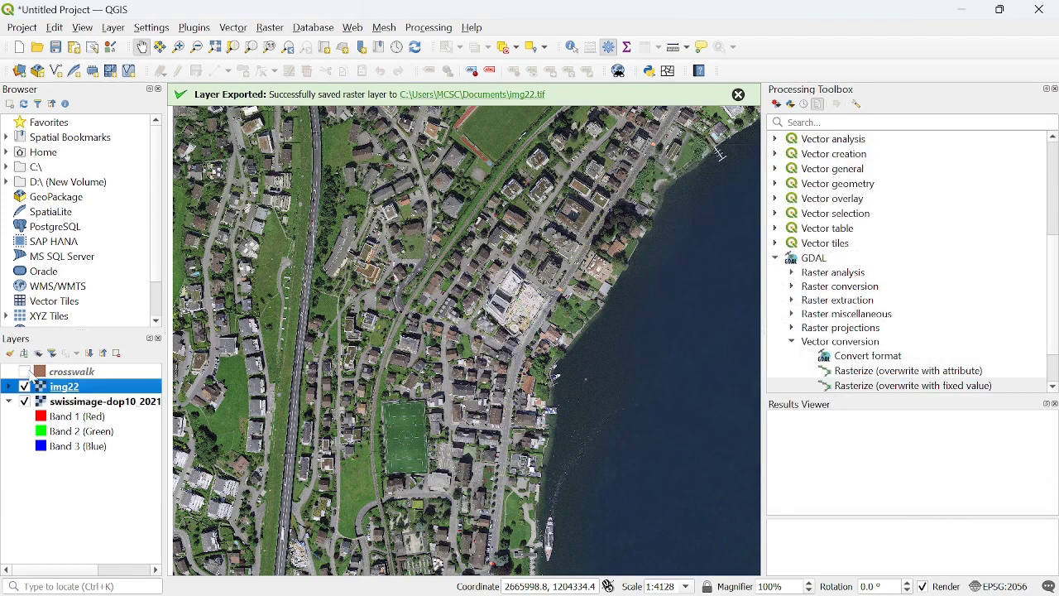
pyautogui.scroll(3, 579, 278)
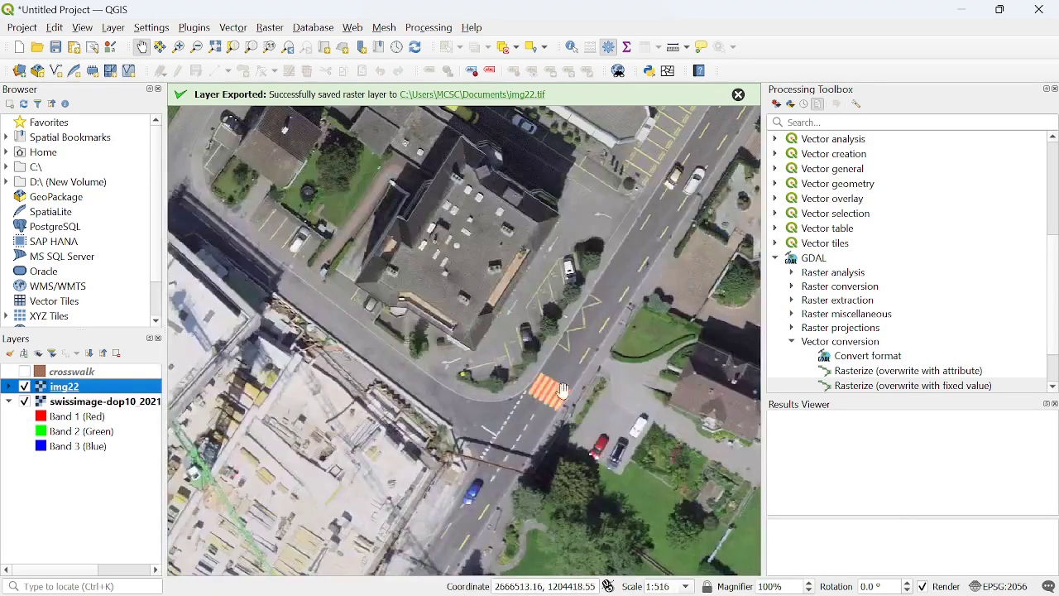
pyautogui.scroll(1, 562, 390)
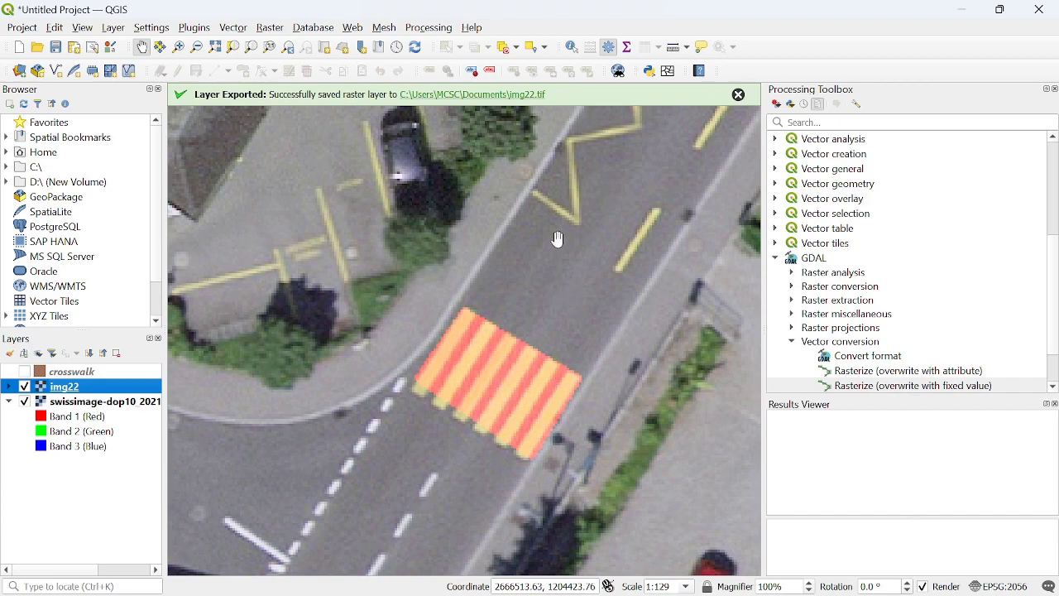
# - Enter the Raster Calculator expression "img22@1" = 255
pyautogui.click(271, 29)
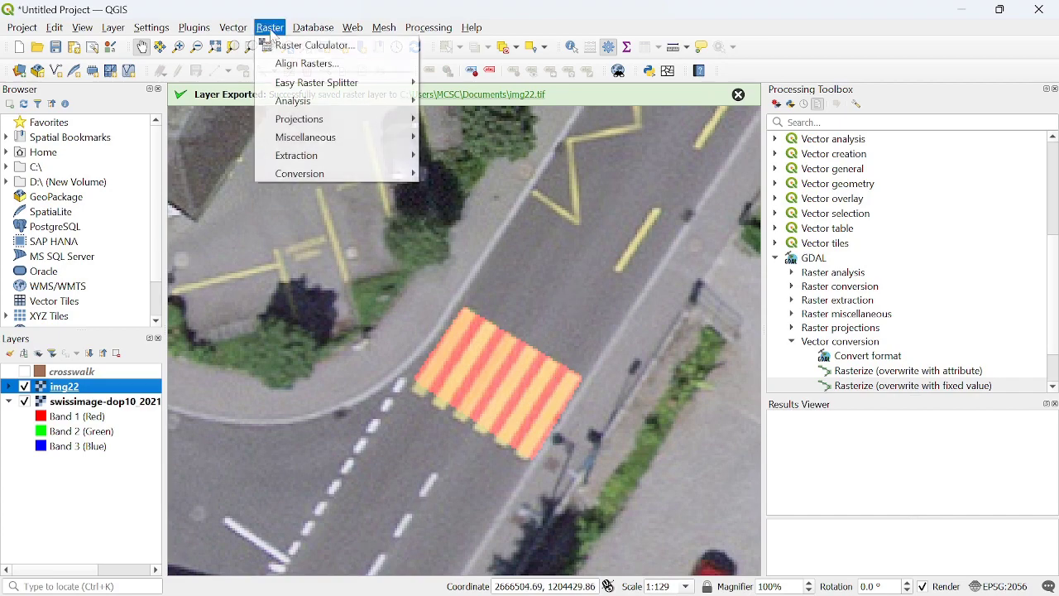
pyautogui.click(318, 43)
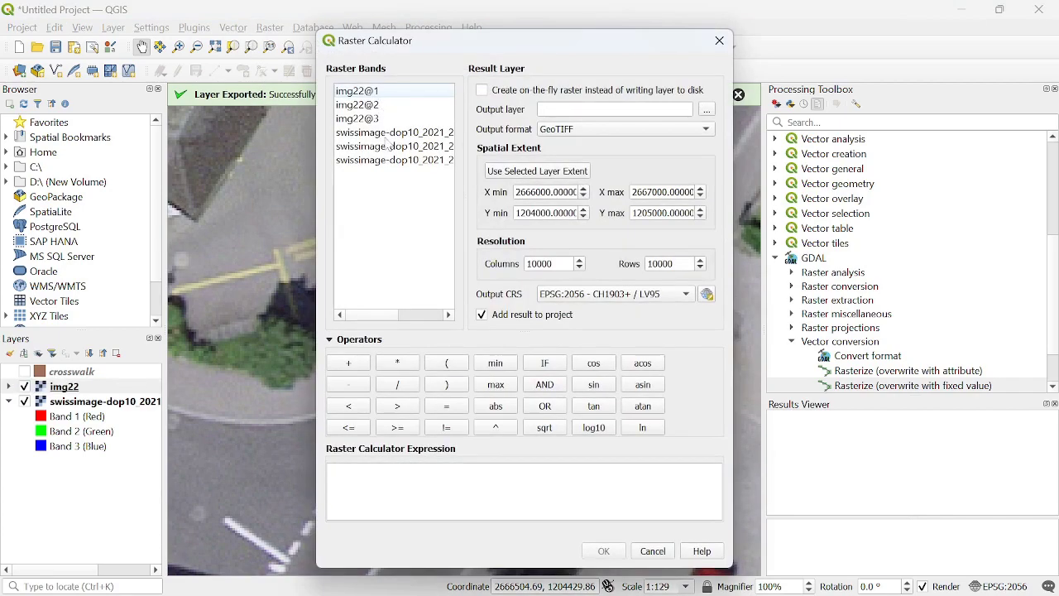
pyautogui.doubleClick(366, 91)
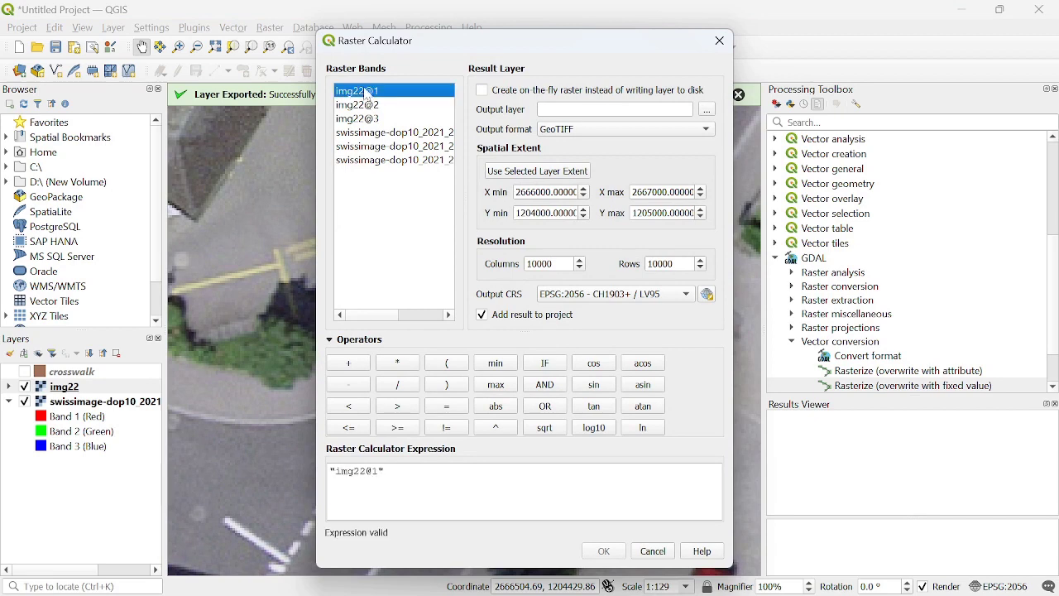
pyautogui.click(447, 406)
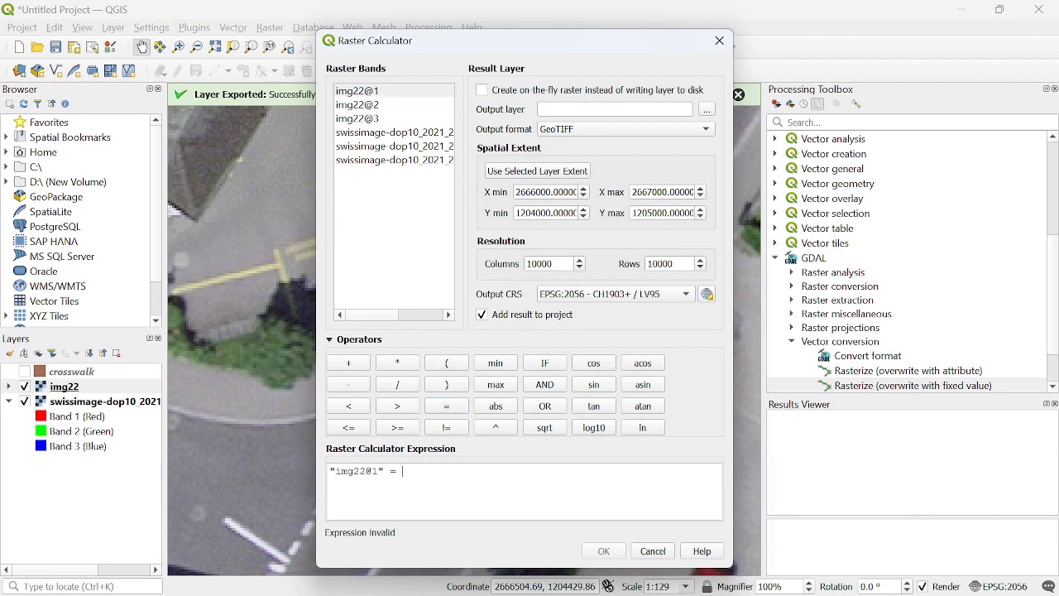
pyautogui.write('255')
# - Set the calculator's GeoTIFF output to label22 in the Documents folder, run the calculation and inspect the result around the crosswalk
pyautogui.click(707, 113)
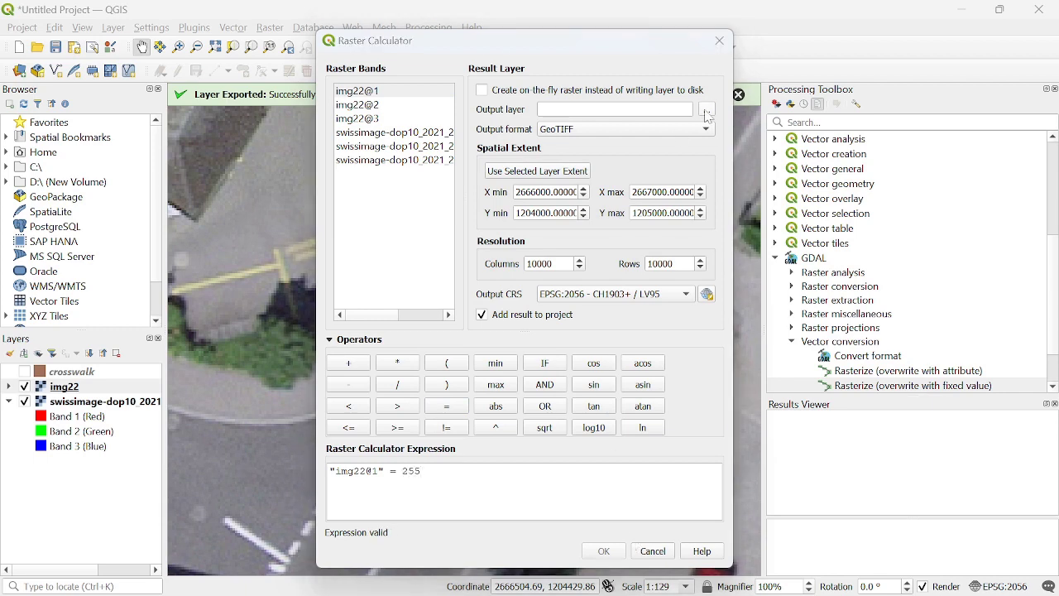
pyautogui.write('la')
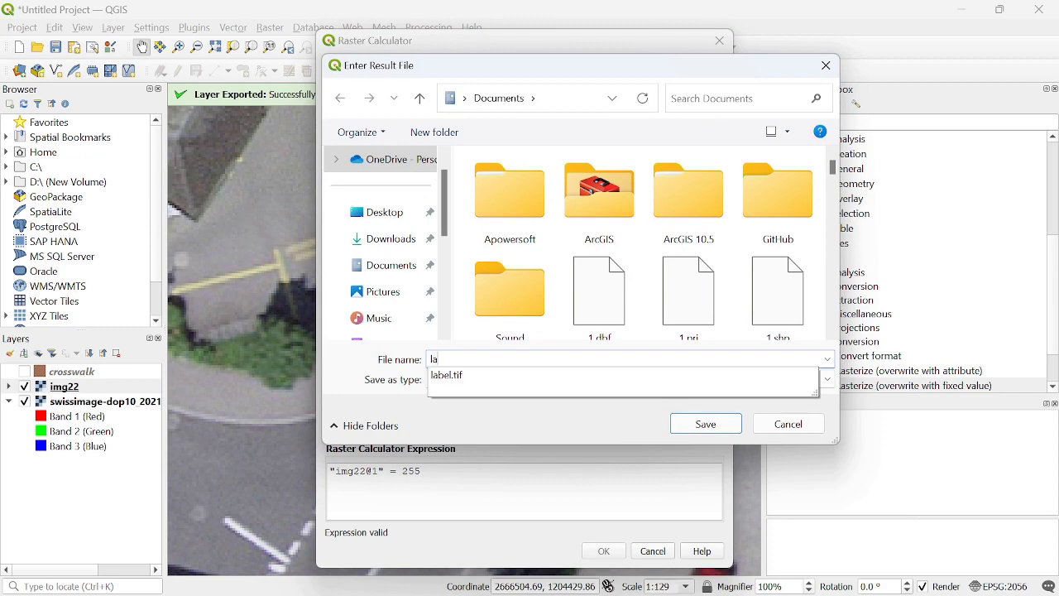
pyautogui.write('bel22')
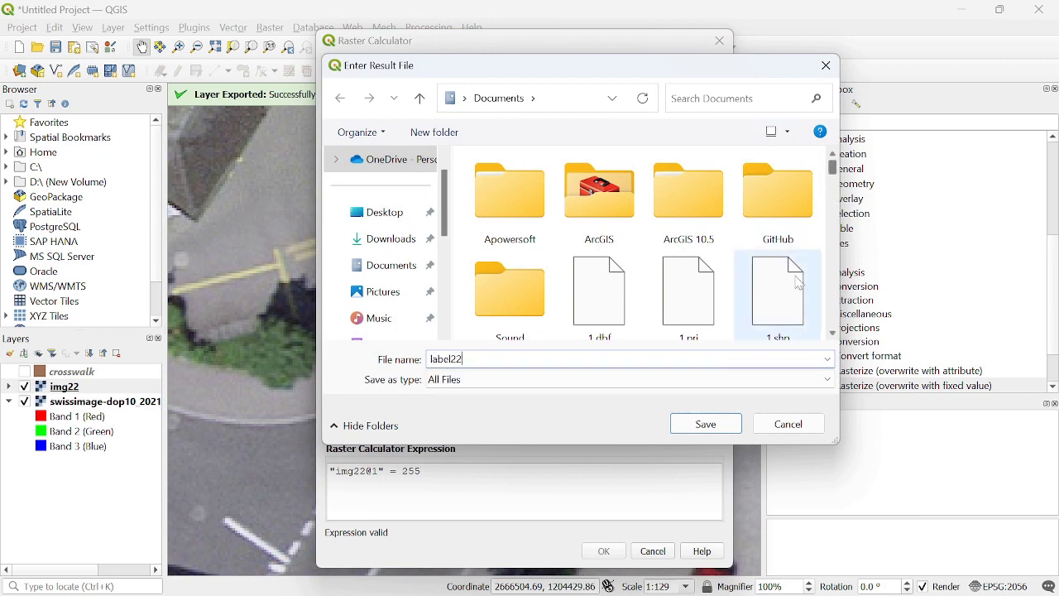
pyautogui.click(708, 424)
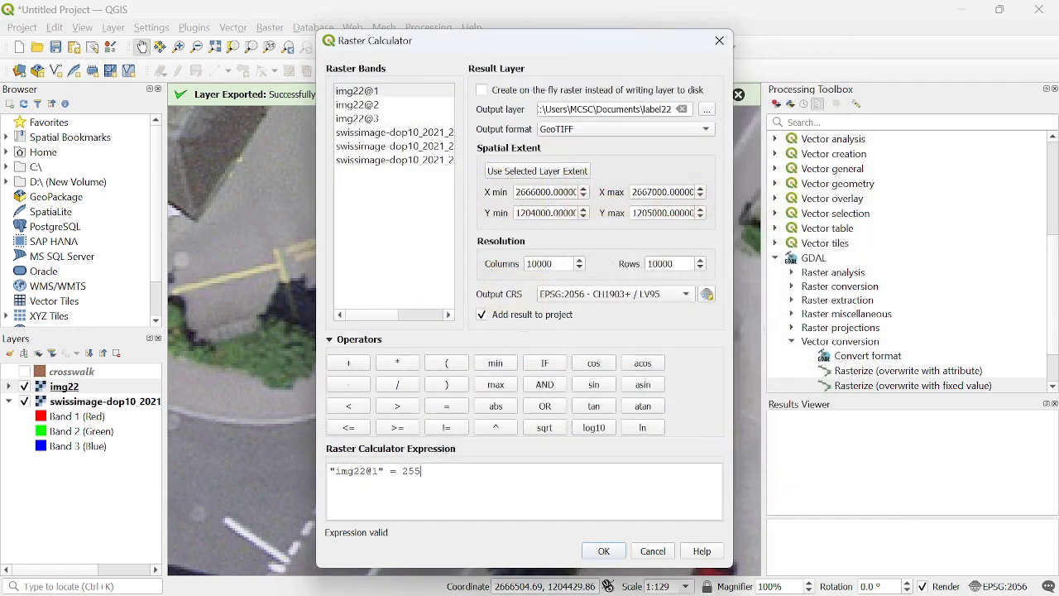
pyautogui.click(605, 551)
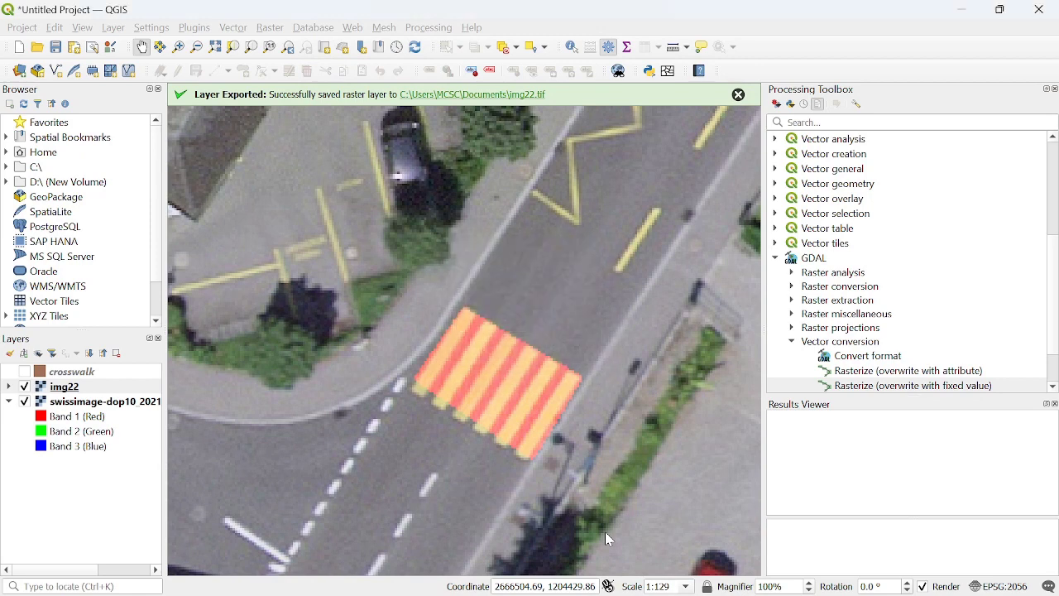
pyautogui.scroll(-2, 603, 397)
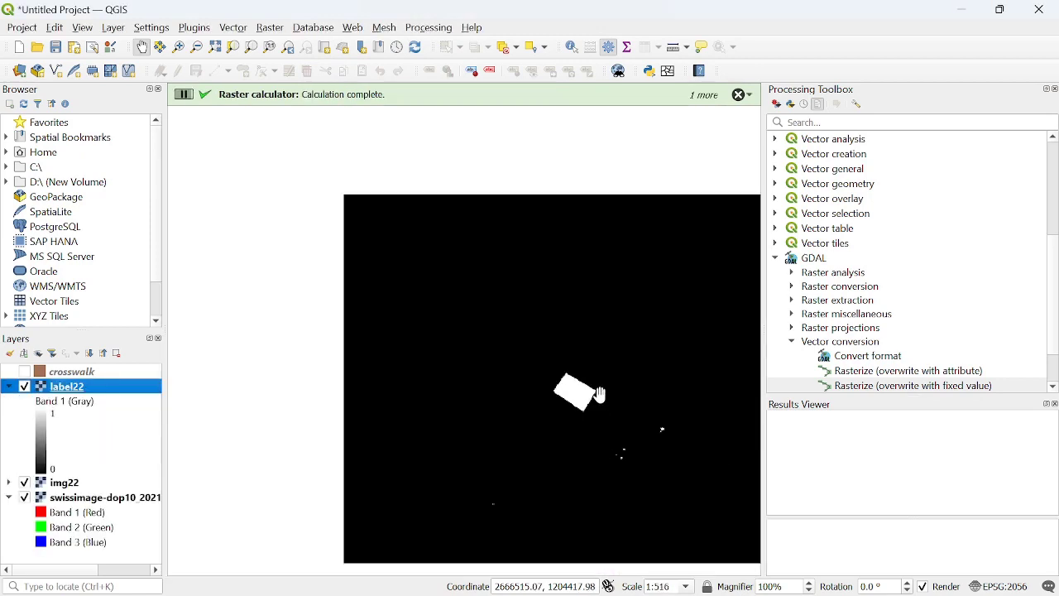
pyautogui.moveTo(610, 390); pyautogui.dragTo(600, 386)
pyautogui.moveTo(636, 344); pyautogui.dragTo(572, 303)
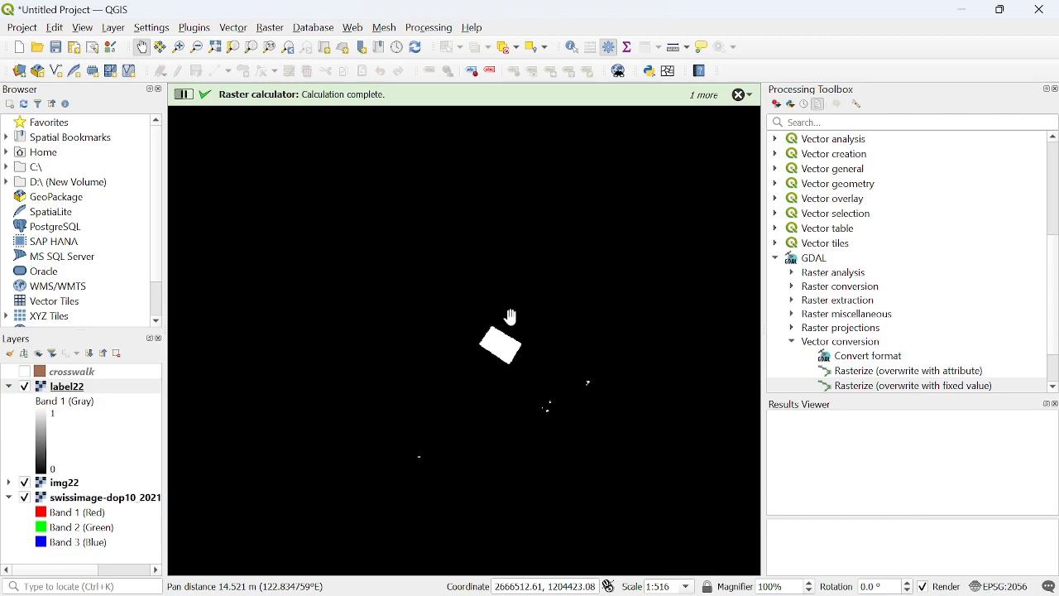